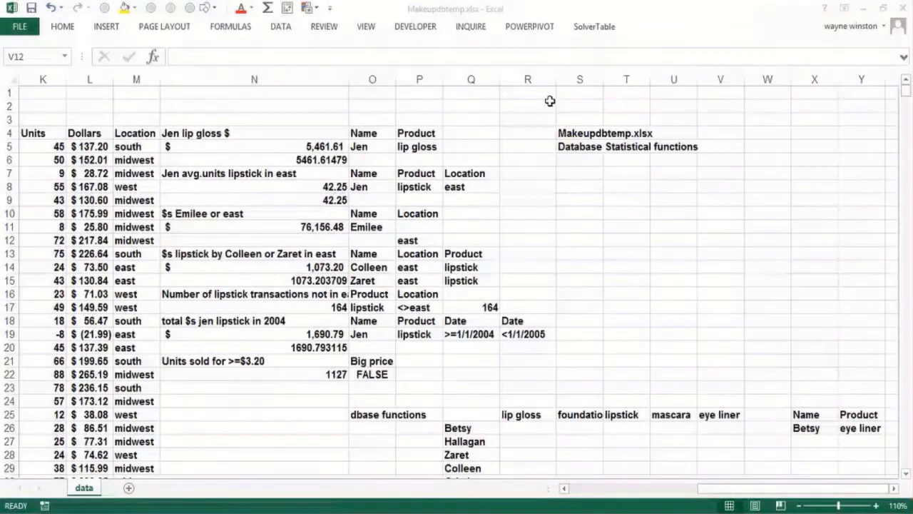
Enter the note "SUMIFS AVERAGEIFS COUNTIFS Excel 2007" in cell R2
{"action": "left_click", "coordinate": [543, 105]}
{"action": "type", "text": "SUMIF"}
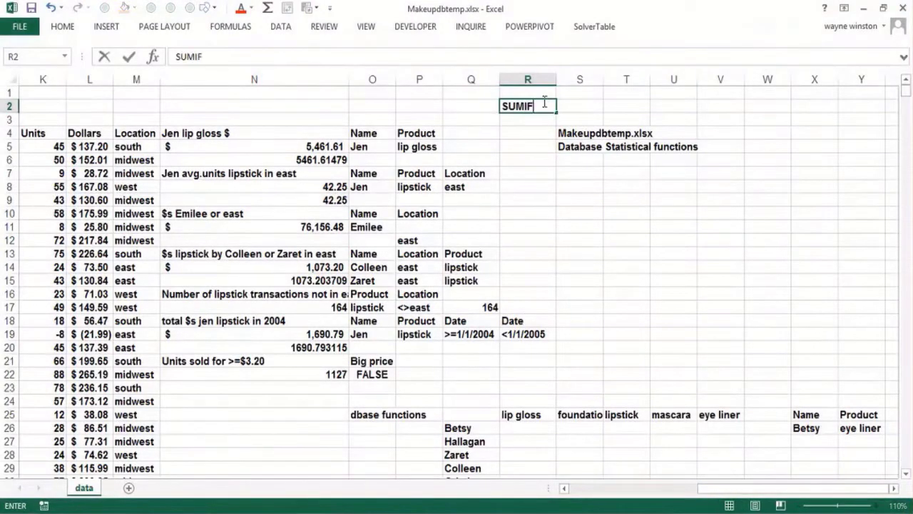
{"action": "type", "text": "SAVERAG"}
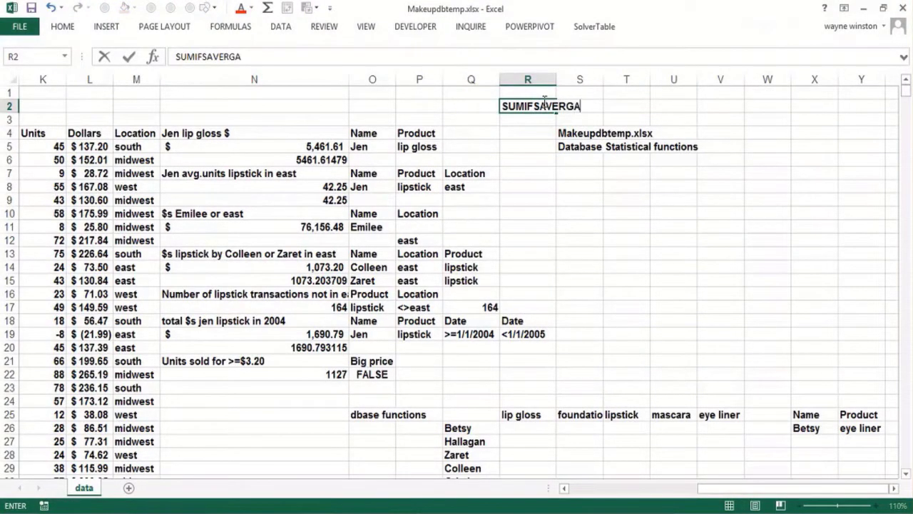
{"action": "key", "text": "BackSpace"}
{"action": "key", "text": "BackSpace"}
{"action": "key", "text": "BackSpace"}
{"action": "key", "text": "BackSpace"}
{"action": "key", "text": "BackSpace"}
{"action": "key", "text": "BackSpace"}
{"action": "type", "text": "AVE"}
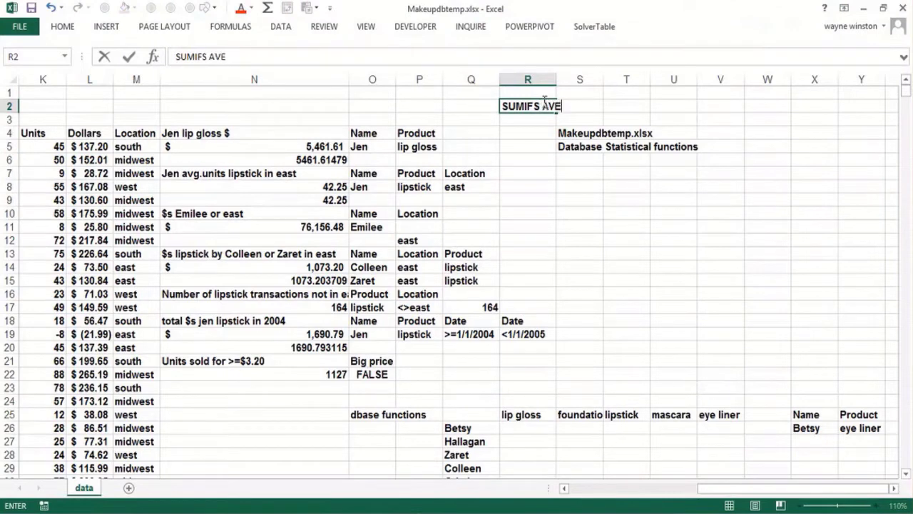
{"action": "type", "text": "RAGEIFS"}
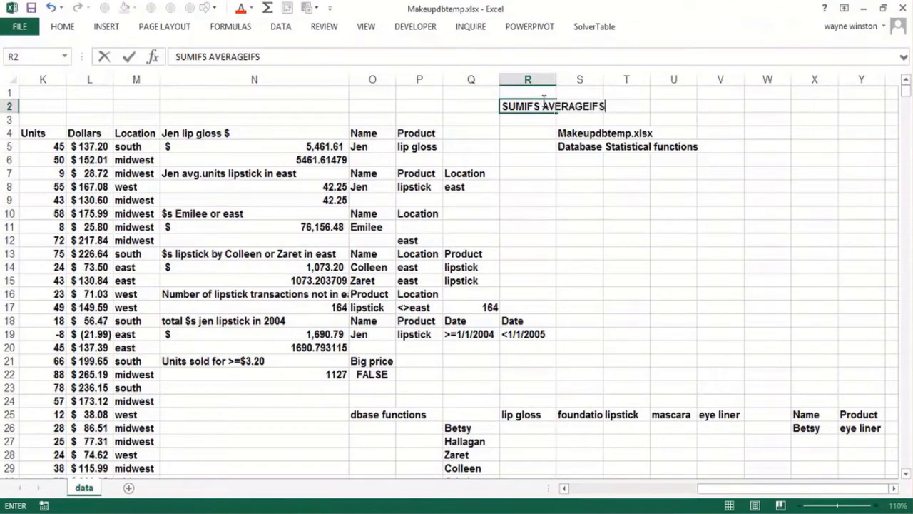
{"action": "type", "text": " COUNTIFS E"}
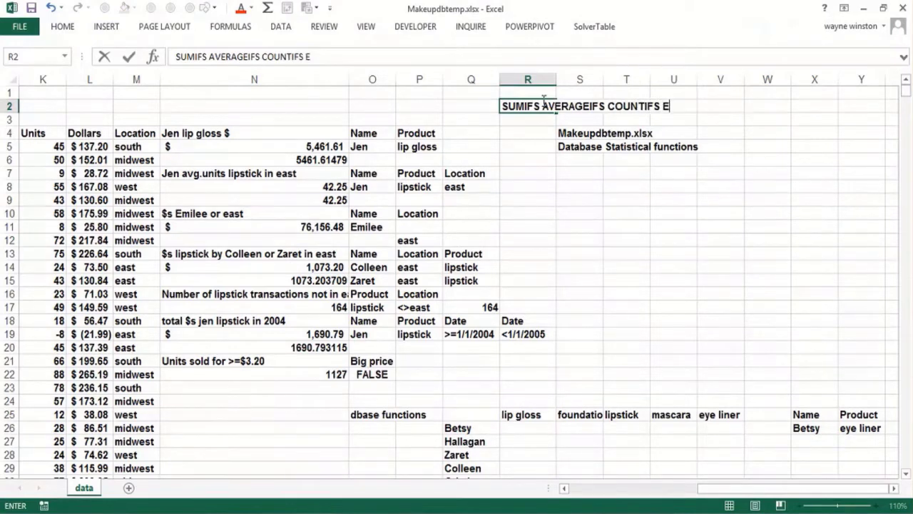
{"action": "type", "text": "xcel 2007"}
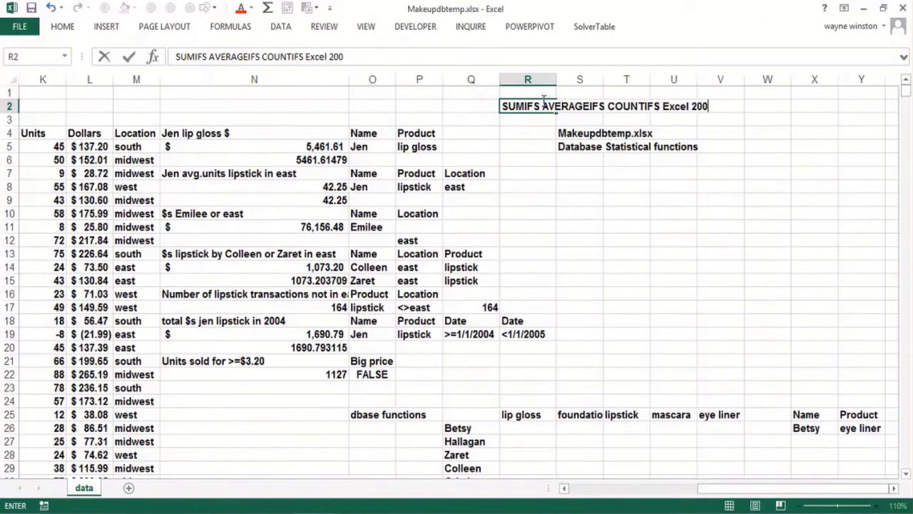
{"action": "key", "text": "Return"}
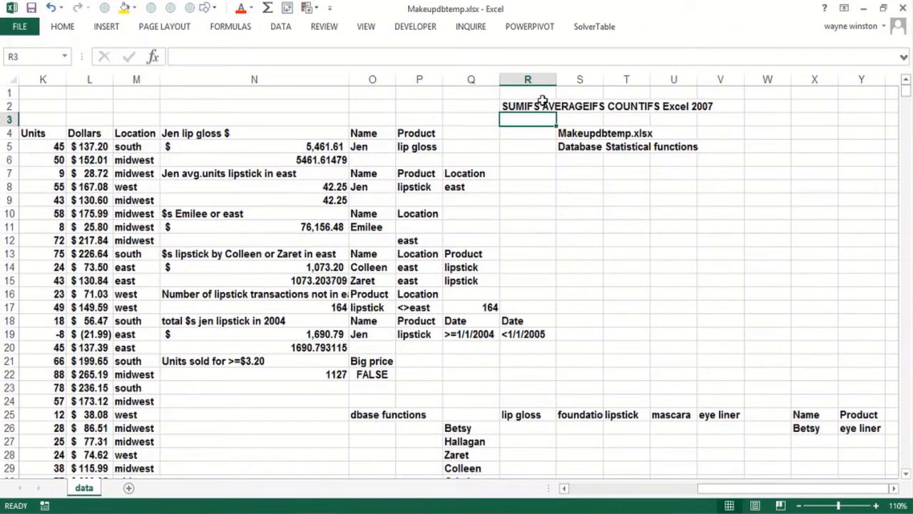
Browse the Database category of the Insert Function list and view the description of DSUM
{"action": "left_click", "coordinate": [154, 60]}
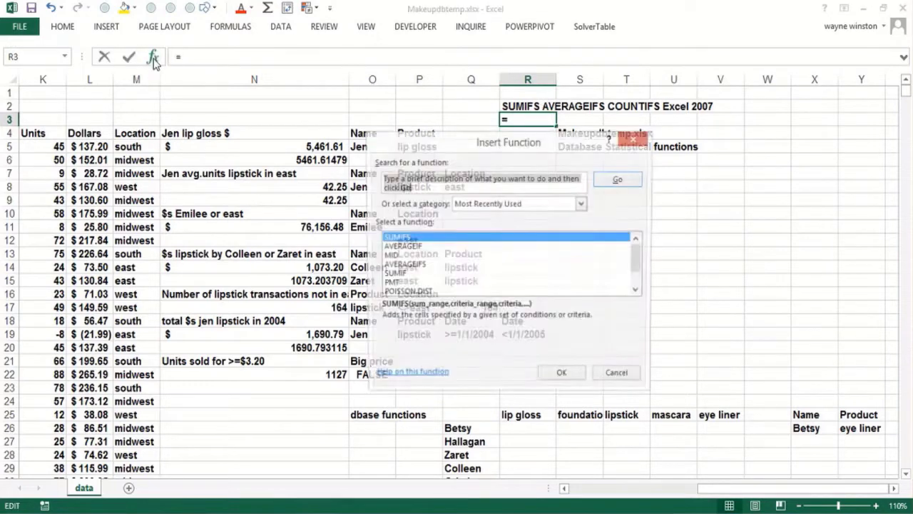
{"action": "left_click", "coordinate": [582, 205]}
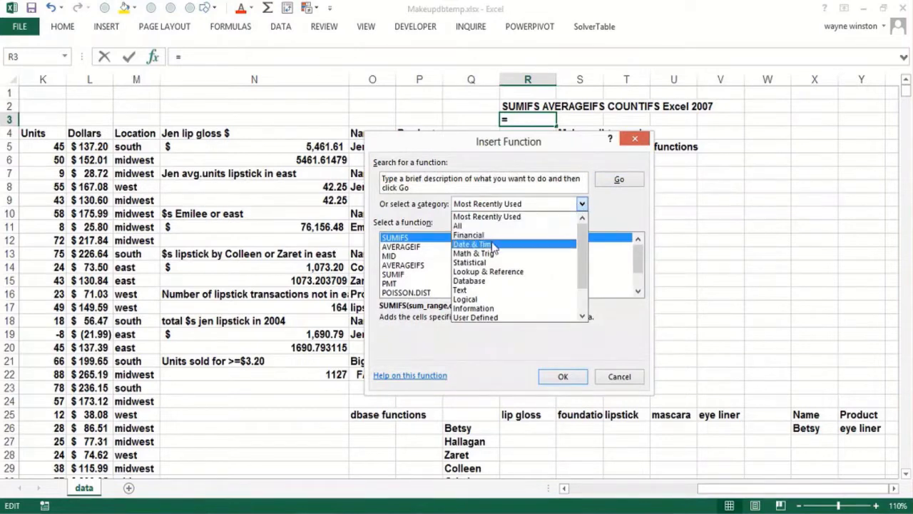
{"action": "left_click", "coordinate": [503, 280]}
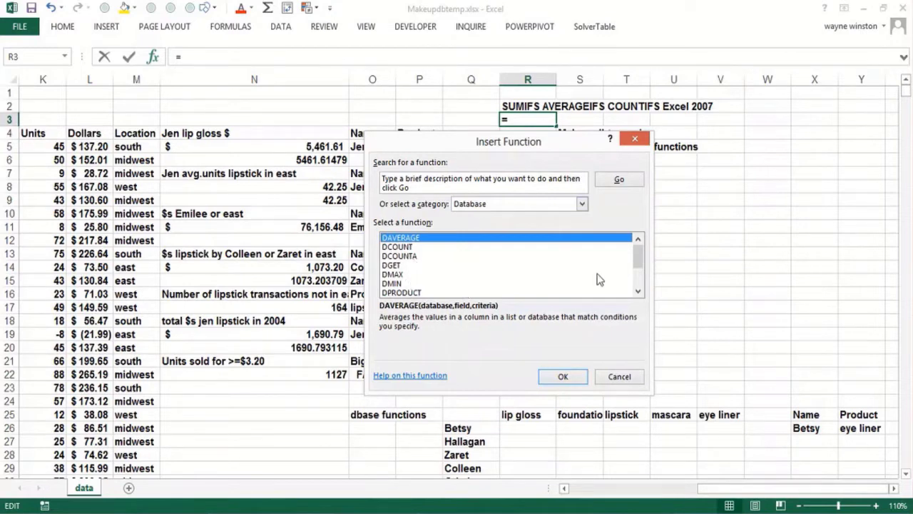
{"action": "left_click_drag", "start_coordinate": [638, 257], "coordinate": [622, 285]}
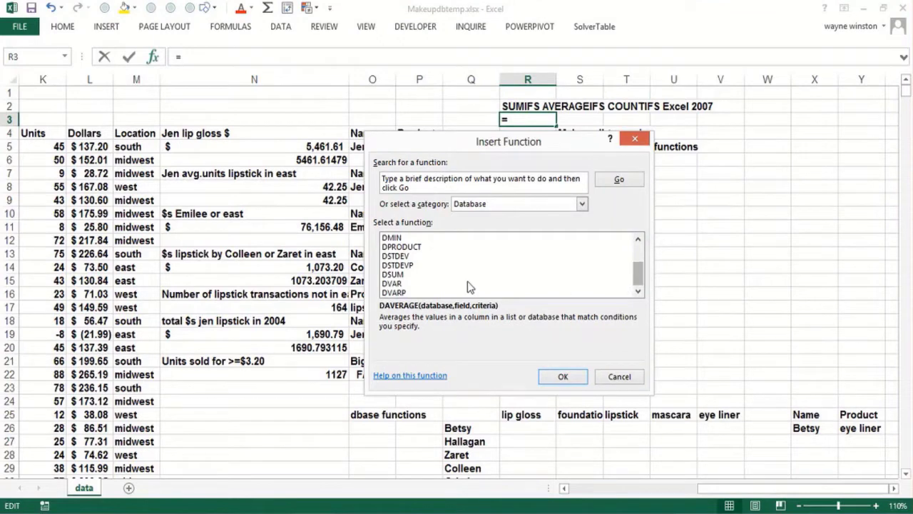
{"action": "left_click", "coordinate": [394, 277]}
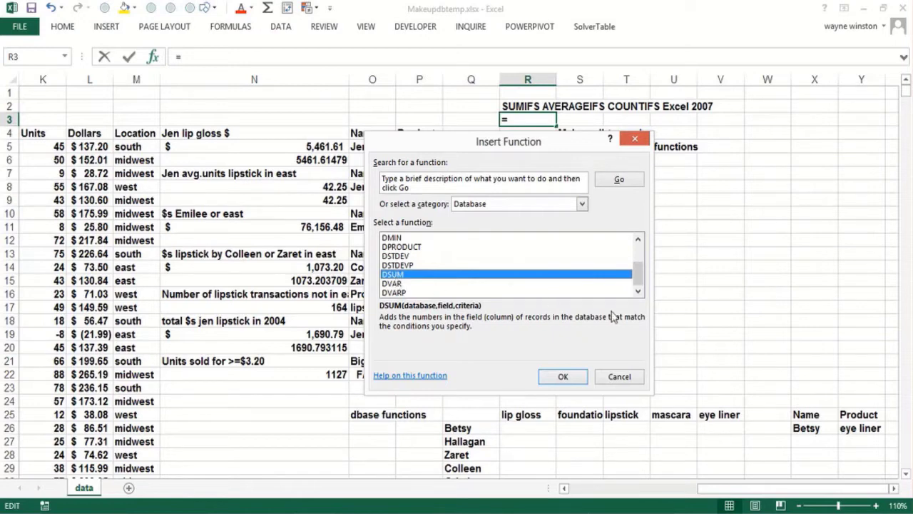
Review the descriptions of DAVERAGE, DMAX, DSTDEV and DPRODUCT, and close the function list without inserting anything
{"action": "left_click_drag", "start_coordinate": [639, 272], "coordinate": [633, 249]}
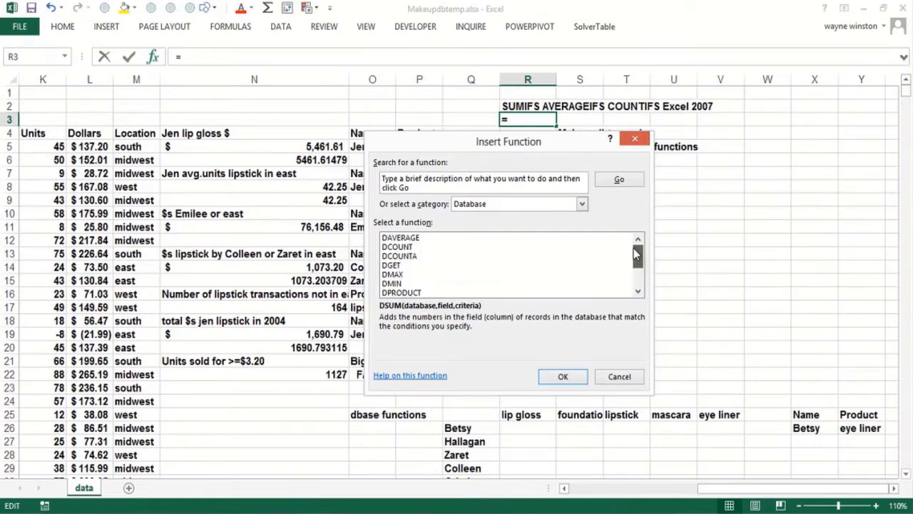
{"action": "left_click", "coordinate": [414, 238]}
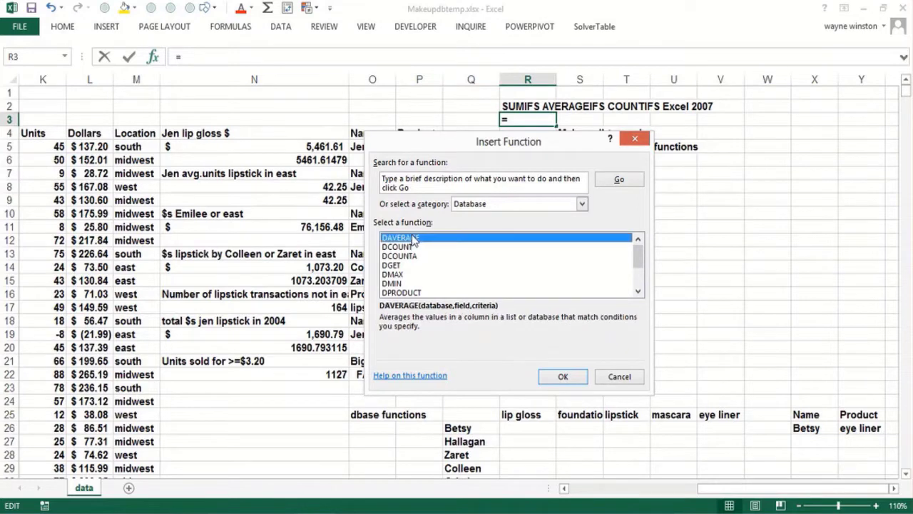
{"action": "mouse_move", "coordinate": [642, 260]}
{"action": "left_mouse_down"}
{"action": "mouse_move", "coordinate": [640, 280]}
{"action": "mouse_move", "coordinate": [640, 267]}
{"action": "left_mouse_up"}
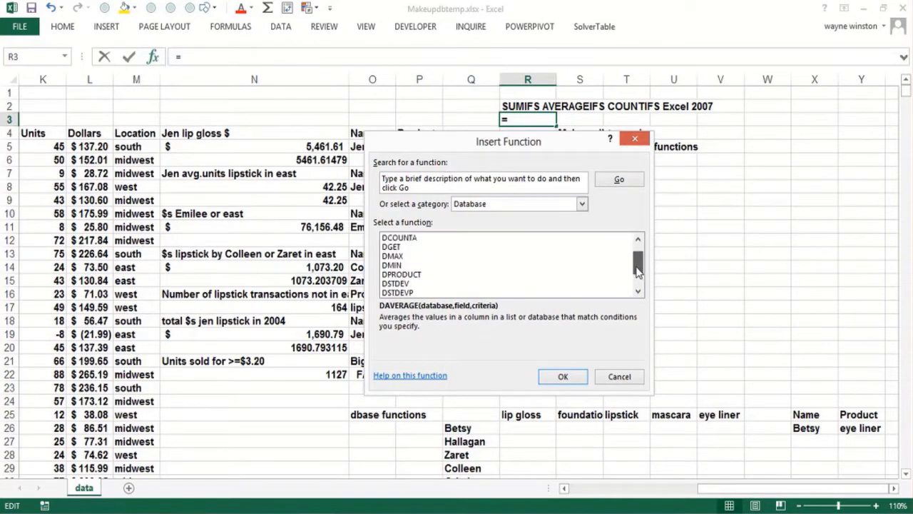
{"action": "left_click", "coordinate": [398, 257]}
{"action": "scroll", "coordinate": [636, 282], "scroll_direction": "down", "scroll_amount": 1}
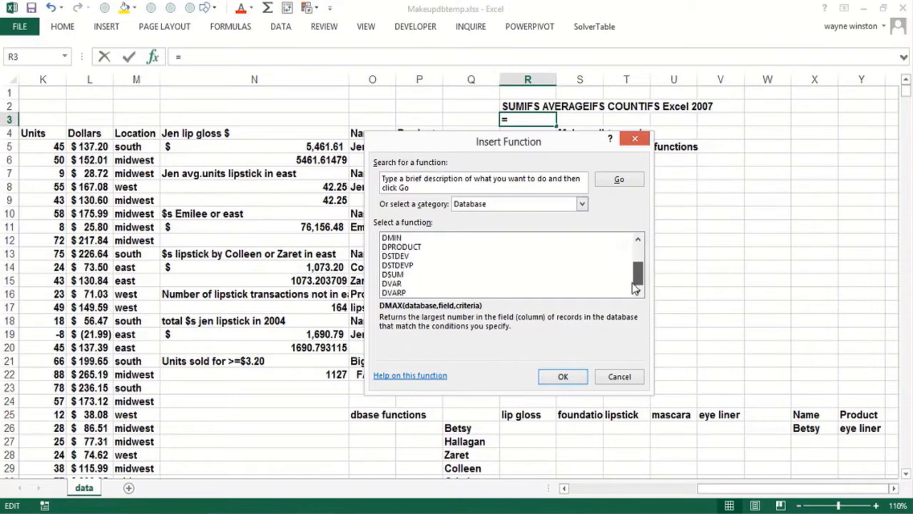
{"action": "left_click", "coordinate": [402, 258]}
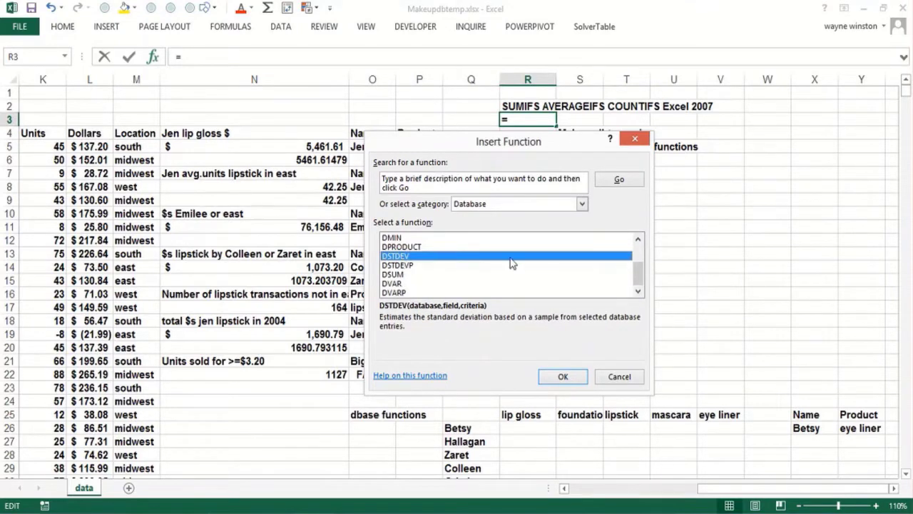
{"action": "left_click", "coordinate": [413, 248]}
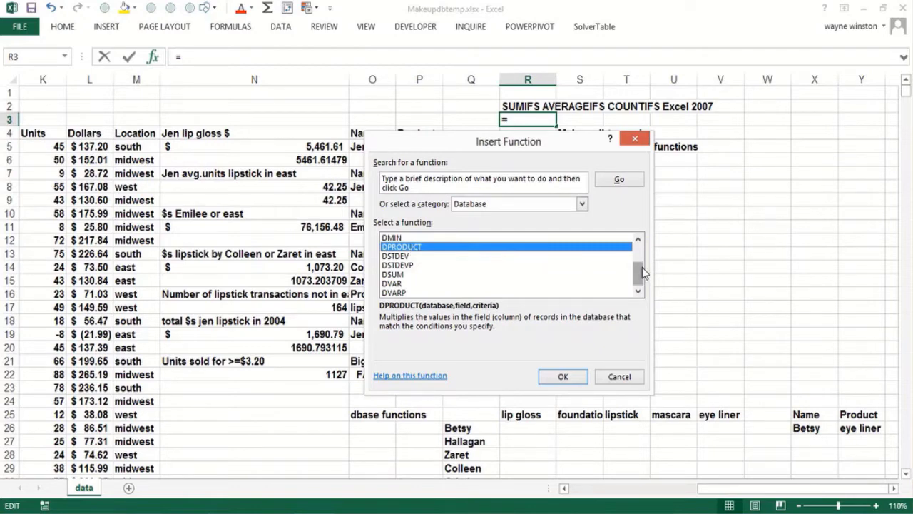
{"action": "left_click_drag", "start_coordinate": [641, 268], "coordinate": [637, 258]}
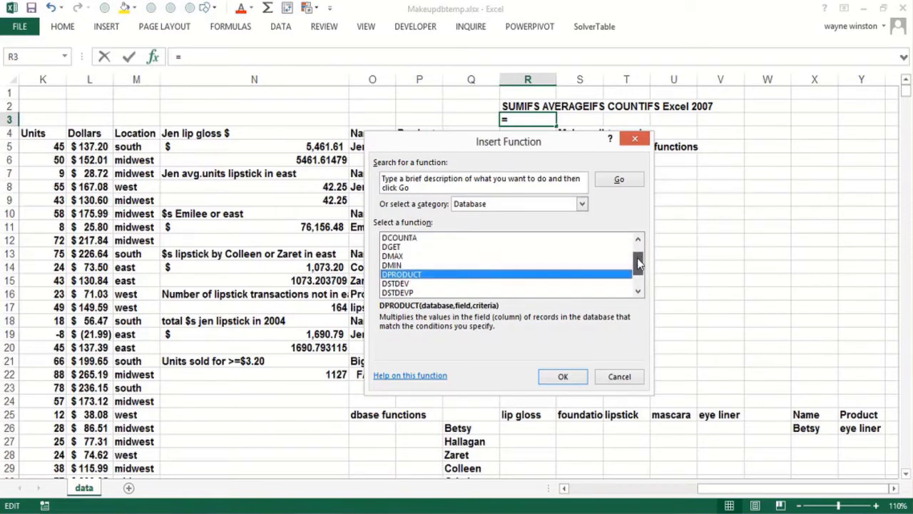
{"action": "left_click", "coordinate": [640, 142]}
{"action": "left_click", "coordinate": [625, 212]}
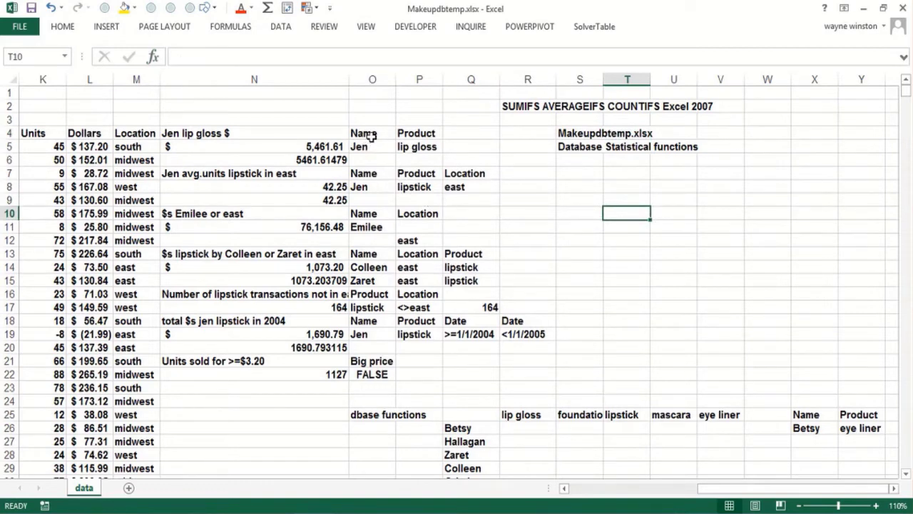
Fill the criteria cells O4:P5 with yellow
{"action": "left_click_drag", "start_coordinate": [365, 132], "coordinate": [428, 146]}
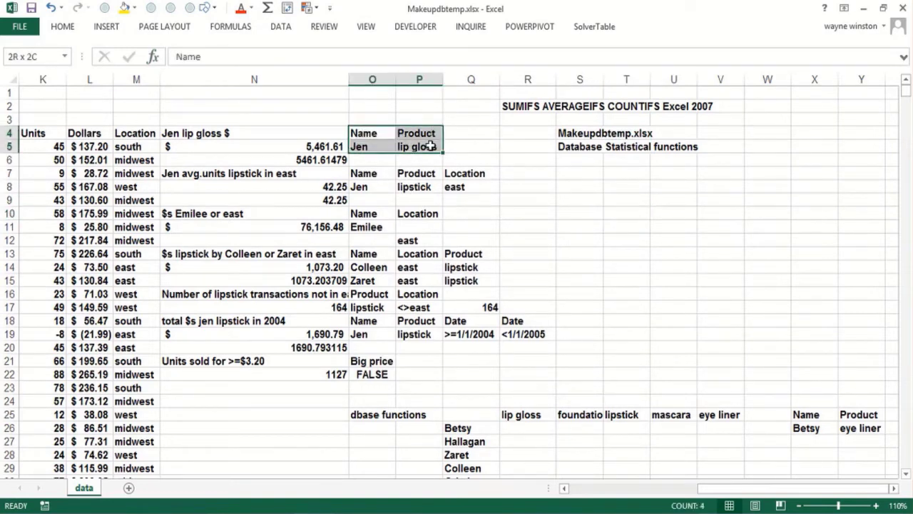
{"action": "left_click", "coordinate": [124, 7]}
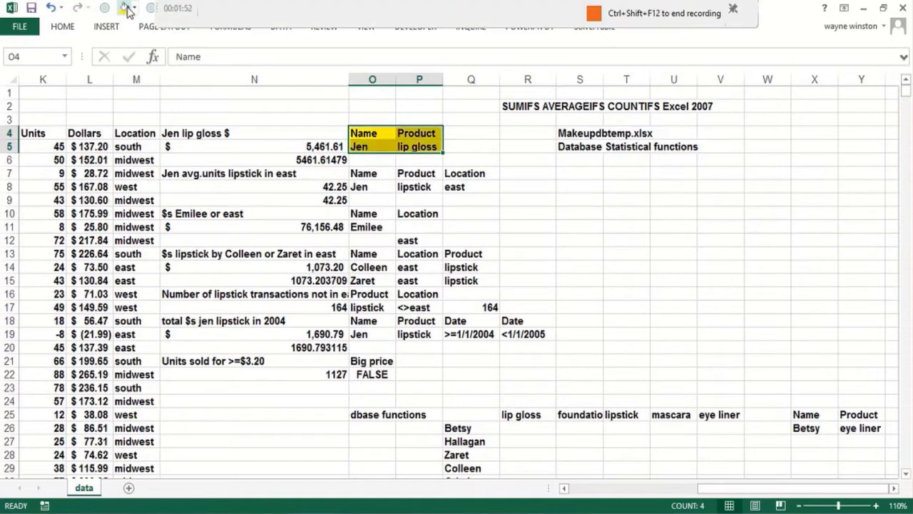
{"action": "left_click", "coordinate": [563, 254]}
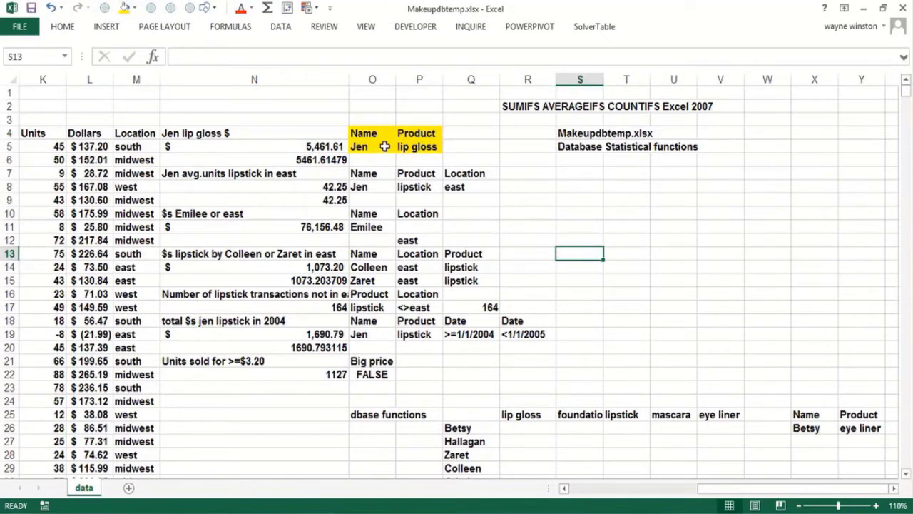
Examine the data columns beside the highlighted criteria and compare their headings with the criteria headings in row 4
{"action": "left_click", "coordinate": [428, 134]}
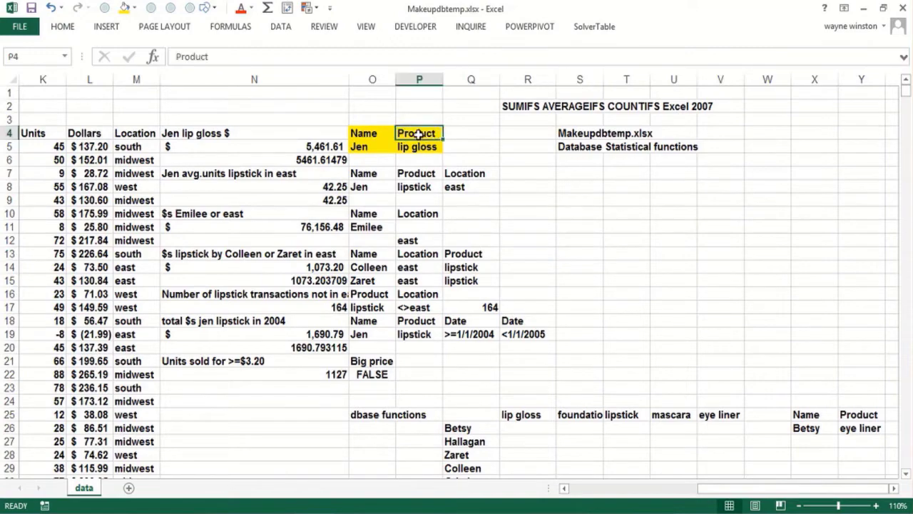
{"action": "left_click", "coordinate": [316, 146]}
{"action": "key", "text": "Left"}
{"action": "key", "text": "Left"}
{"action": "key", "text": "Left"}
{"action": "key", "text": "Left"}
{"action": "key", "text": "Left"}
{"action": "key", "text": "Left"}
{"action": "key", "text": "Left"}
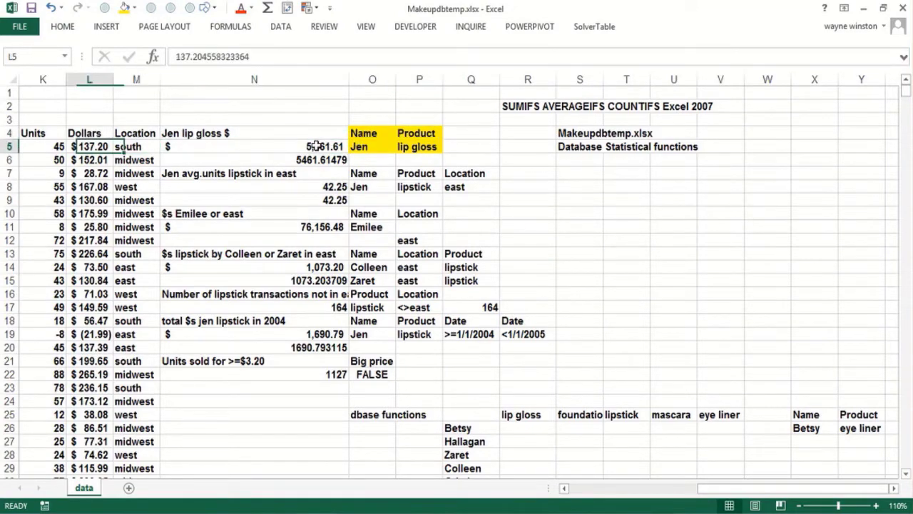
{"action": "key", "text": "Right"}
{"action": "key", "text": "Right"}
{"action": "key", "text": "Right"}
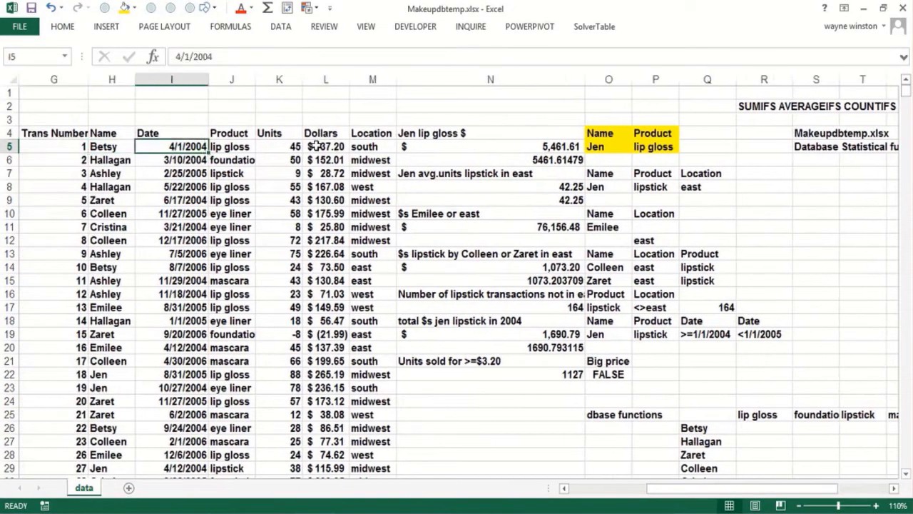
{"action": "key", "text": "ctrl+Right"}
{"action": "key", "text": "Right"}
{"action": "key", "text": "Left"}
{"action": "key", "text": "Up"}
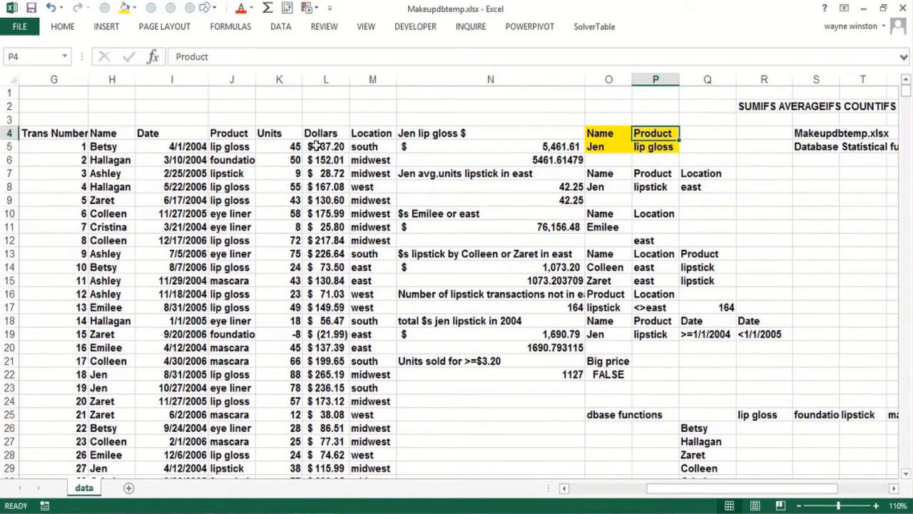
Inspect the Name heading and the name and product values in the highlighted criteria range O4:P5
{"action": "key", "text": "Left"}
{"action": "key", "text": "shift+Left"}
{"action": "key", "text": "shift+Right"}
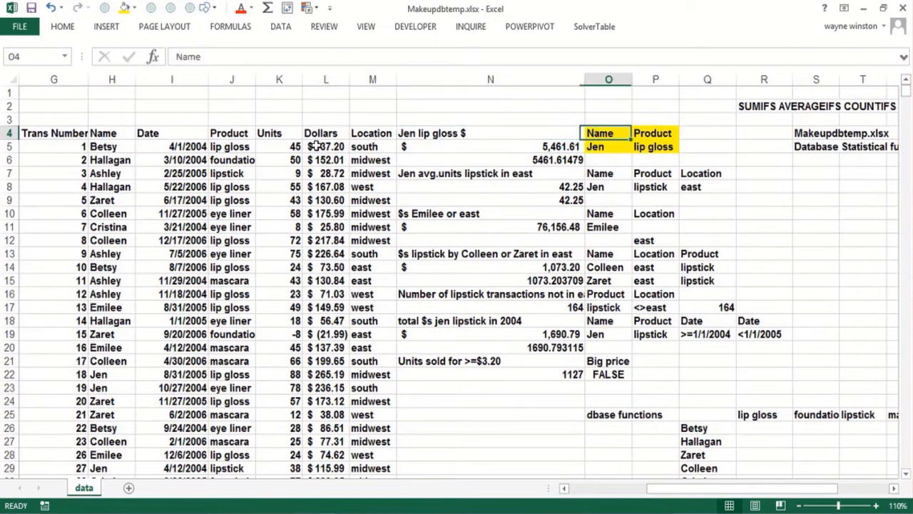
{"action": "key", "text": "Down"}
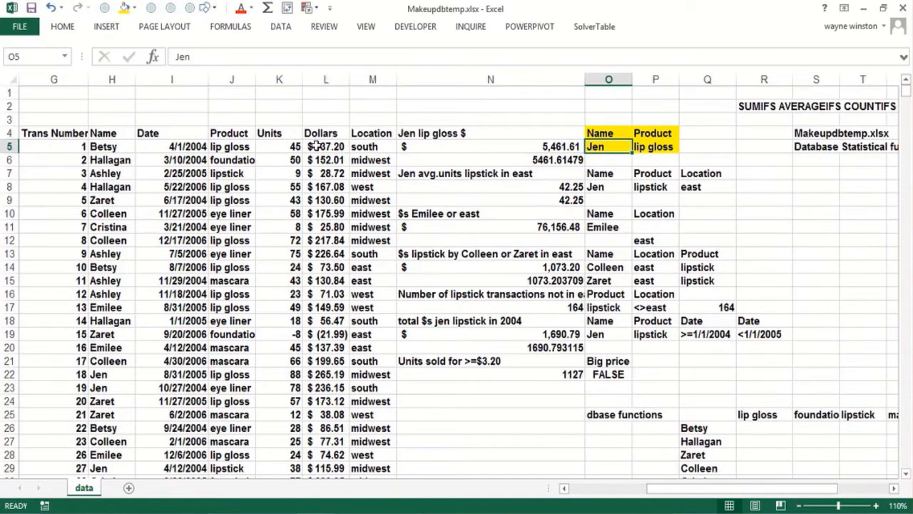
{"action": "key", "text": "Right"}
{"action": "key", "text": "Right"}
{"action": "key", "text": "Right"}
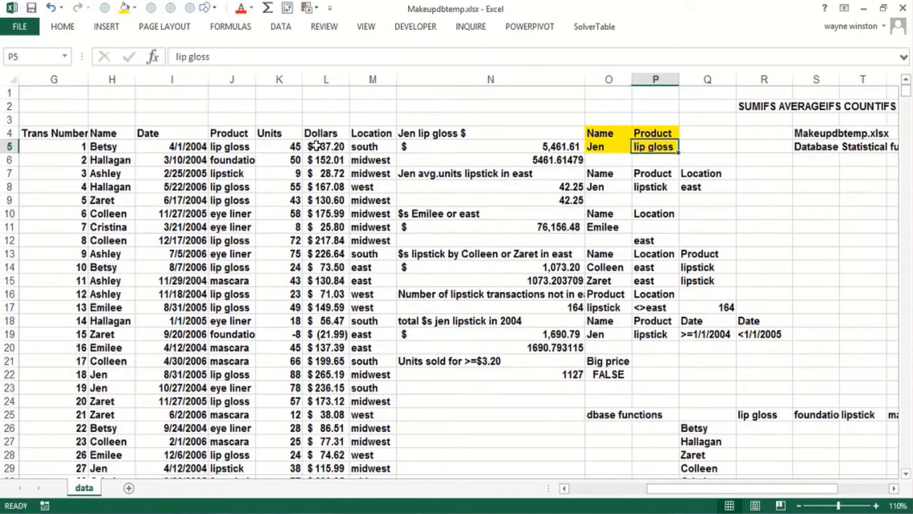
Enter the label "Criteria Range" in cell T8
{"action": "key", "text": "Down"}
{"action": "key", "text": "Down"}
{"action": "key", "text": "Down"}
{"action": "key", "text": "Right"}
{"action": "key", "text": "Right"}
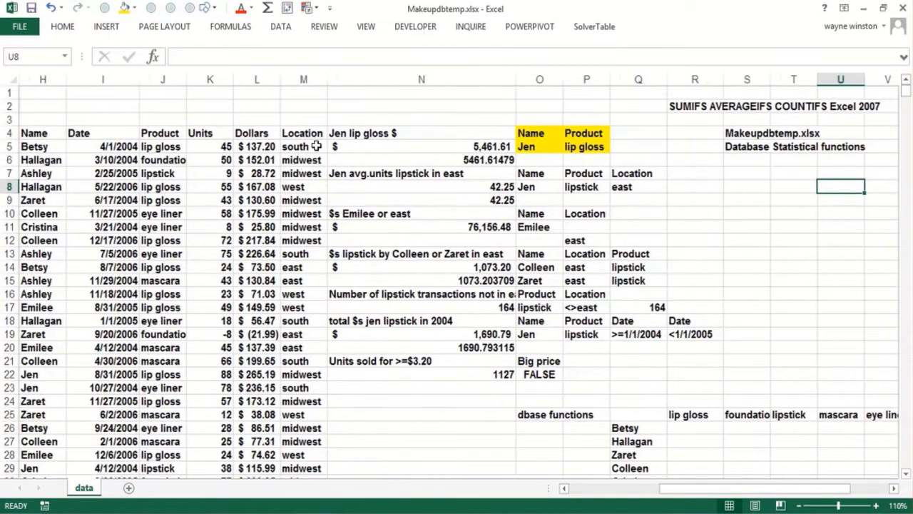
{"action": "type", "text": "Crit"}
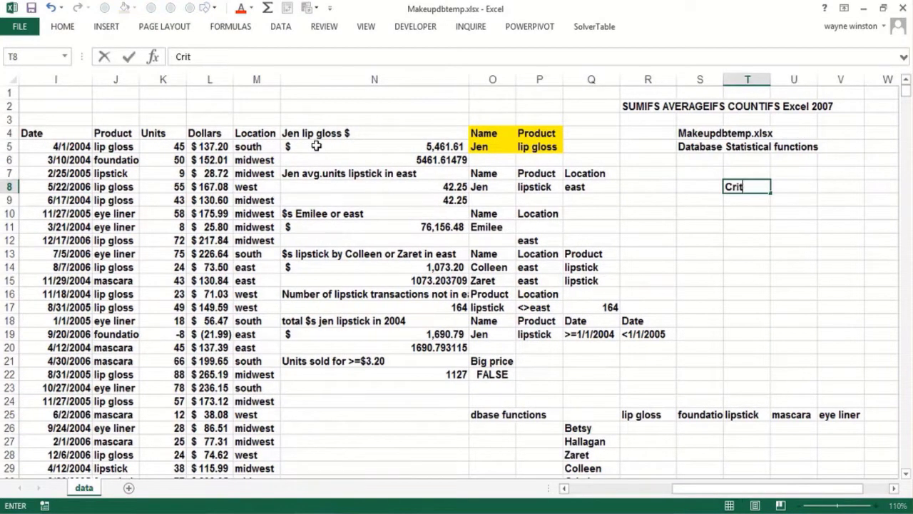
{"action": "type", "text": "eria Range"}
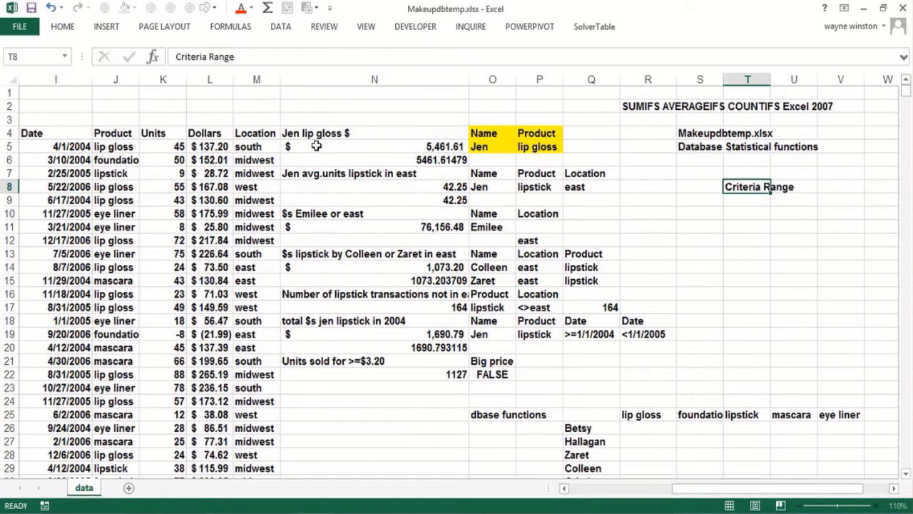
{"action": "key", "text": "Return"}
Enter the note "1st Row Column Headings" in cell T9, beneath the Criteria Range label
{"action": "type", "text": "1st Ro"}
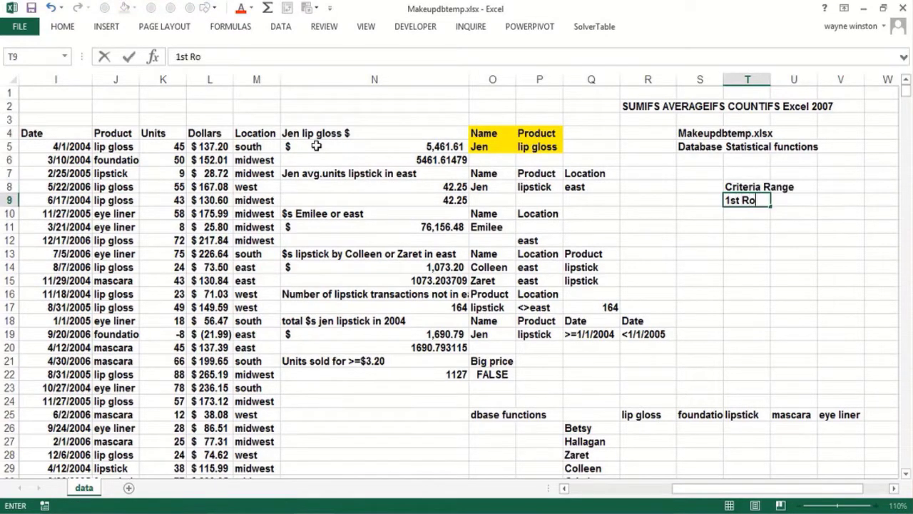
{"action": "type", "text": "w Colum"}
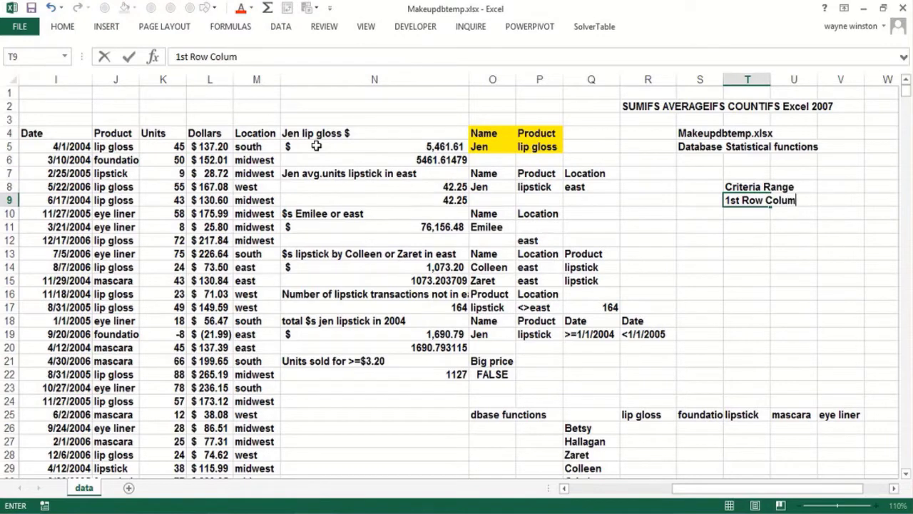
{"action": "key", "text": "BackSpace"}
{"action": "type", "text": "mn Headinf"}
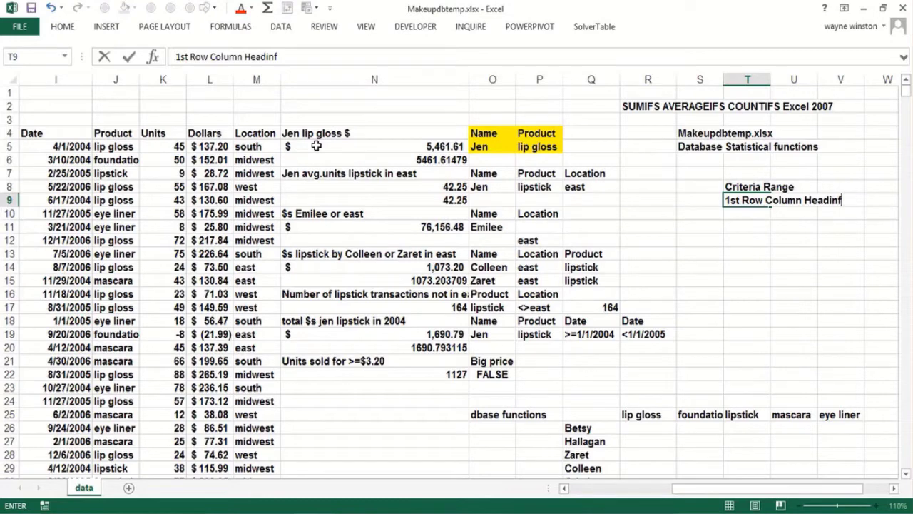
{"action": "key", "text": "BackSpace"}
{"action": "type", "text": "gs"}
{"action": "key", "text": "Return"}
Add the note "then list possible values" in cell T10 and continue it with "in each column" in T11
{"action": "type", "text": "then "}
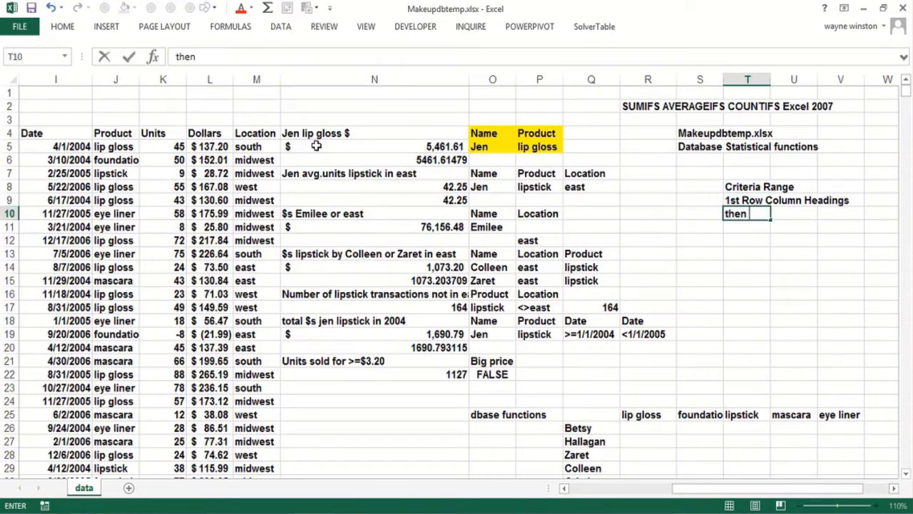
{"action": "type", "text": "list possible"}
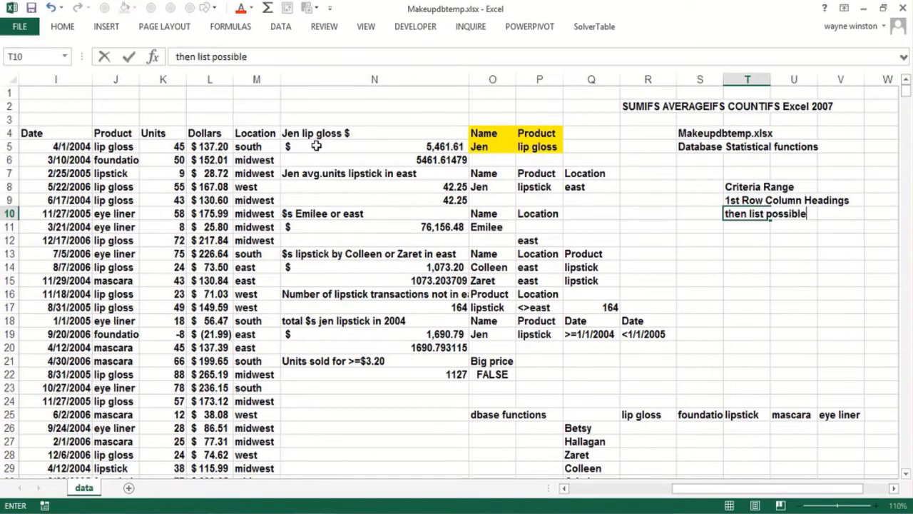
{"action": "type", "text": " value"}
{"action": "type", "text": " in"}
{"action": "key", "text": "BackSpace"}
{"action": "key", "text": "BackSpace"}
{"action": "key", "text": "BackSpace"}
{"action": "type", "text": "s"}
{"action": "key", "text": "Return"}
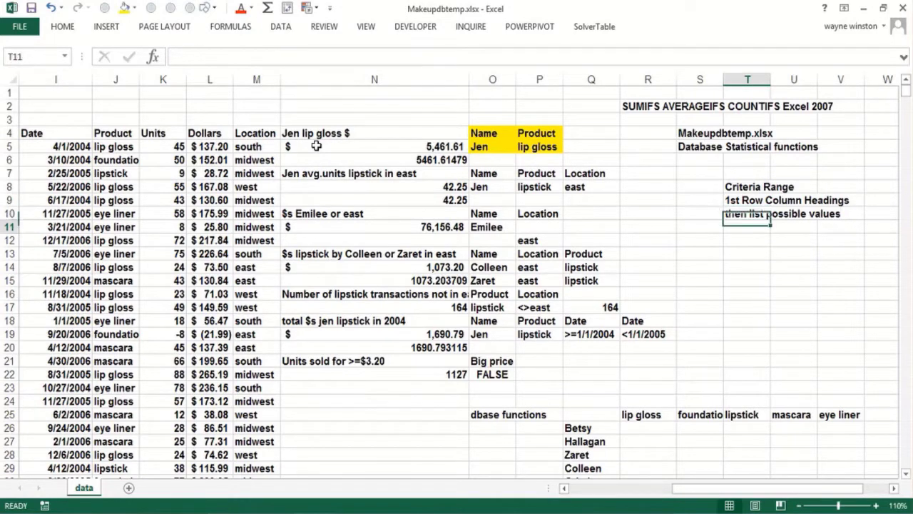
{"action": "type", "text": "in each c"}
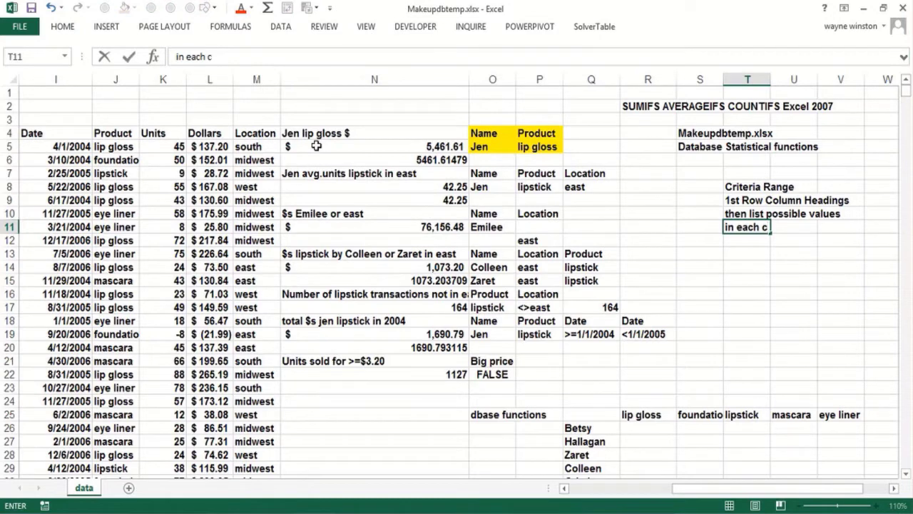
{"action": "type", "text": "olumn"}
{"action": "key", "text": "Return"}
Enter the rule "same row AND" in cell T12 and "different row OR" in T13
{"action": "type", "text": "same "}
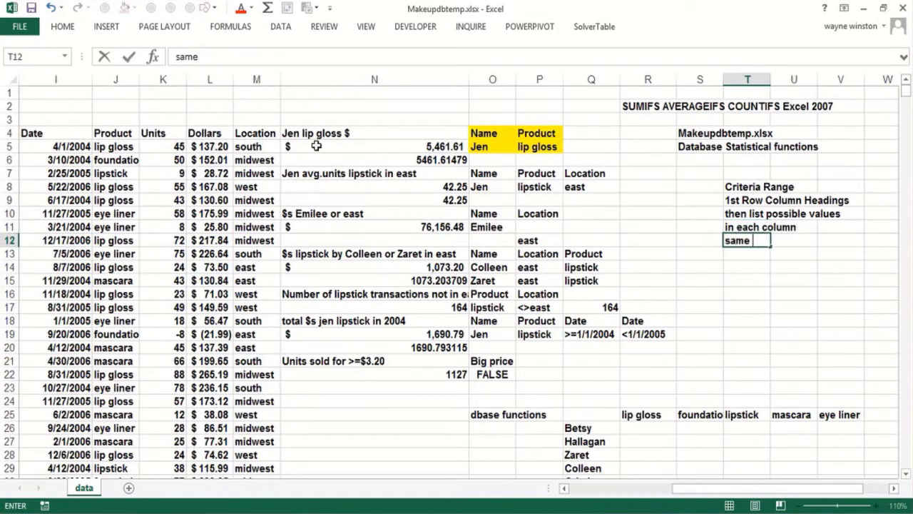
{"action": "type", "text": "row AND"}
{"action": "key", "text": "Return"}
{"action": "type", "text": "diff"}
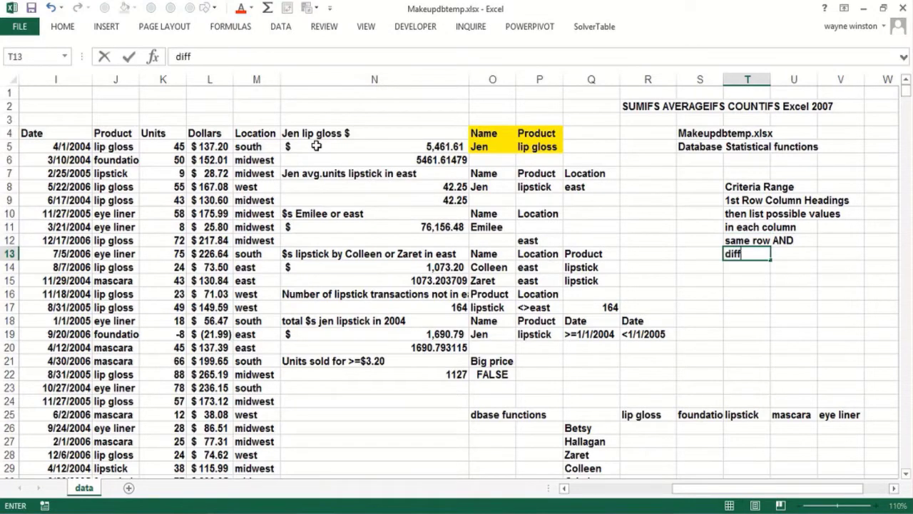
{"action": "type", "text": "erent row OR"}
{"action": "key", "text": "Return"}
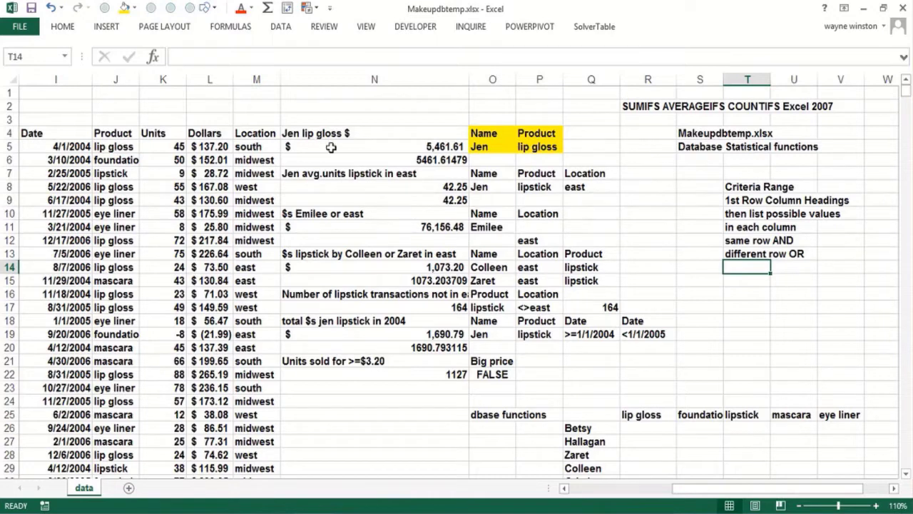
Examine the DSUM formula in cell N5 and the headings and values of its criteria range O4:P5
{"action": "left_click", "coordinate": [335, 148]}
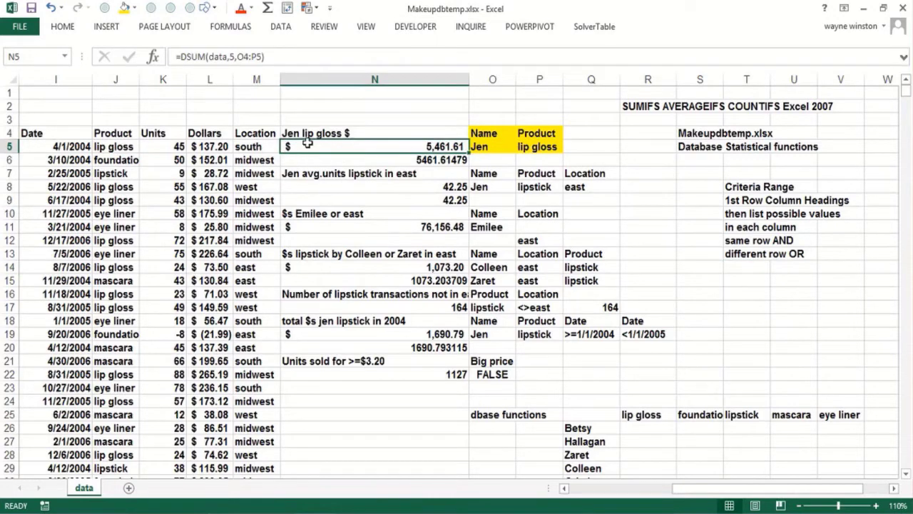
{"action": "left_click", "coordinate": [491, 135]}
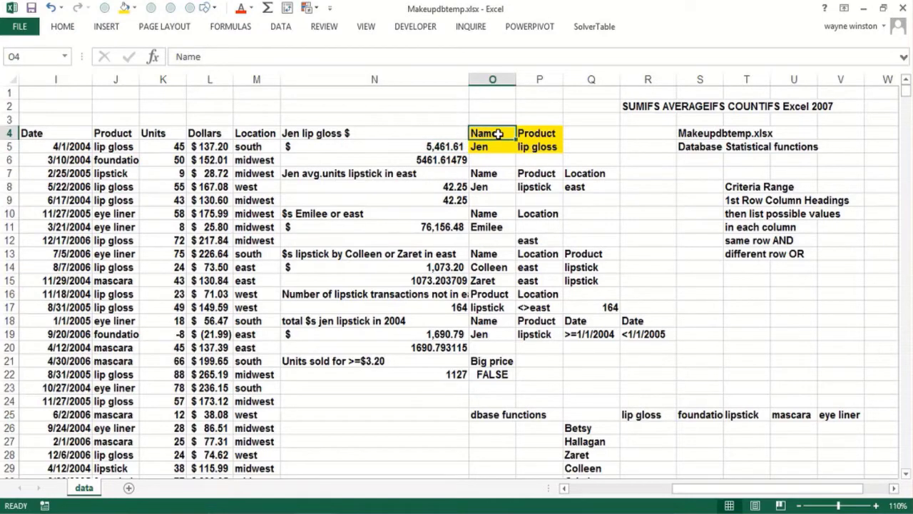
{"action": "left_click_drag", "start_coordinate": [500, 135], "coordinate": [529, 146]}
{"action": "left_click", "coordinate": [490, 135]}
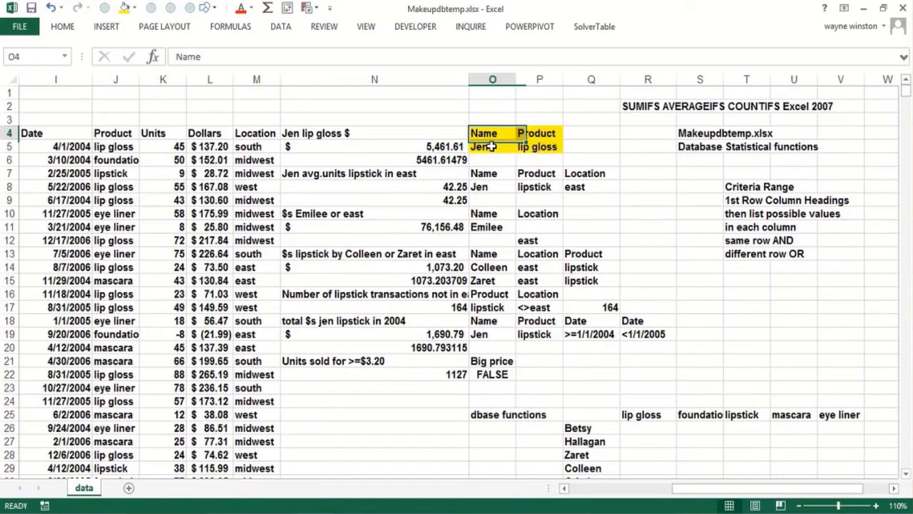
{"action": "left_click", "coordinate": [493, 146]}
{"action": "left_click", "coordinate": [537, 132]}
{"action": "left_click", "coordinate": [536, 145]}
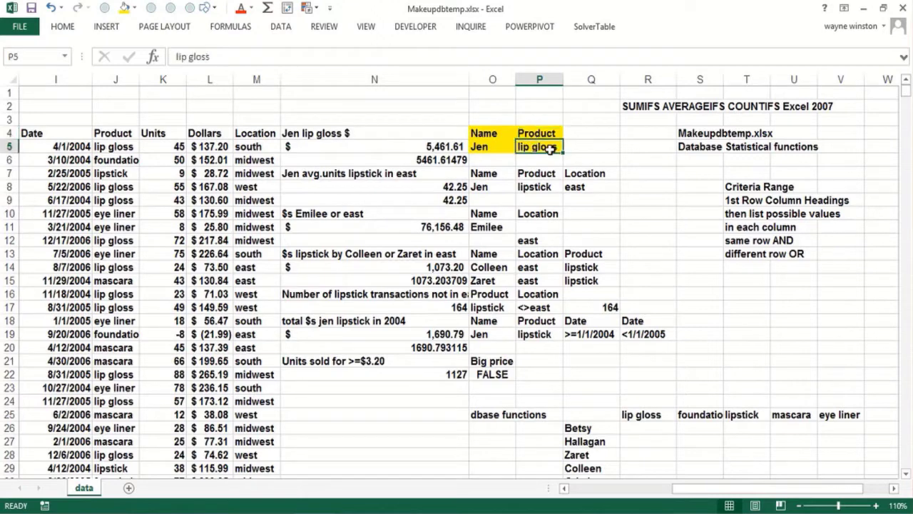
{"action": "left_click", "coordinate": [573, 148]}
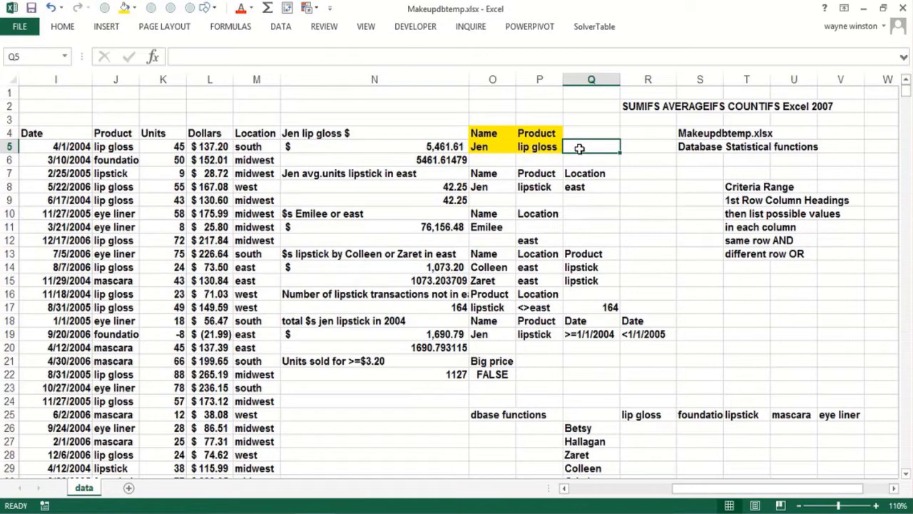
{"action": "type", "text": "=dsum("}
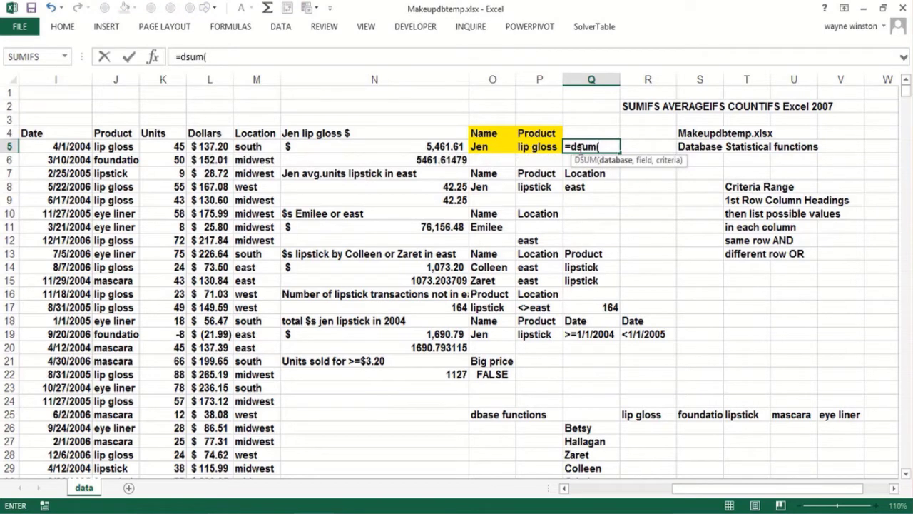
{"action": "key", "text": "F3"}
{"action": "left_click", "coordinate": [440, 233]}
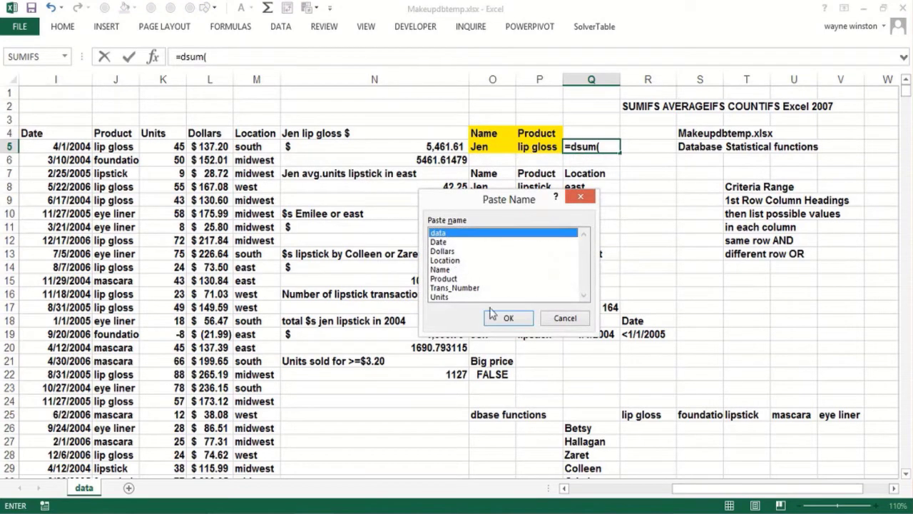
{"action": "left_click", "coordinate": [492, 315]}
{"action": "key", "text": "Escape"}
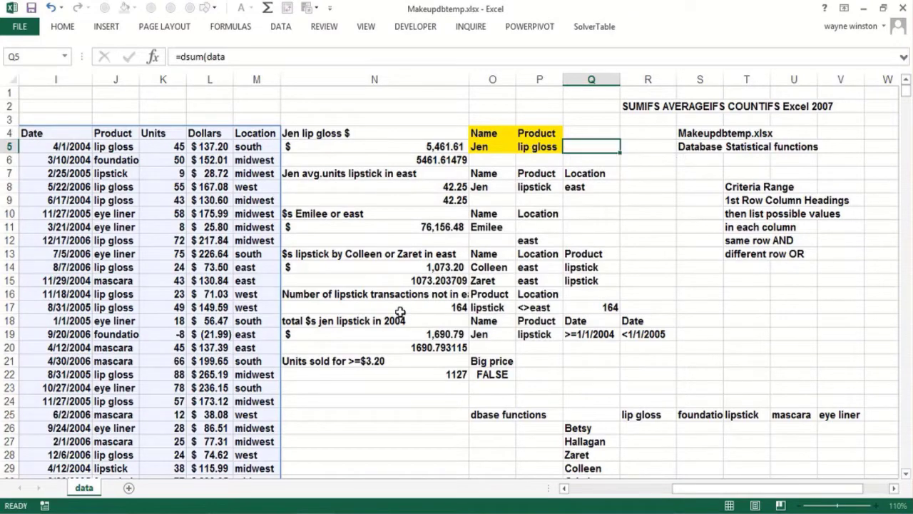
Select the named range data, which starts at the Name heading in H4, and fill it with yellow
{"action": "left_click", "coordinate": [204, 237]}
{"action": "key", "text": "Left"}
{"action": "key", "text": "Left"}
{"action": "key", "text": "Left"}
{"action": "key", "text": "Left"}
{"action": "key", "text": "Left"}
{"action": "key", "text": "Left"}
{"action": "key", "text": "Left"}
{"action": "key", "text": "Left"}
{"action": "key", "text": "Left"}
{"action": "key", "text": "Left"}
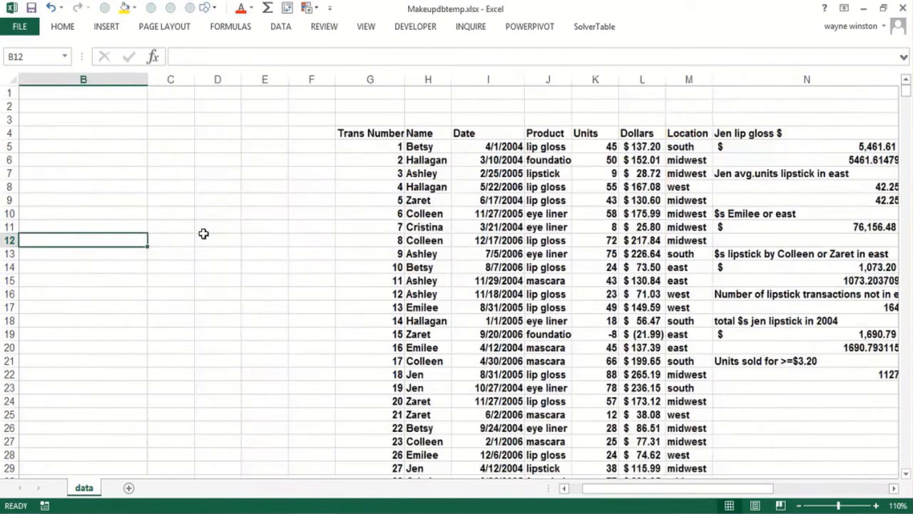
{"action": "left_click", "coordinate": [65, 59]}
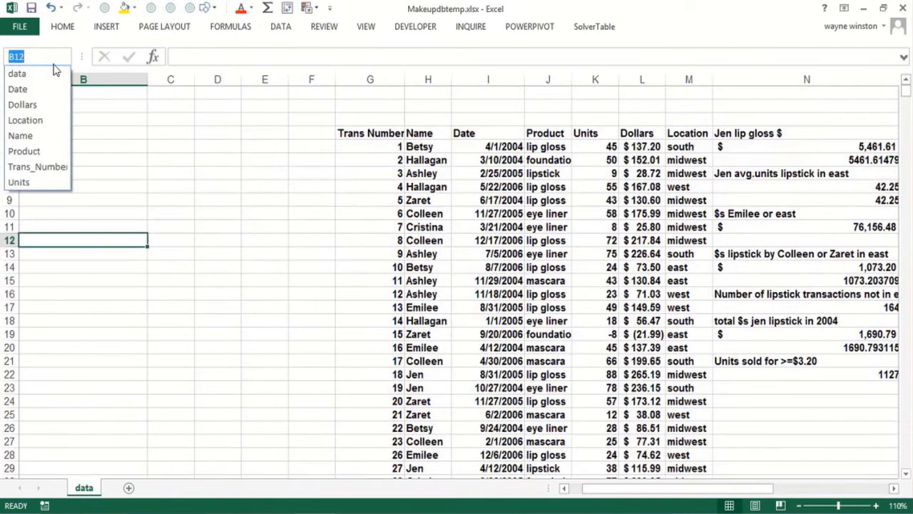
{"action": "left_click", "coordinate": [41, 75]}
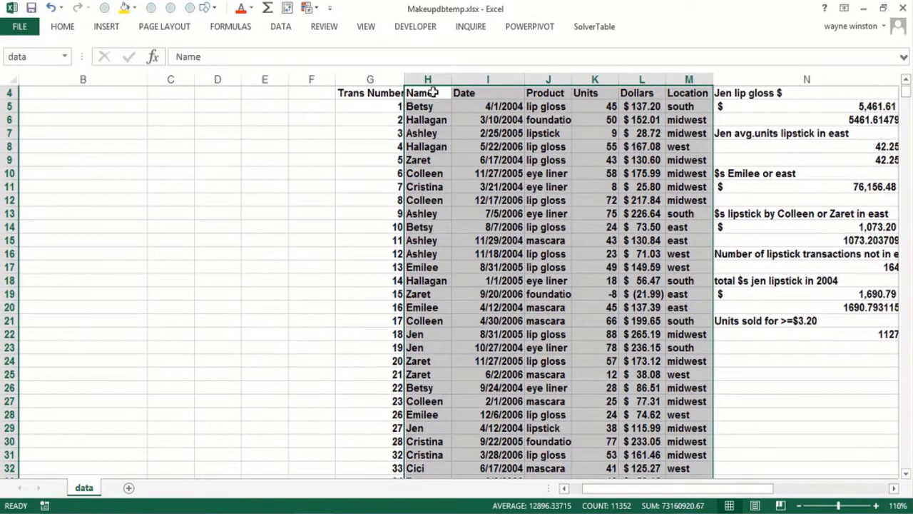
{"action": "left_click_drag", "start_coordinate": [432, 94], "coordinate": [692, 108]}
{"action": "key", "text": "ctrl+shift+Down"}
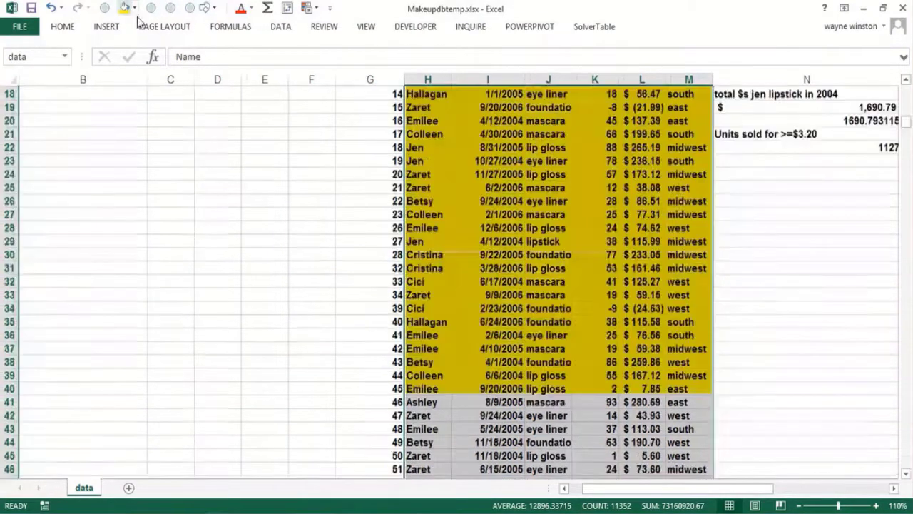
{"action": "scroll", "coordinate": [137, 21], "scroll_direction": "up", "scroll_amount": 6}
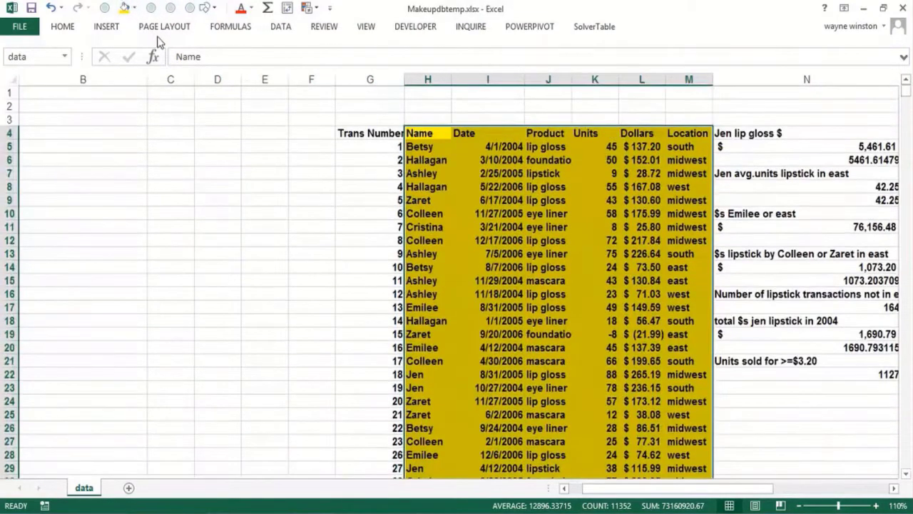
Number the Name, Date, Product and Units columns 1 to 4 in cells H3:K3 above their headings
{"action": "left_click", "coordinate": [424, 120]}
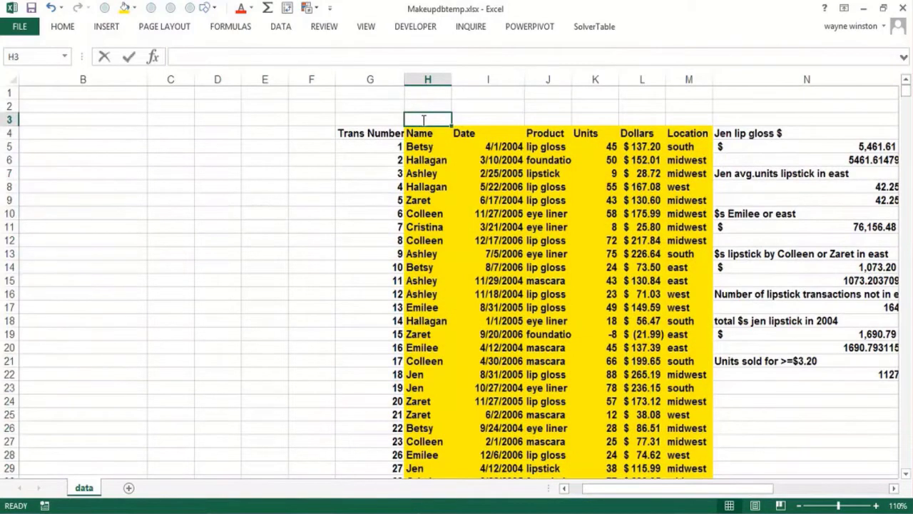
{"action": "type", "text": "1"}
{"action": "key", "text": "Tab"}
{"action": "type", "text": "2"}
{"action": "key", "text": "Tab"}
{"action": "type", "text": "3"}
{"action": "key", "text": "Tab"}
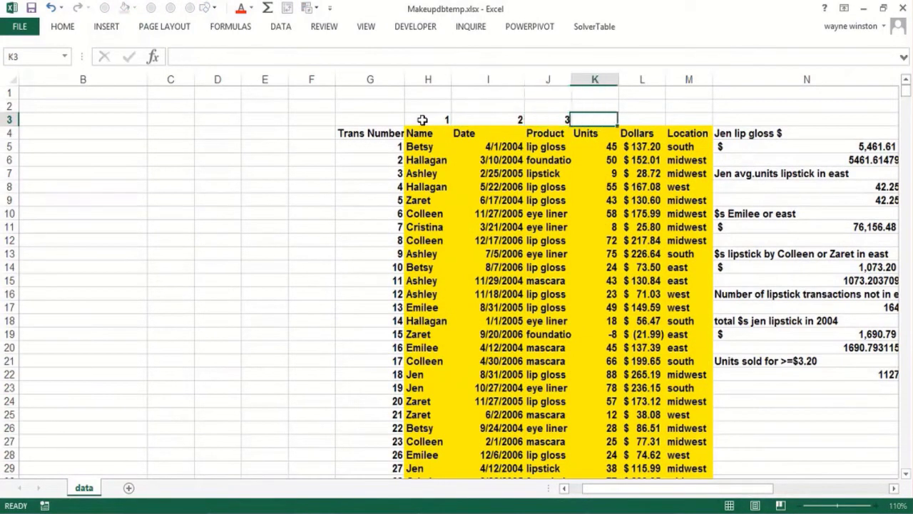
{"action": "type", "text": "4"}
{"action": "key", "text": "Tab"}
Number the Dollars column 5 in cell L3 and the Location column 6 in cell M3
{"action": "type", "text": "5"}
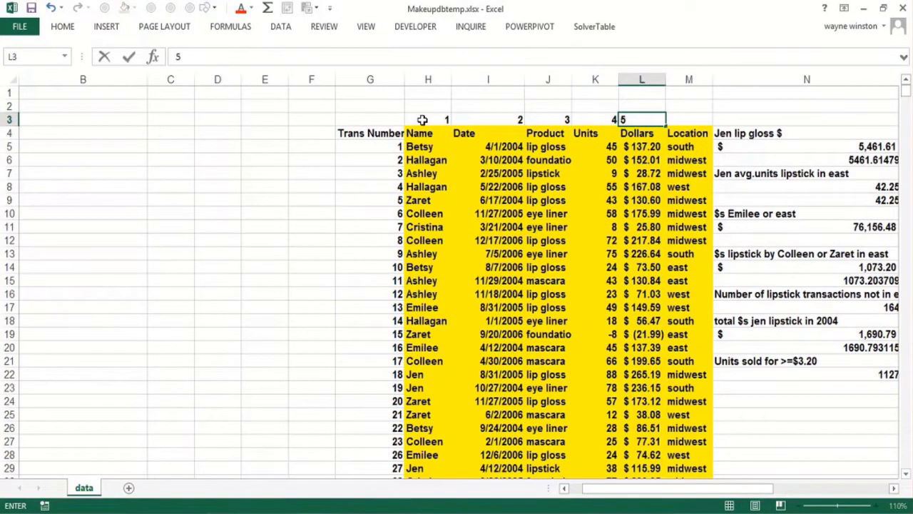
{"action": "key", "text": "F1"}
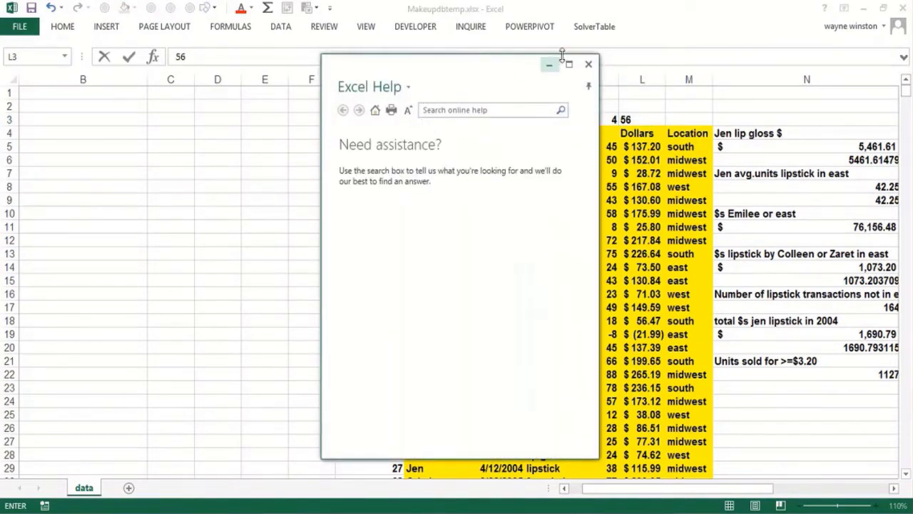
{"action": "left_click", "coordinate": [588, 64]}
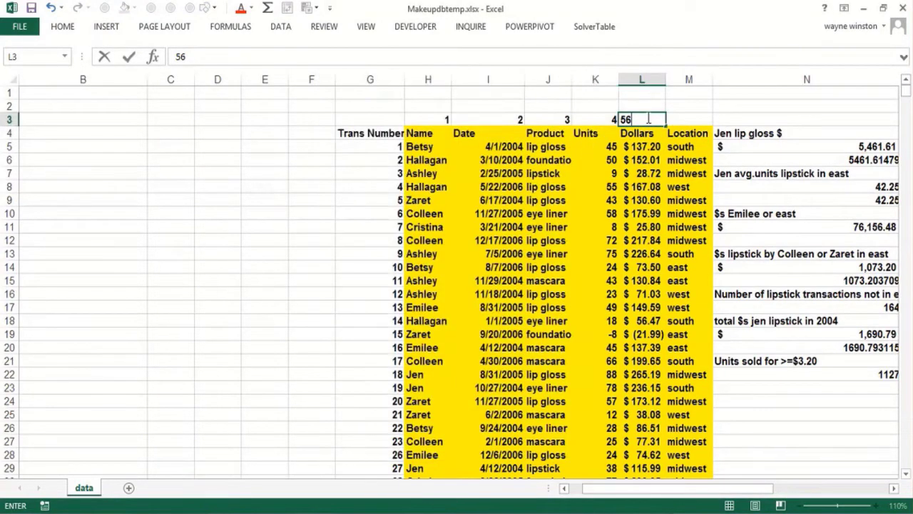
{"action": "key", "text": "F2"}
{"action": "key", "text": "Return"}
{"action": "key", "text": "Right"}
{"action": "key", "text": "Up"}
{"action": "type", "text": "6"}
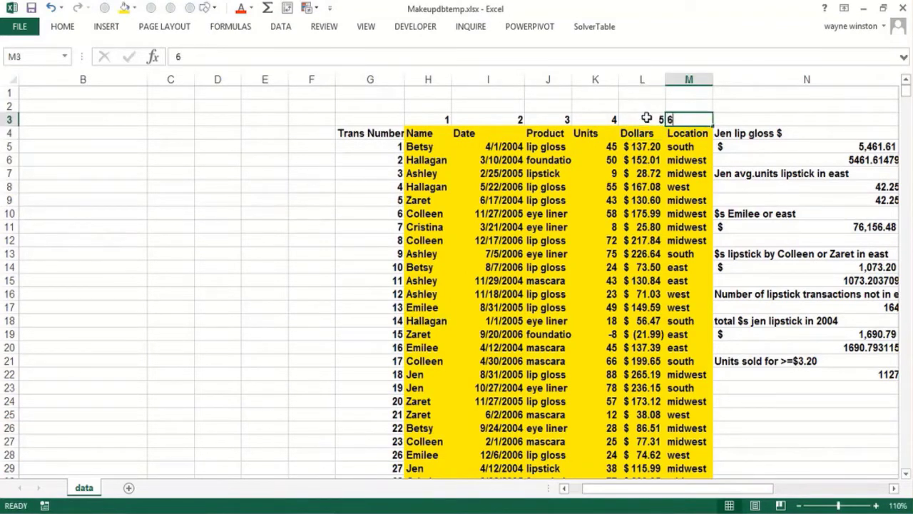
{"action": "key", "text": "Right"}
Begin a DSUM formula in cell Q5, next to the Name and Product criteria, with the named range data as its database
{"action": "key", "text": "Right"}
{"action": "key", "text": "Right"}
{"action": "key", "text": "Right"}
{"action": "key", "text": "Right"}
{"action": "key", "text": "Right"}
{"action": "key", "text": "Right"}
{"action": "key", "text": "Right"}
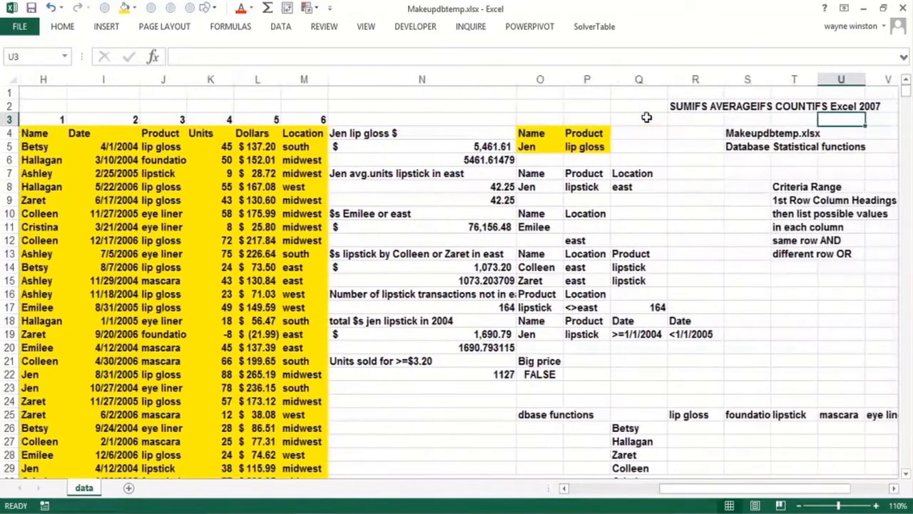
{"action": "key", "text": "Down"}
{"action": "key", "text": "Down"}
{"action": "key", "text": "Left"}
{"action": "key", "text": "Left"}
{"action": "key", "text": "Left"}
{"action": "key", "text": "Left"}
{"action": "key", "text": "Left"}
{"action": "key", "text": "Left"}
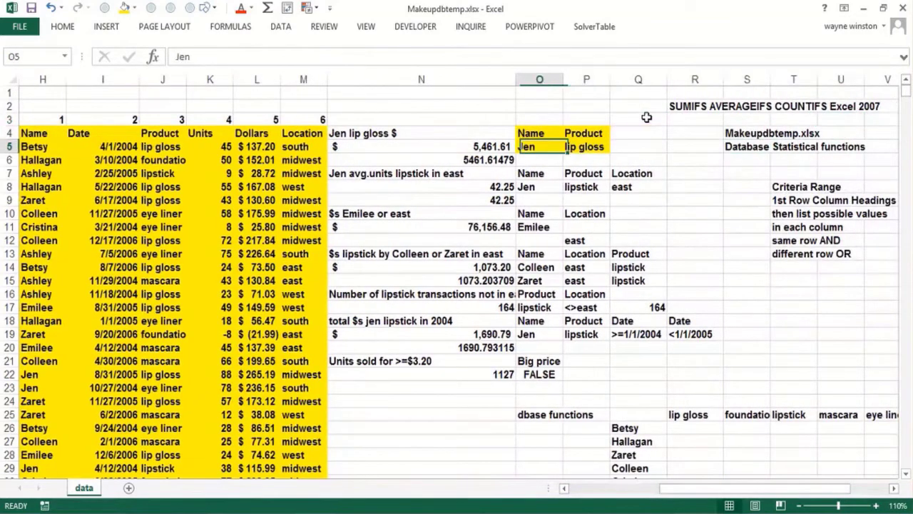
{"action": "key", "text": "Right"}
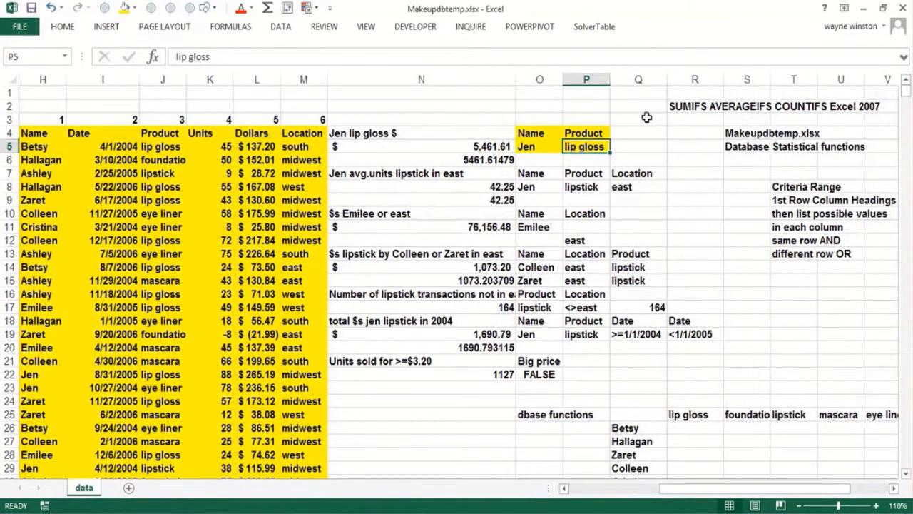
{"action": "key", "text": "Right"}
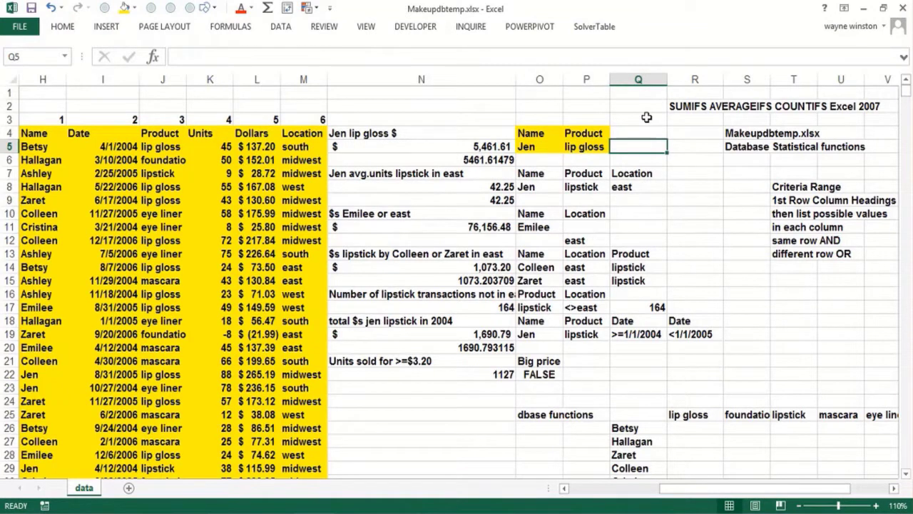
{"action": "type", "text": "=dsum("}
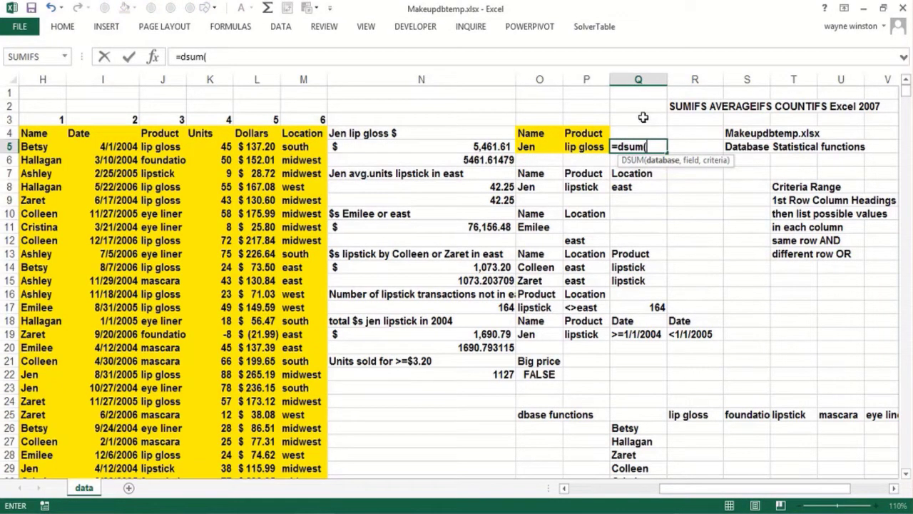
{"action": "key", "text": "F3"}
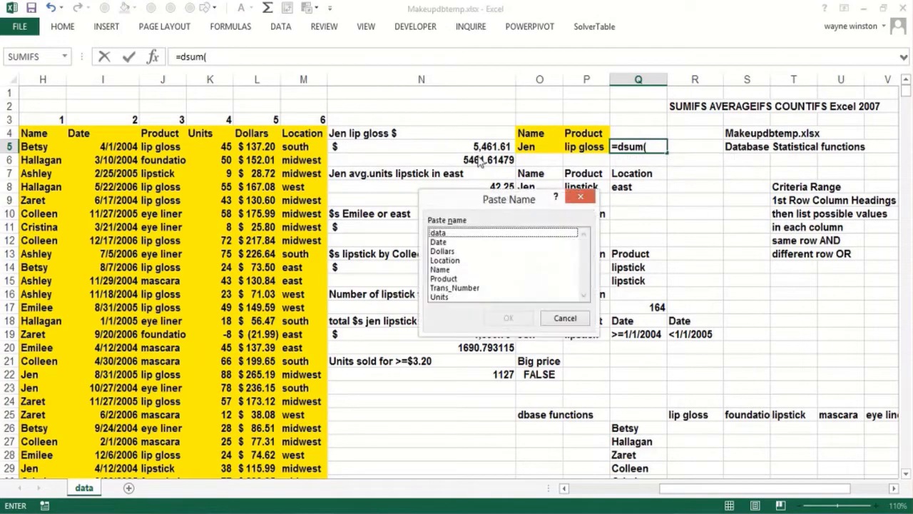
{"action": "left_click", "coordinate": [448, 234]}
{"action": "left_click", "coordinate": [507, 318]}
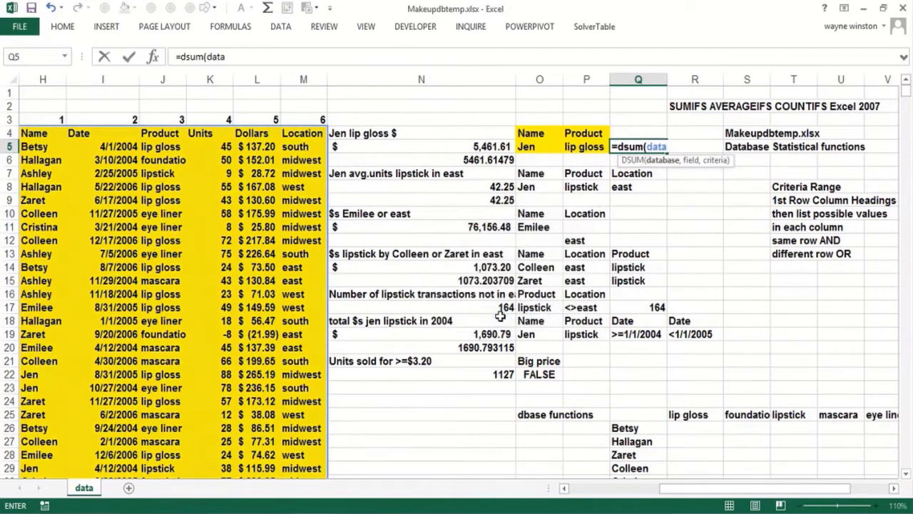
Complete the DSUM formula in Q5 with field number 5 and criteria range O4:P5
{"action": "type", "text": ",5"}
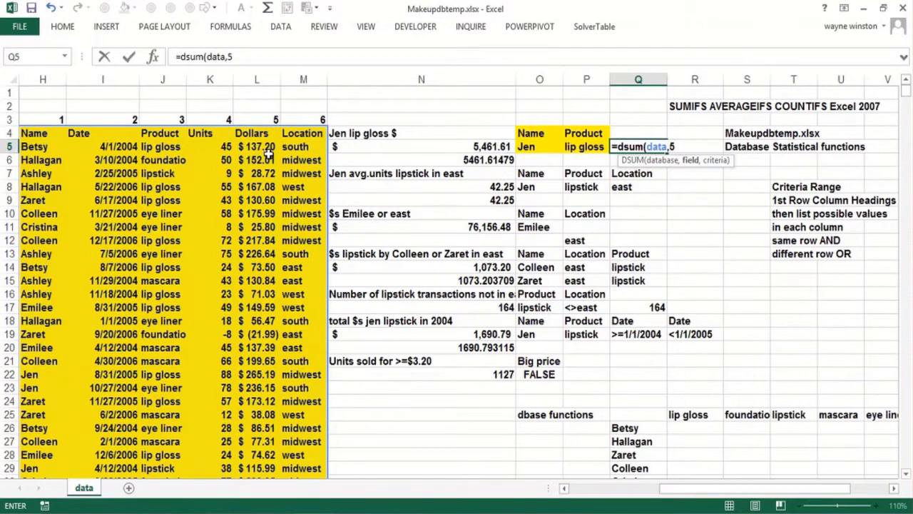
{"action": "type", "text": ","}
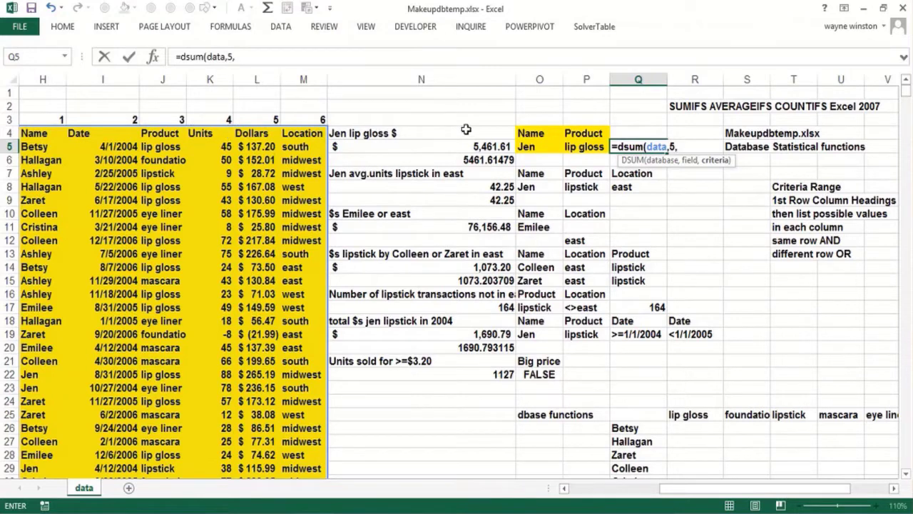
{"action": "left_click", "coordinate": [549, 136]}
{"action": "left_click_drag", "start_coordinate": [552, 135], "coordinate": [592, 147]}
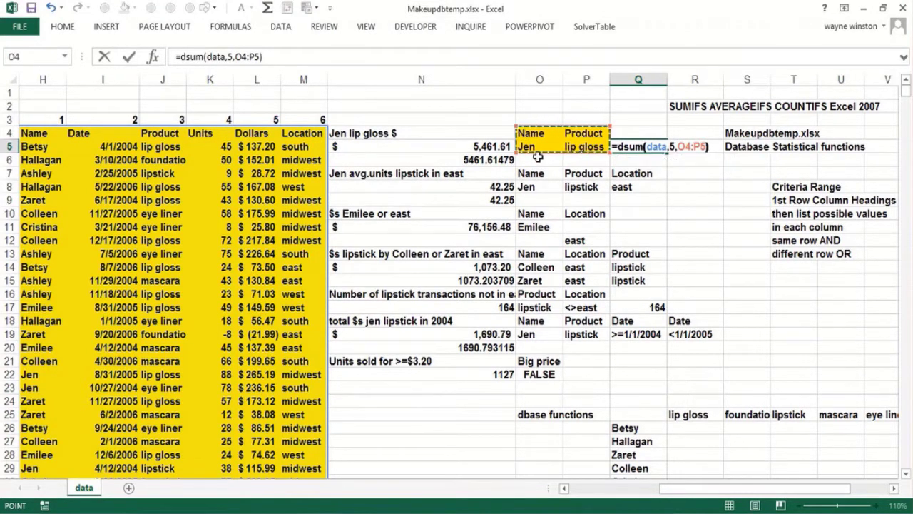
{"action": "key", "text": "Return"}
{"action": "key", "text": "Up"}
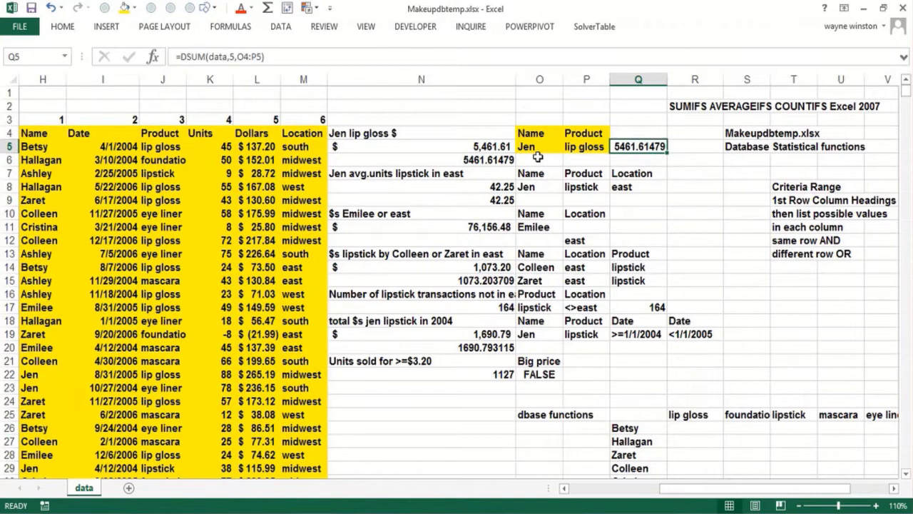
Enter a DSUM formula in Q4 over data, with the Dollars heading cell L4 as the field and O4:P5 as criteria
{"action": "key", "text": "Up"}
{"action": "type", "text": "="}
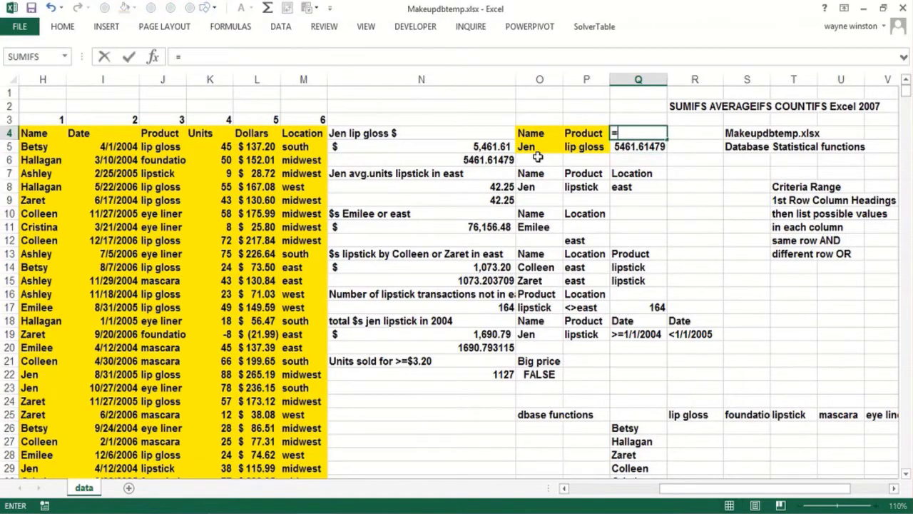
{"action": "type", "text": "dsum(d"}
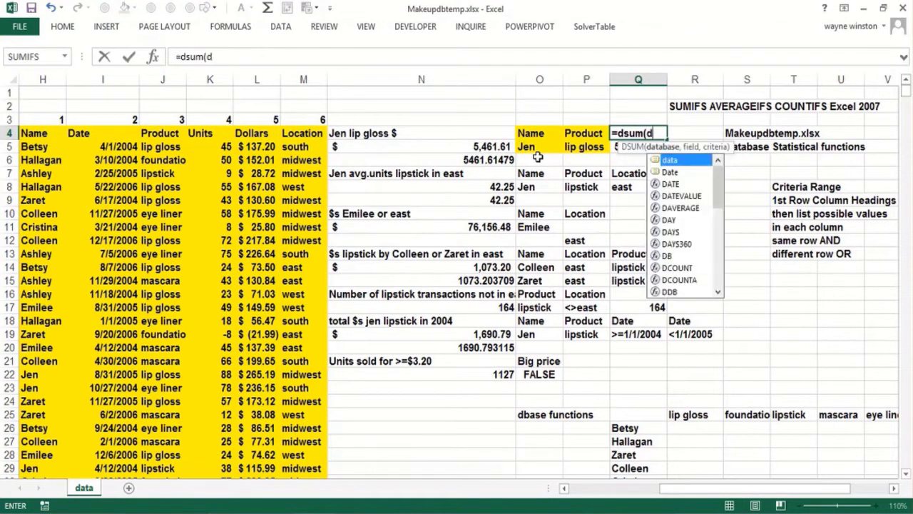
{"action": "type", "text": "ata,"}
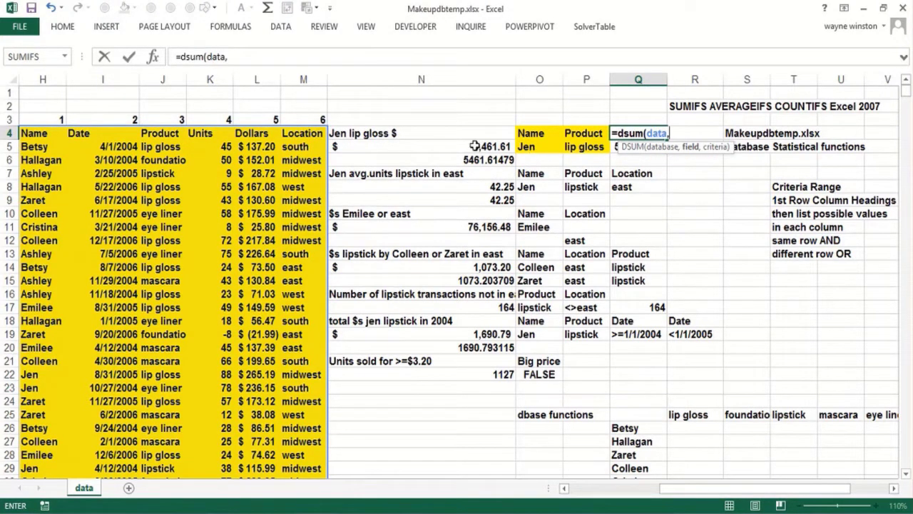
{"action": "left_click", "coordinate": [263, 132]}
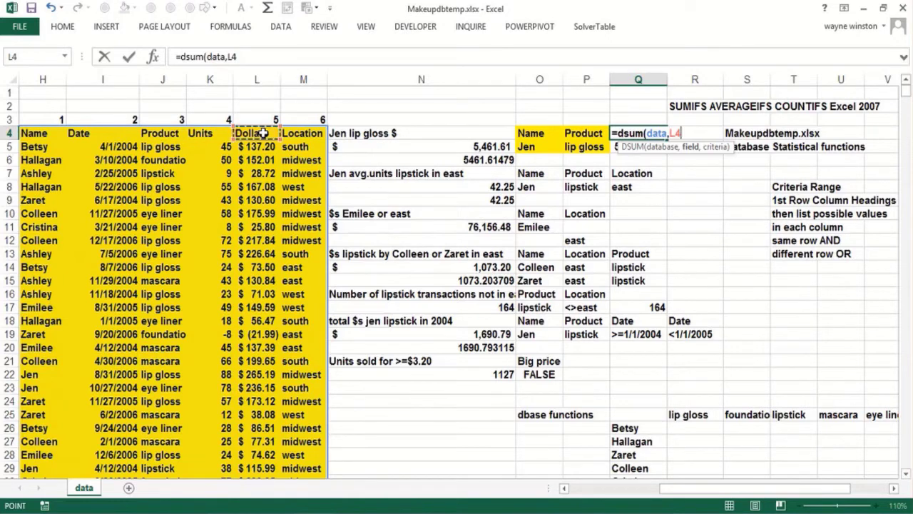
{"action": "type", "text": ","}
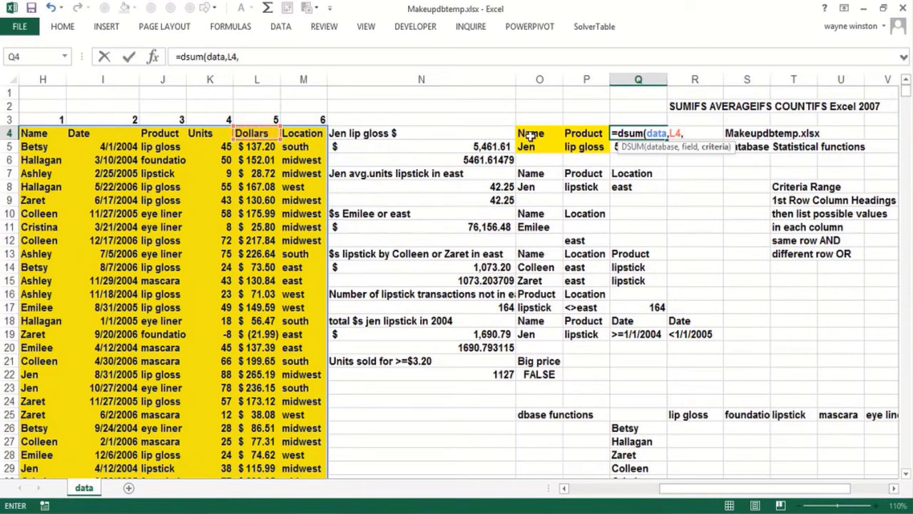
{"action": "left_click_drag", "start_coordinate": [530, 133], "coordinate": [583, 146]}
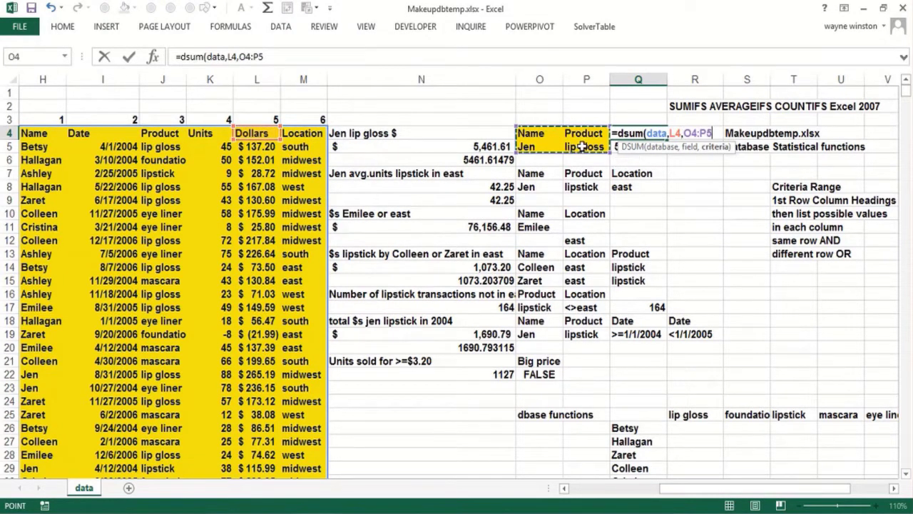
{"action": "key", "text": "Return"}
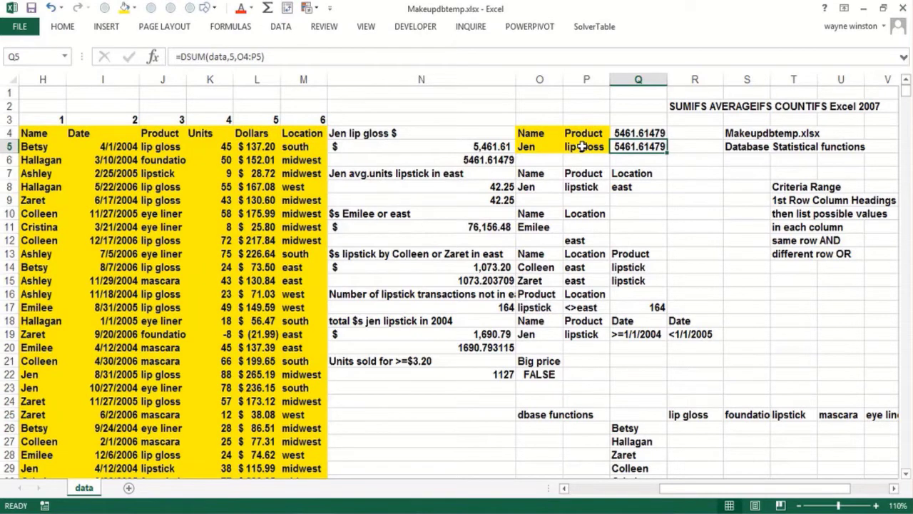
Enter a DSUM formula in Q3 over data, with the quoted heading "Dollars" as the field and O4:P5 as criteria
{"action": "key", "text": "Up"}
{"action": "key", "text": "Up"}
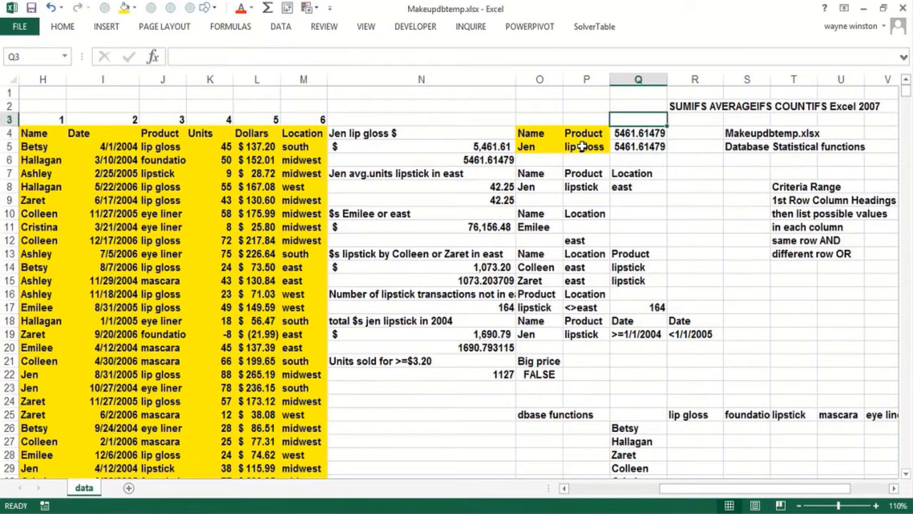
{"action": "type", "text": "=dsum(da"}
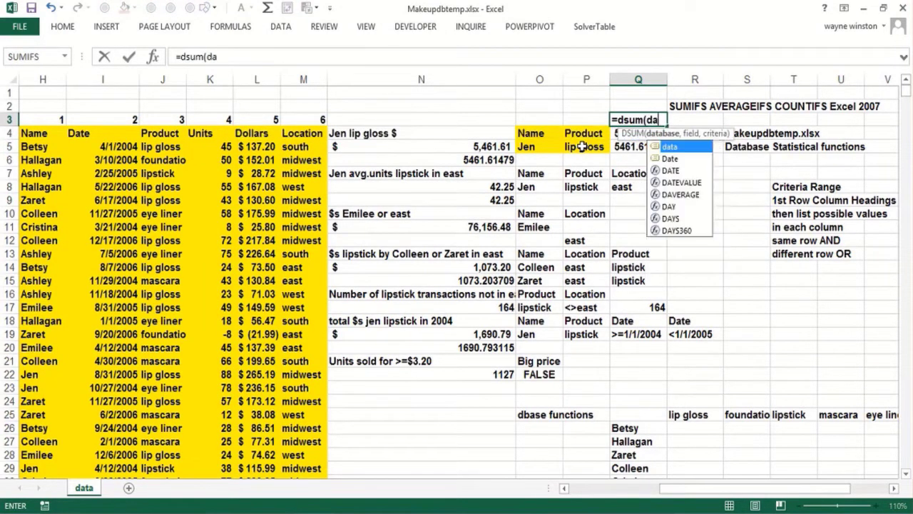
{"action": "type", "text": "ya"}
{"action": "key", "text": "BackSpace"}
{"action": "key", "text": "BackSpace"}
{"action": "type", "text": "ta"}
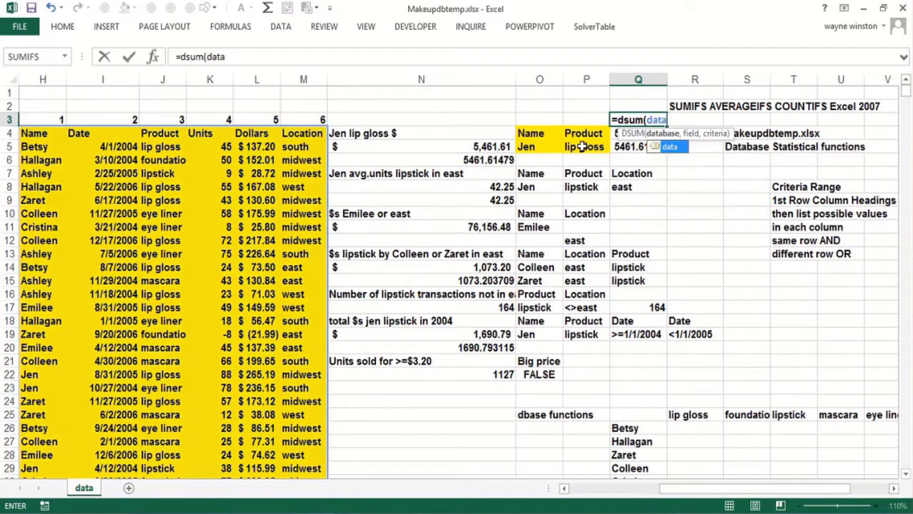
{"action": "type", "text": ",\""}
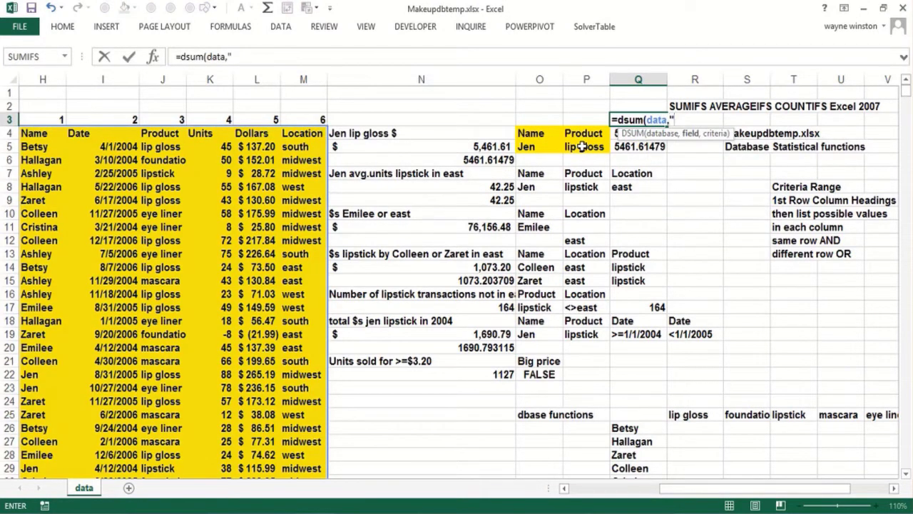
{"action": "type", "text": "Dollars\""}
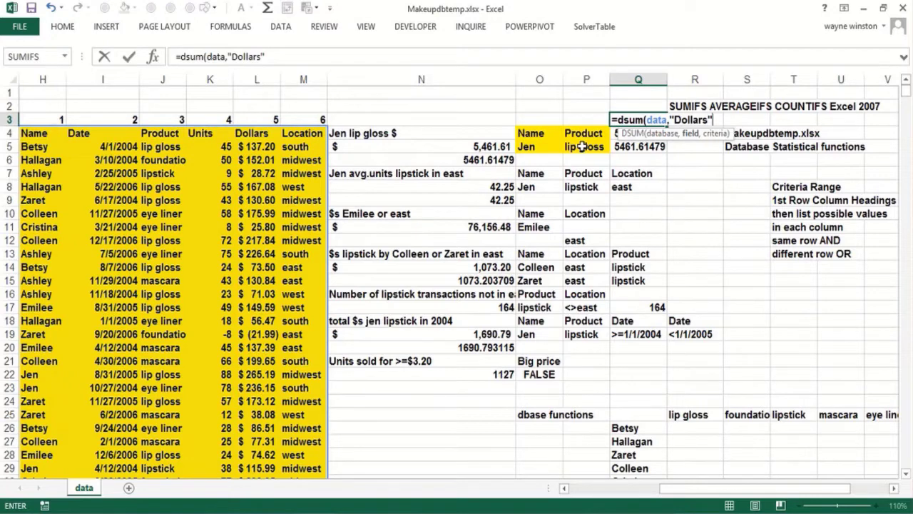
{"action": "type", "text": ","}
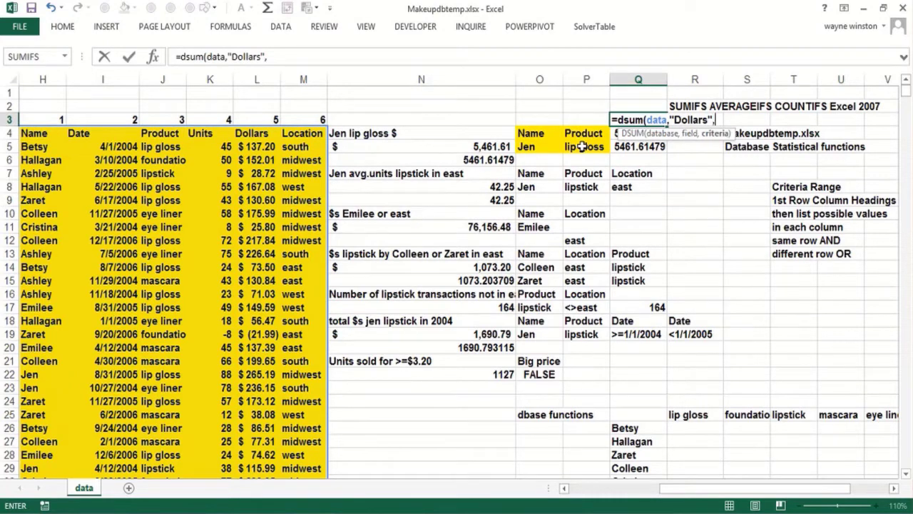
{"action": "left_click", "coordinate": [547, 135]}
{"action": "left_click_drag", "start_coordinate": [547, 136], "coordinate": [570, 141]}
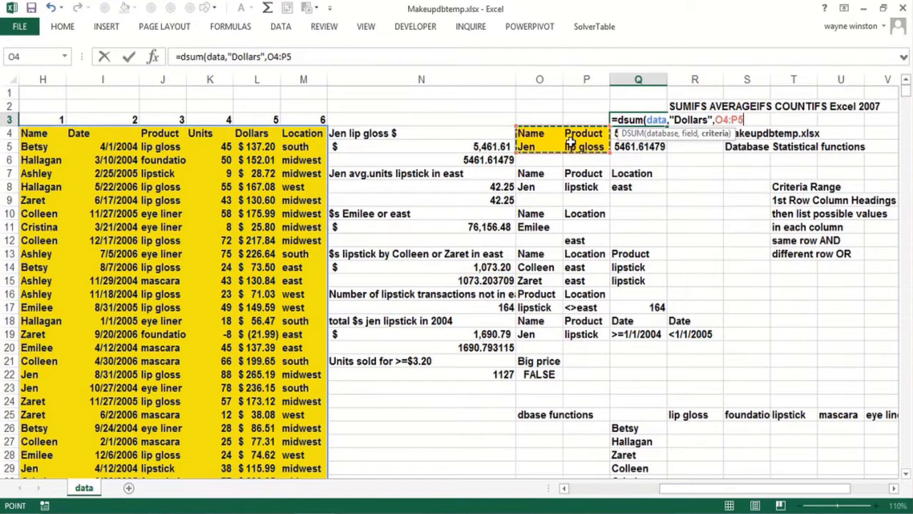
{"action": "key", "text": "Return"}
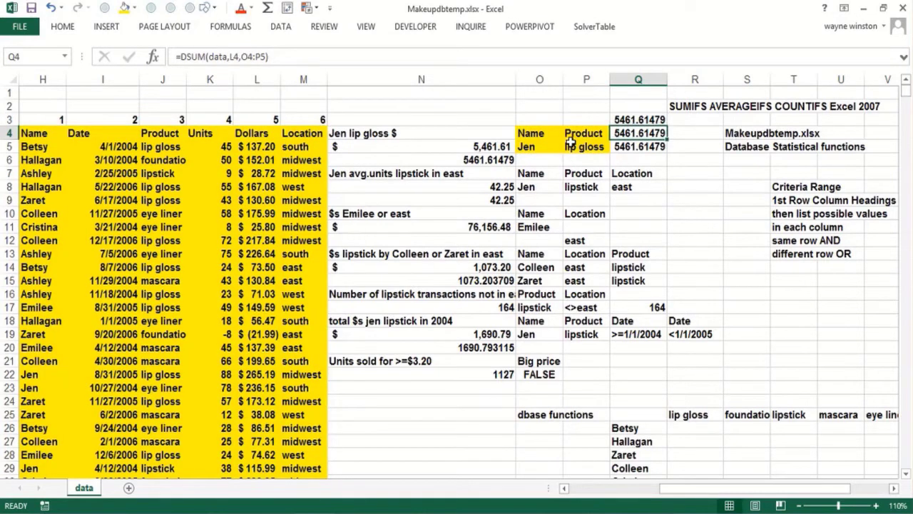
Check the average lipstick units formula in N8 and color the text of its criteria range O7:Q8 red
{"action": "left_click", "coordinate": [453, 181]}
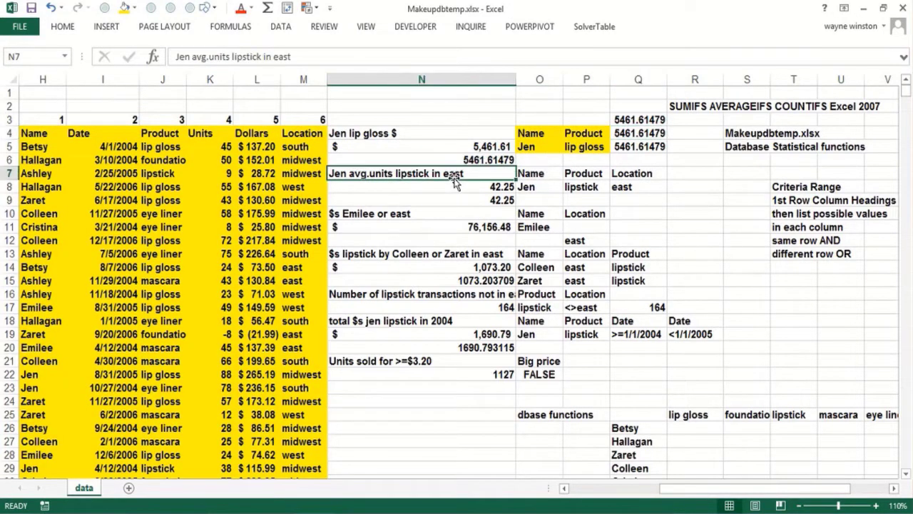
{"action": "left_click", "coordinate": [428, 184]}
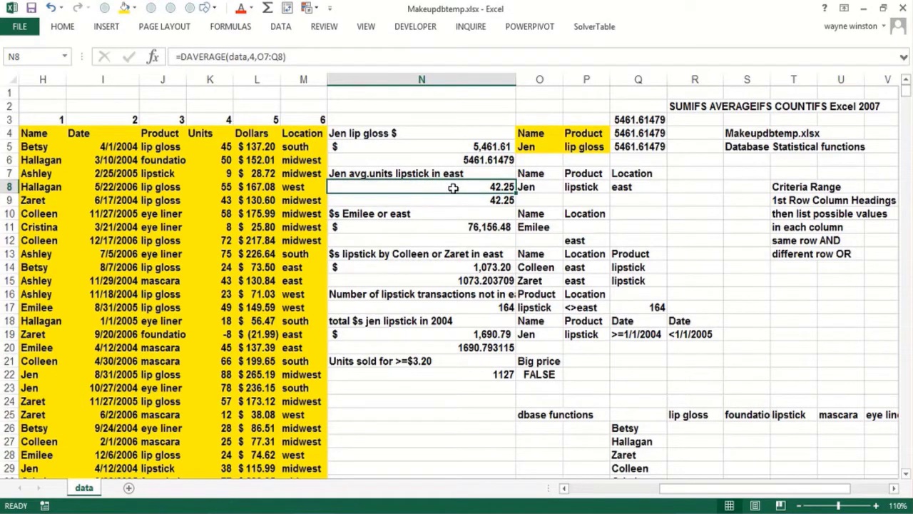
{"action": "left_click", "coordinate": [558, 174]}
{"action": "left_click_drag", "start_coordinate": [558, 173], "coordinate": [659, 187]}
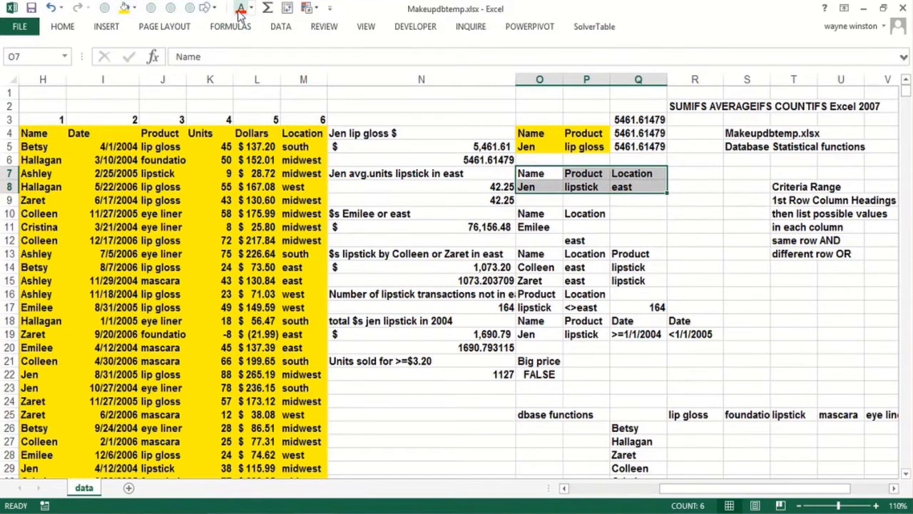
{"action": "left_click", "coordinate": [242, 8]}
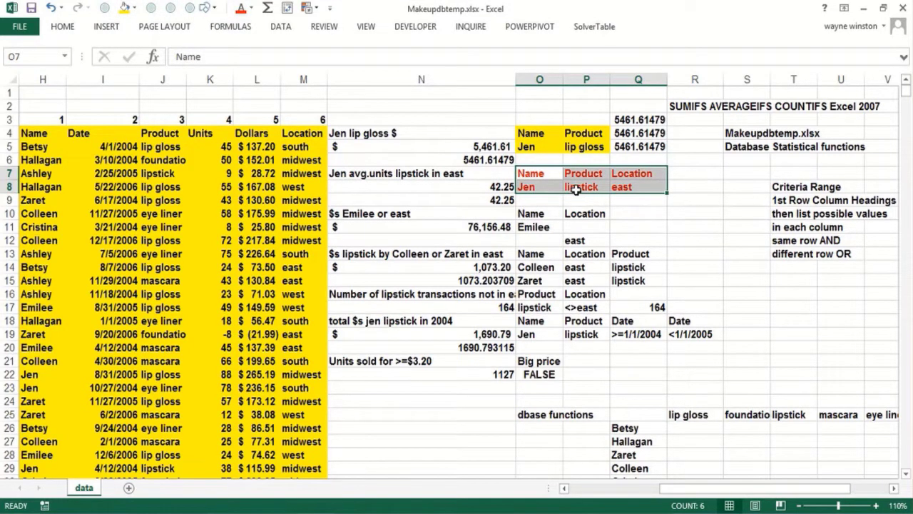
Enter a DAVERAGE formula in R8 over data, with field number 4 and criteria range O7:Q8
{"action": "left_click", "coordinate": [685, 186]}
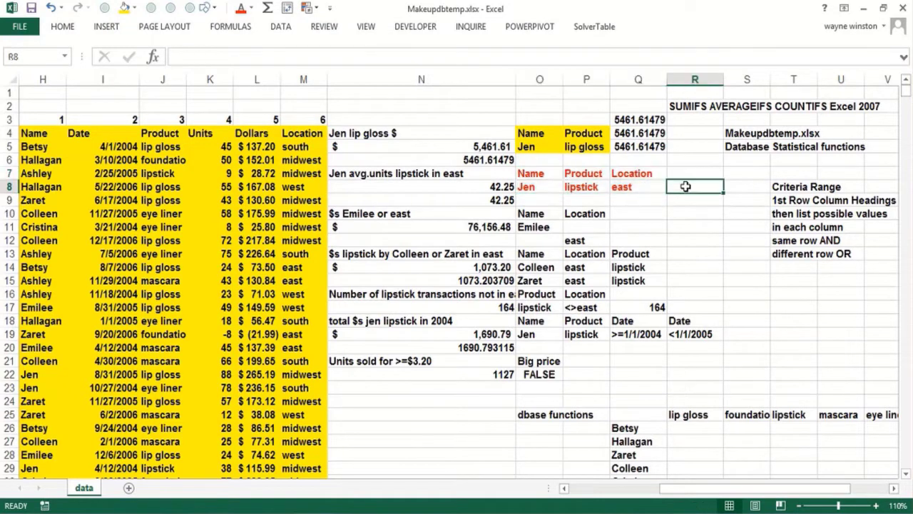
{"action": "type", "text": "=da"}
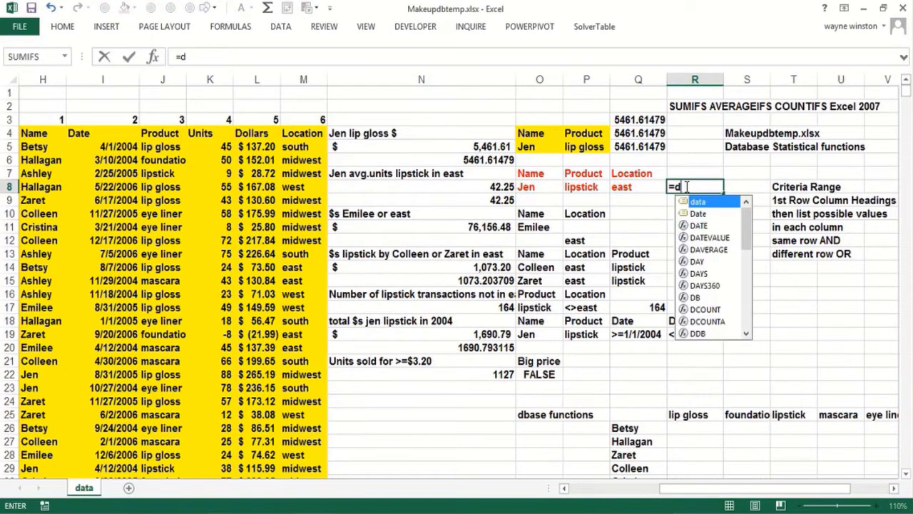
{"action": "left_click", "coordinate": [704, 249]}
{"action": "double_click", "coordinate": [703, 249]}
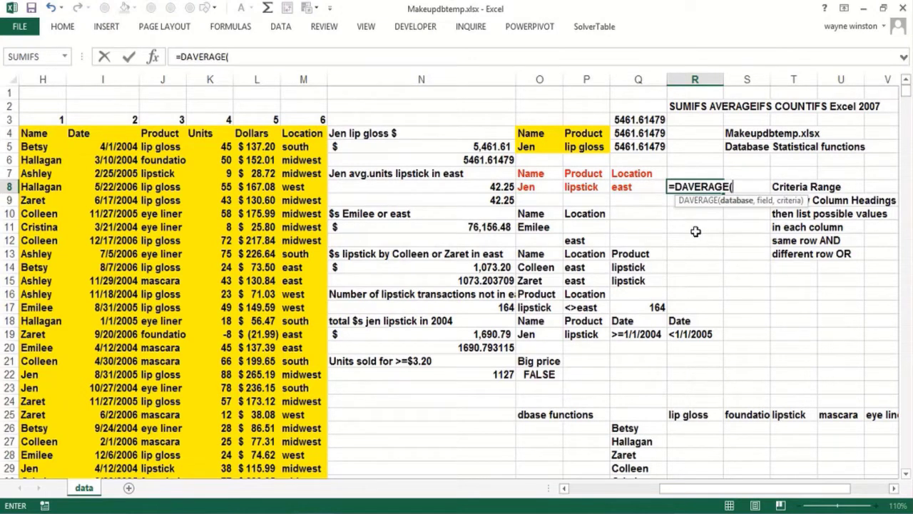
{"action": "key", "text": "F3"}
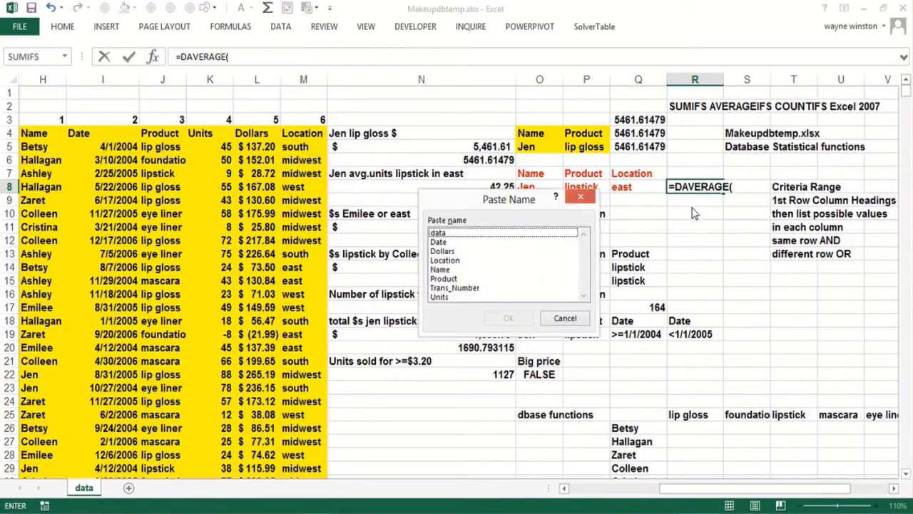
{"action": "left_click", "coordinate": [437, 234]}
{"action": "left_click", "coordinate": [509, 318]}
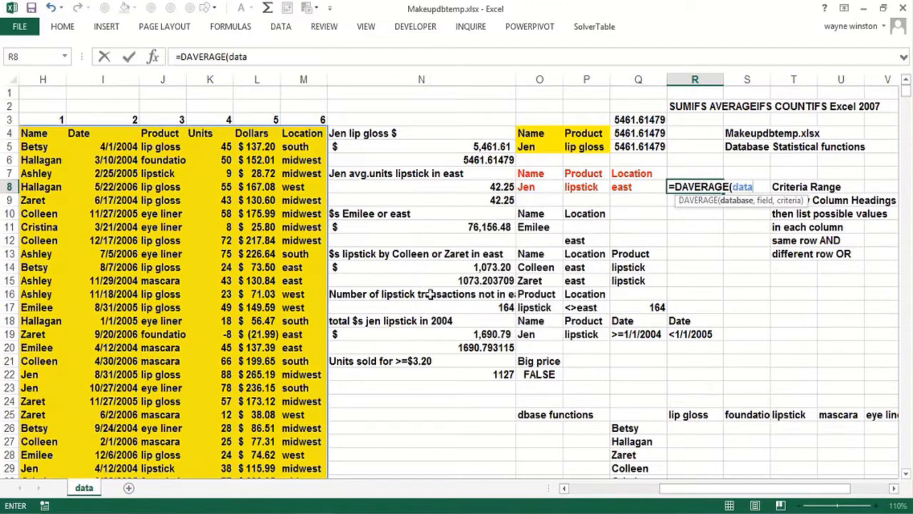
{"action": "type", "text": ",4,"}
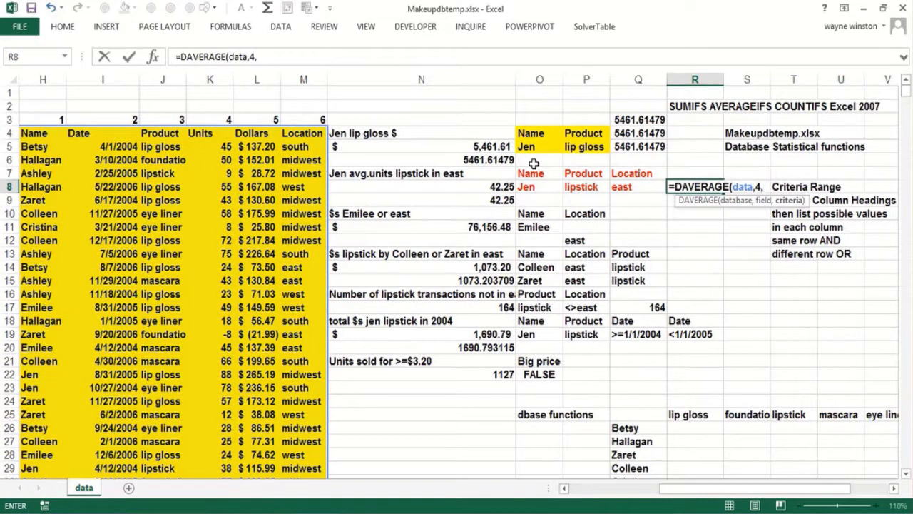
{"action": "left_click_drag", "start_coordinate": [534, 174], "coordinate": [623, 188]}
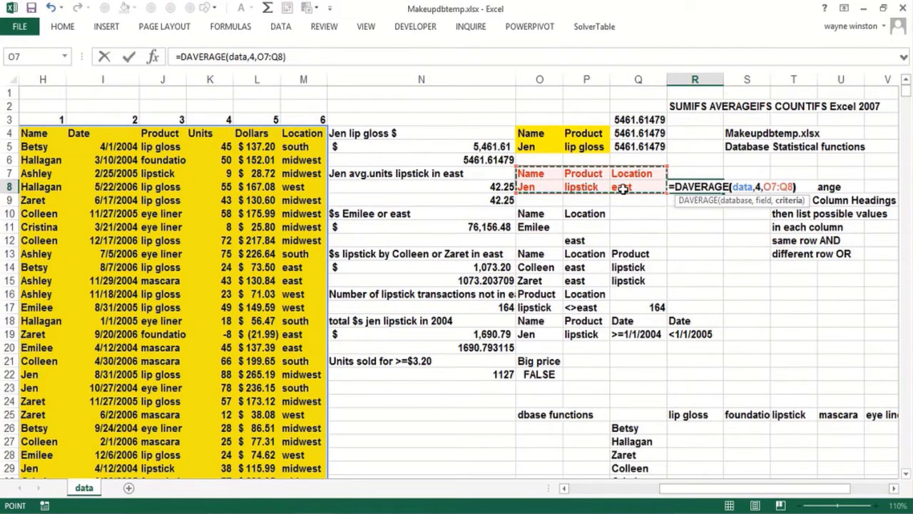
{"action": "key", "text": "Return"}
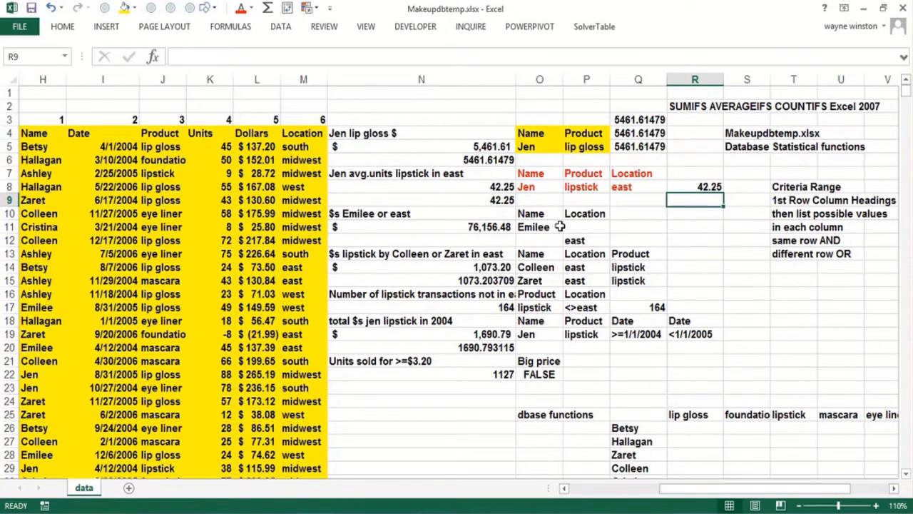
Fill the criteria range O10:P12 with orange and check the DSUM formula in N11 against its criteria cells
{"action": "left_click_drag", "start_coordinate": [539, 218], "coordinate": [585, 241]}
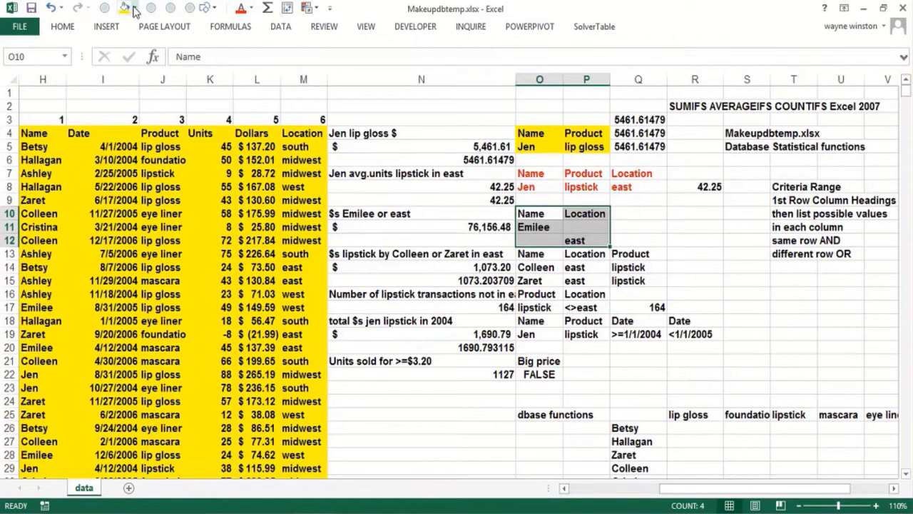
{"action": "left_click", "coordinate": [133, 9]}
{"action": "left_click", "coordinate": [146, 118]}
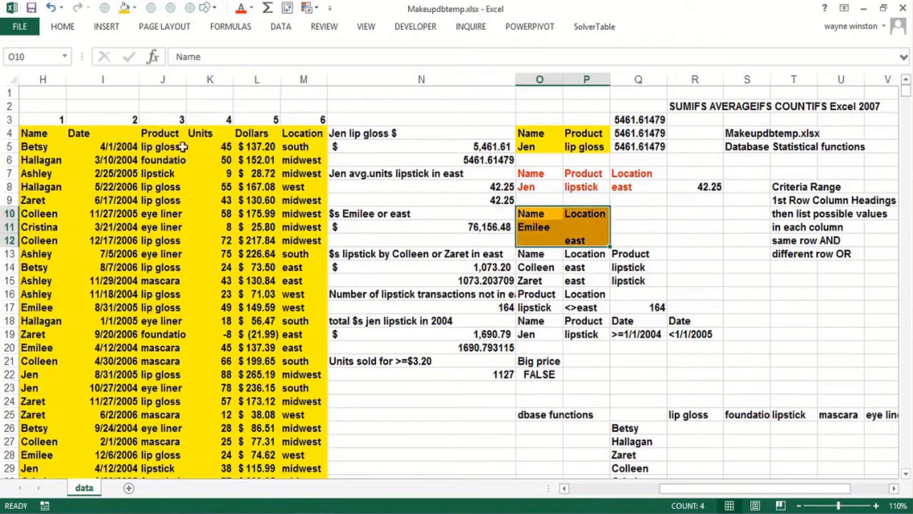
{"action": "left_click", "coordinate": [374, 214]}
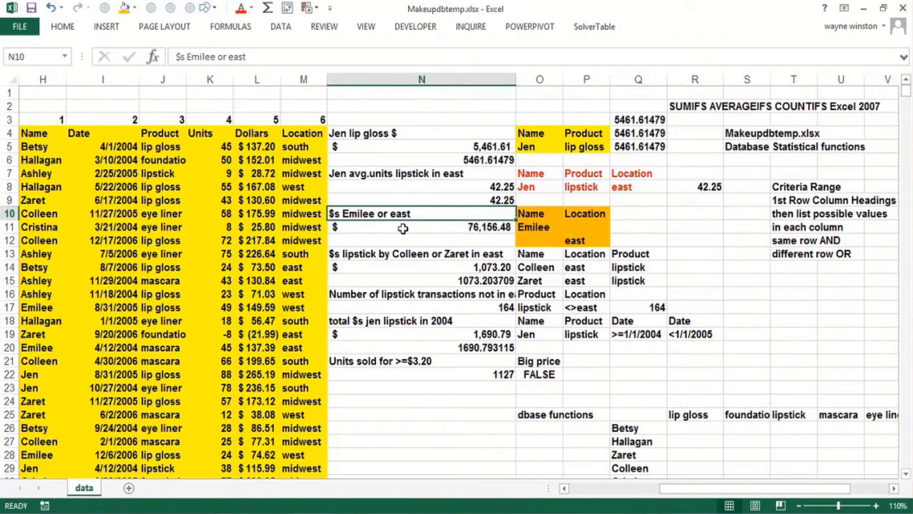
{"action": "left_click", "coordinate": [403, 228]}
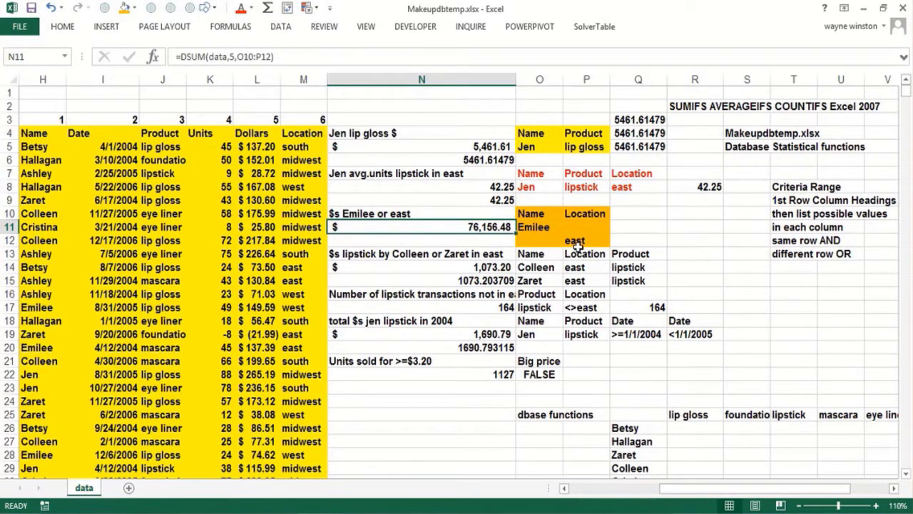
{"action": "left_click", "coordinate": [523, 227]}
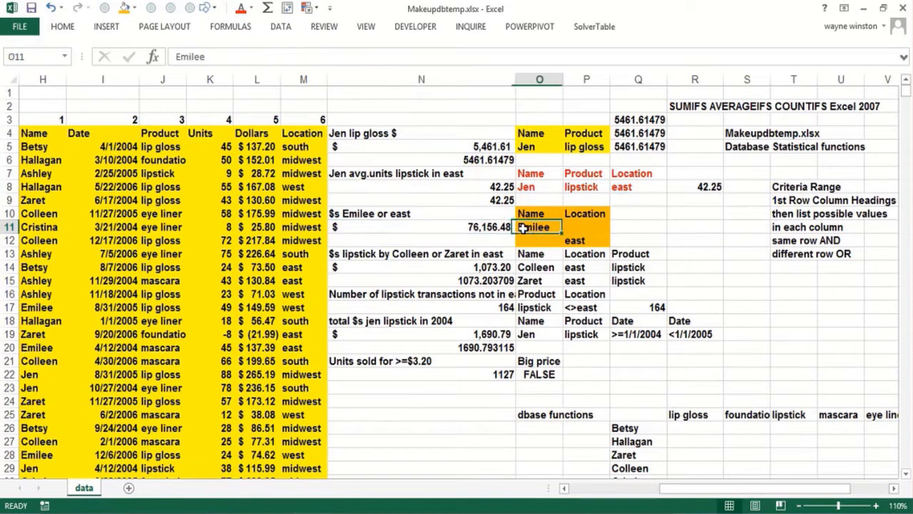
{"action": "left_click", "coordinate": [580, 244]}
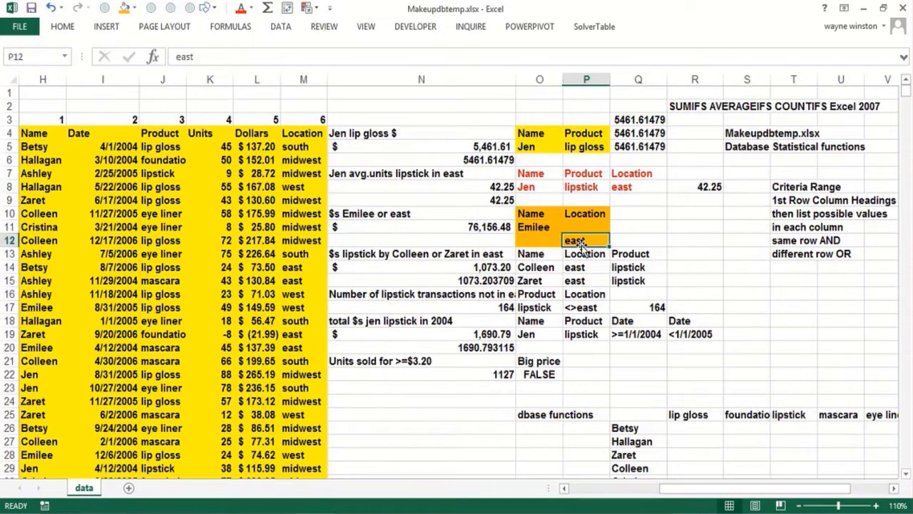
Enter a DSUM formula in Q11 over data, with field number 5 and O10:P12 as criteria
{"action": "left_click", "coordinate": [632, 228]}
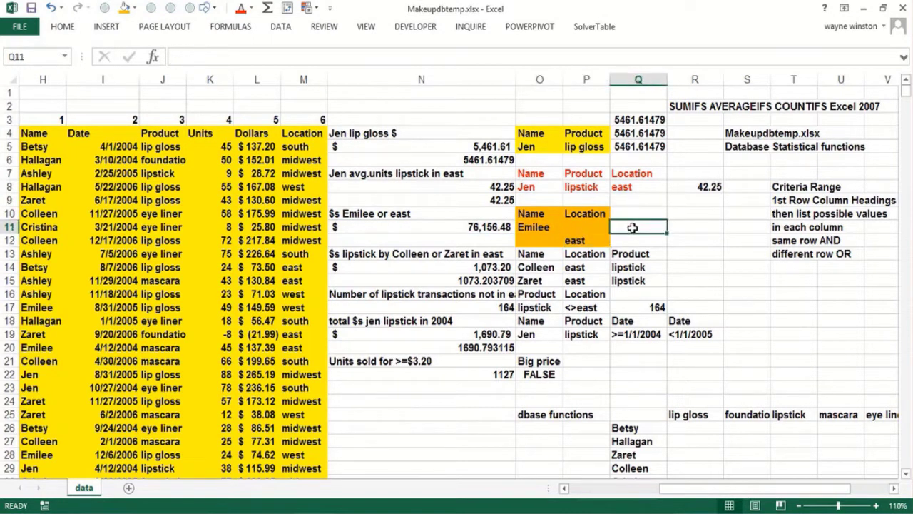
{"action": "type", "text": "=dsum("}
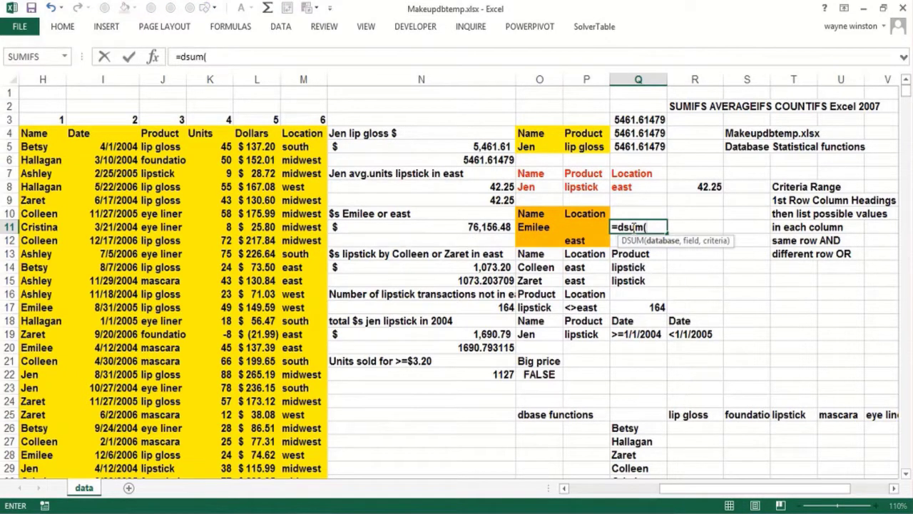
{"action": "type", "text": "data,5"}
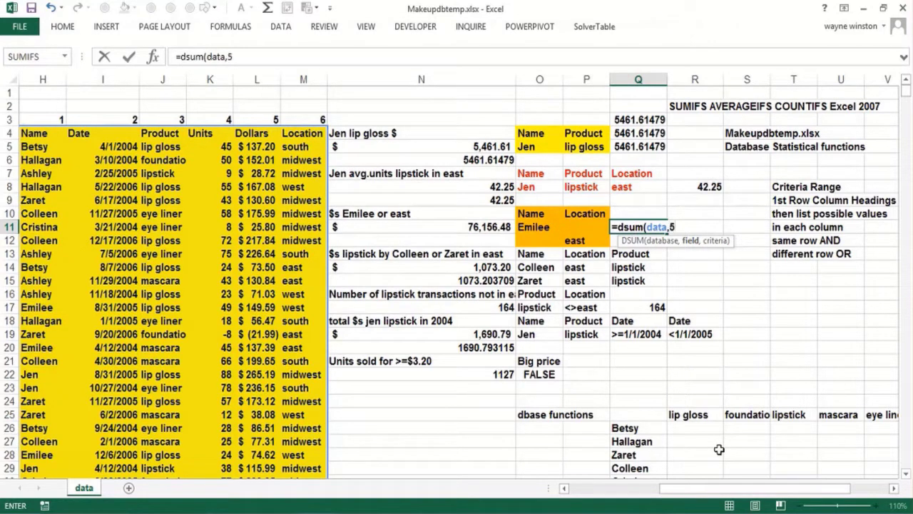
{"action": "type", "text": ","}
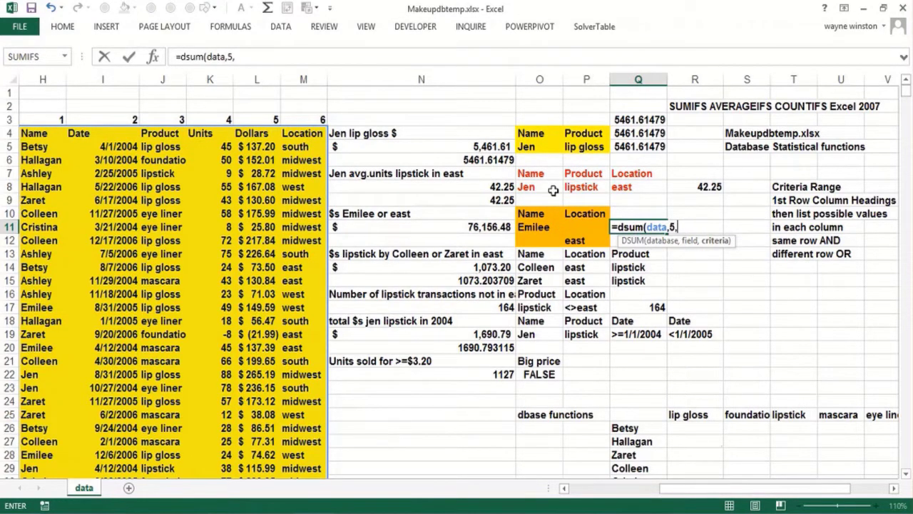
{"action": "left_click_drag", "start_coordinate": [548, 213], "coordinate": [583, 241]}
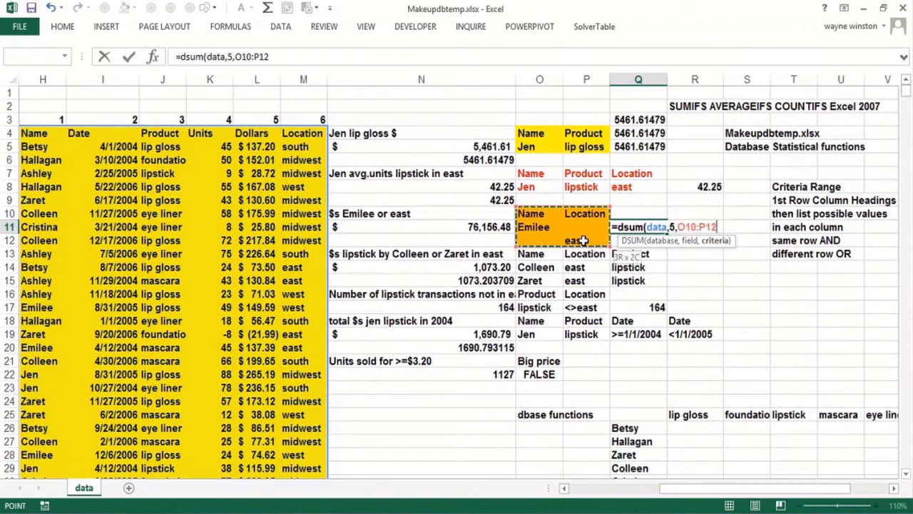
{"action": "type", "text": ")"}
{"action": "key", "text": "Return"}
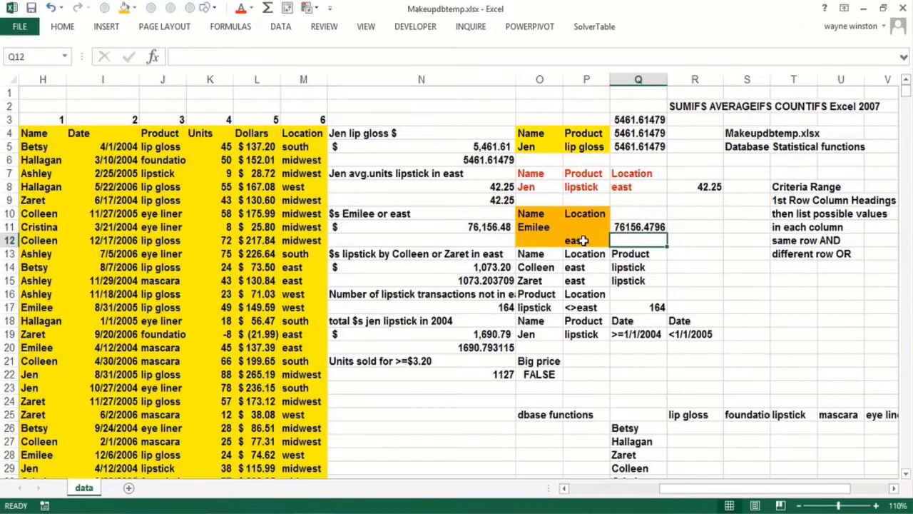
{"action": "left_click", "coordinate": [652, 224]}
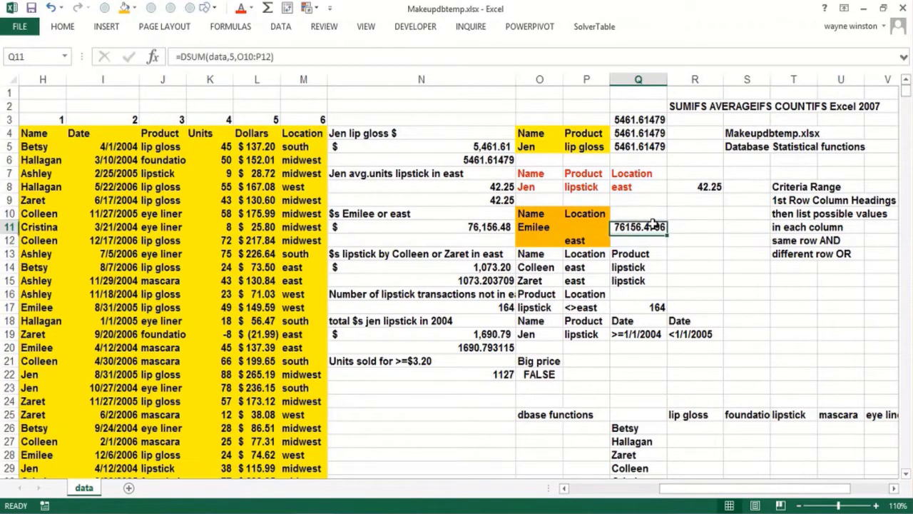
Fill the criteria range O13:Q15 for the lipstick dollars question in N13 with yellow
{"action": "left_click", "coordinate": [446, 258]}
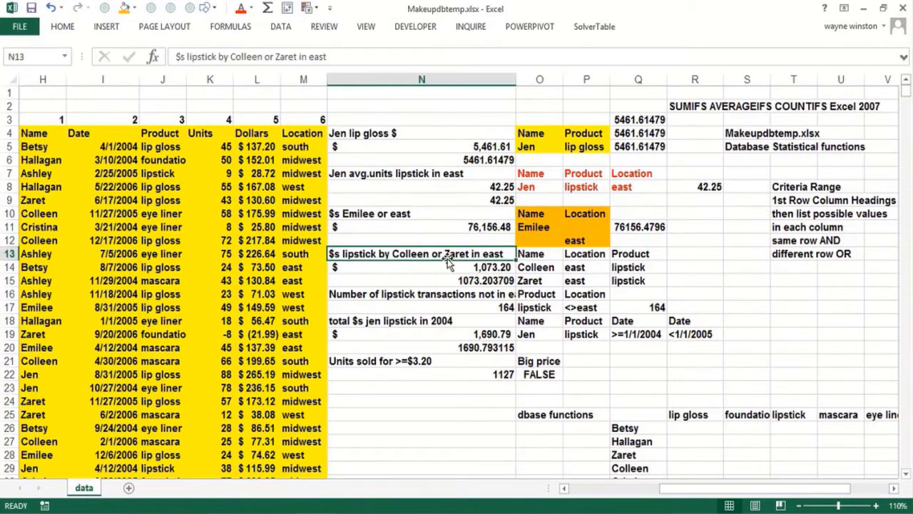
{"action": "left_click", "coordinate": [542, 266]}
{"action": "left_click", "coordinate": [554, 255]}
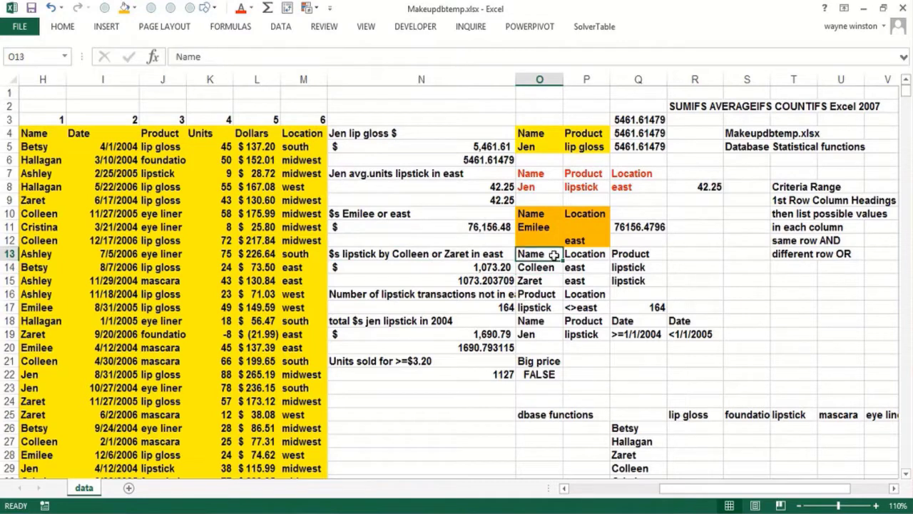
{"action": "left_click_drag", "start_coordinate": [553, 255], "coordinate": [652, 281]}
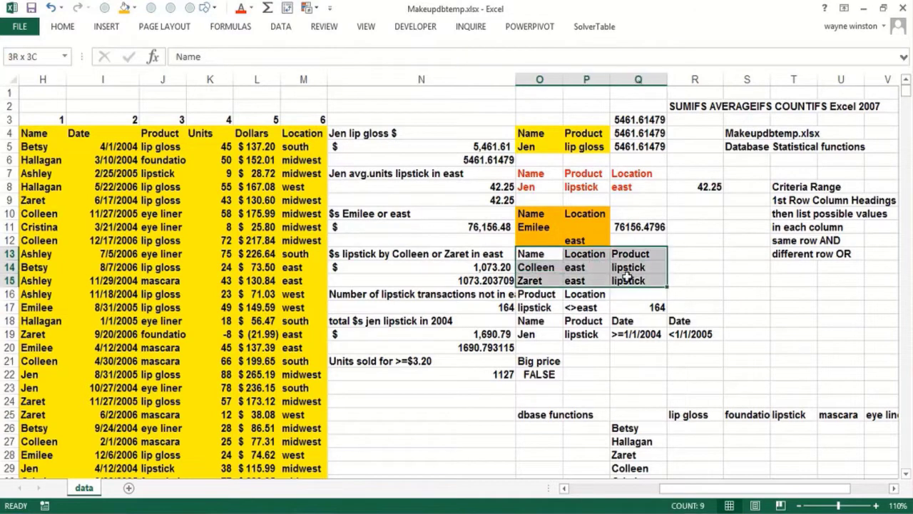
{"action": "left_click", "coordinate": [133, 7]}
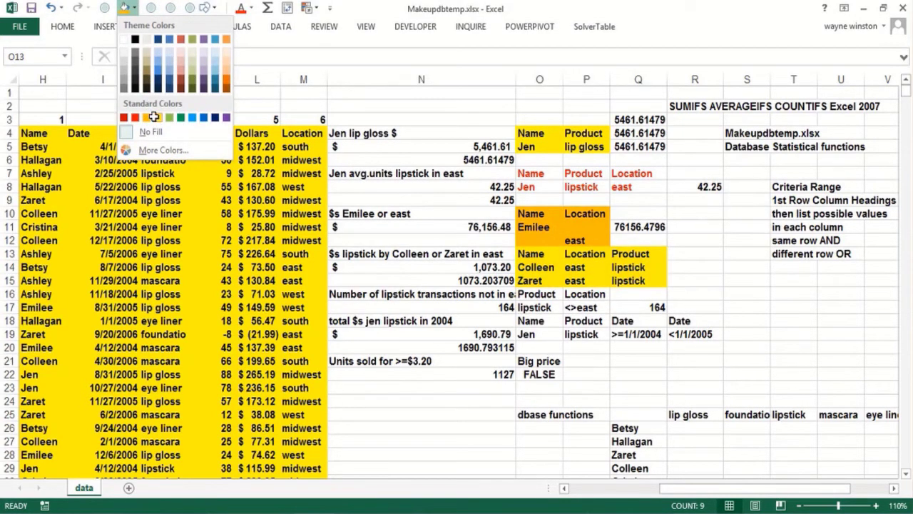
{"action": "left_click", "coordinate": [155, 117]}
Examine the two criteria rows in O14:Q15 and compare the DSUM formula in N14 with the SUMIFS formula in N15
{"action": "left_click", "coordinate": [544, 266]}
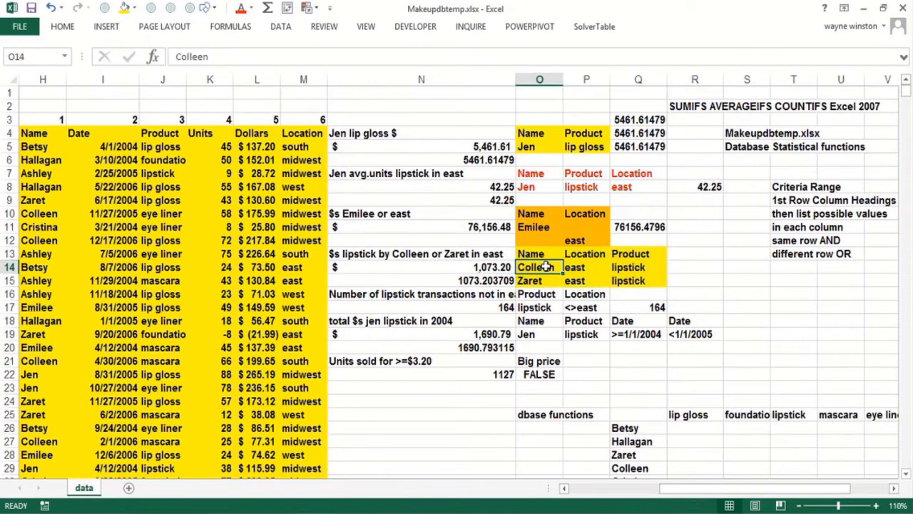
{"action": "left_click", "coordinate": [578, 267]}
{"action": "left_click", "coordinate": [650, 267]}
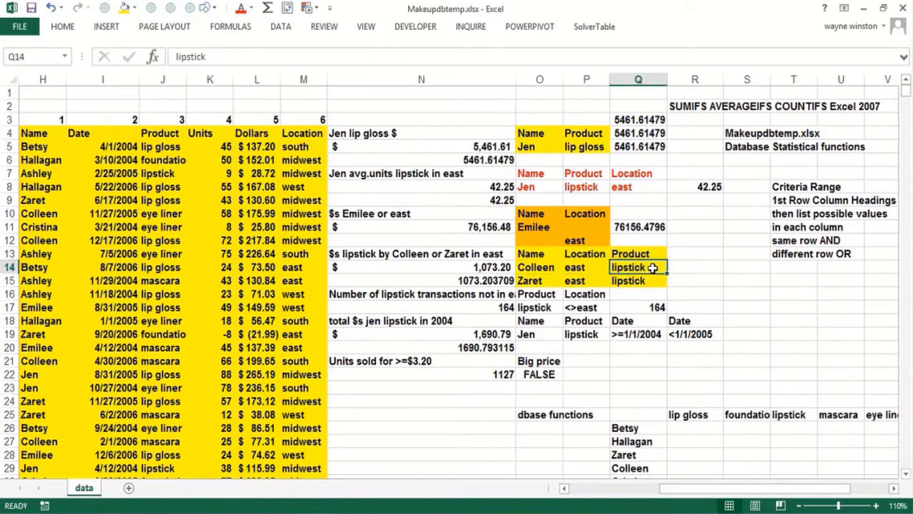
{"action": "left_click", "coordinate": [540, 280]}
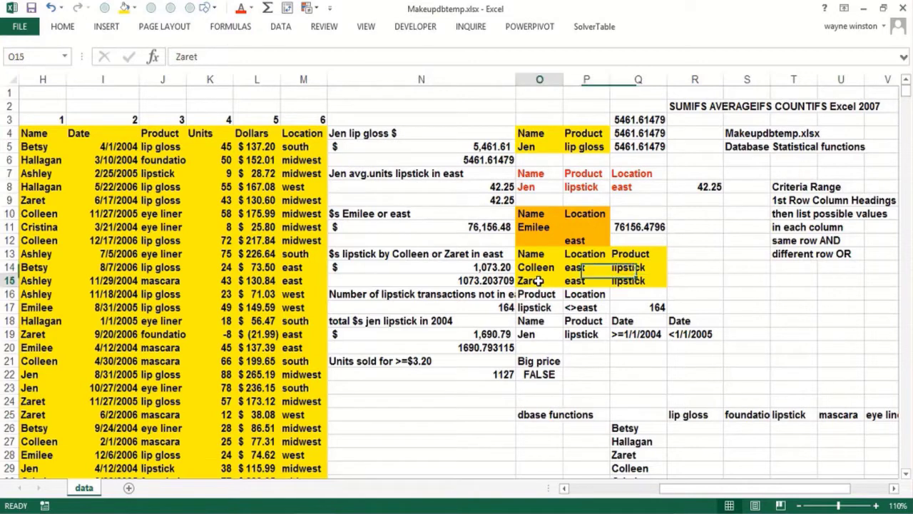
{"action": "left_click", "coordinate": [570, 283]}
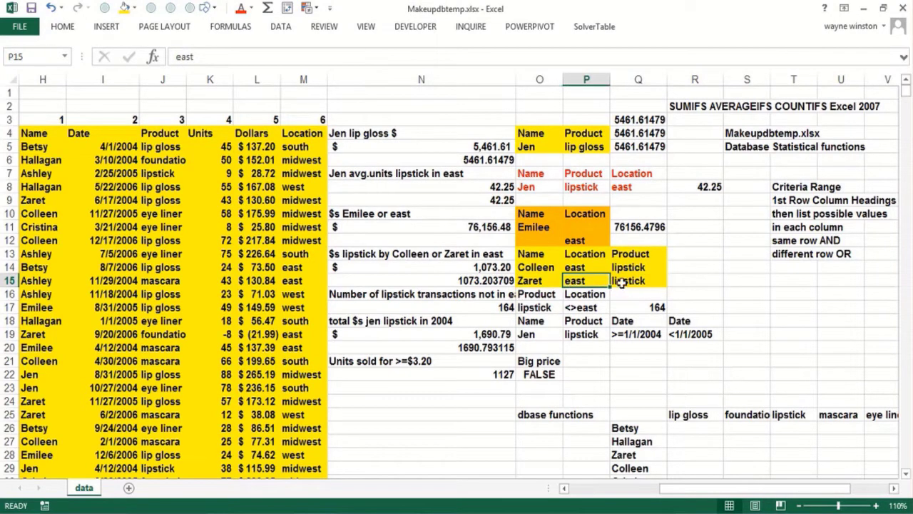
{"action": "left_click", "coordinate": [463, 268]}
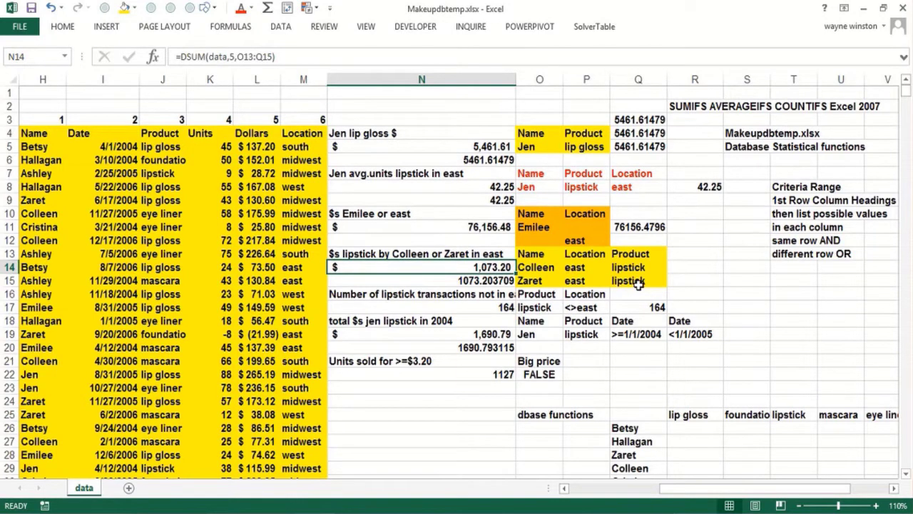
{"action": "left_click", "coordinate": [452, 283]}
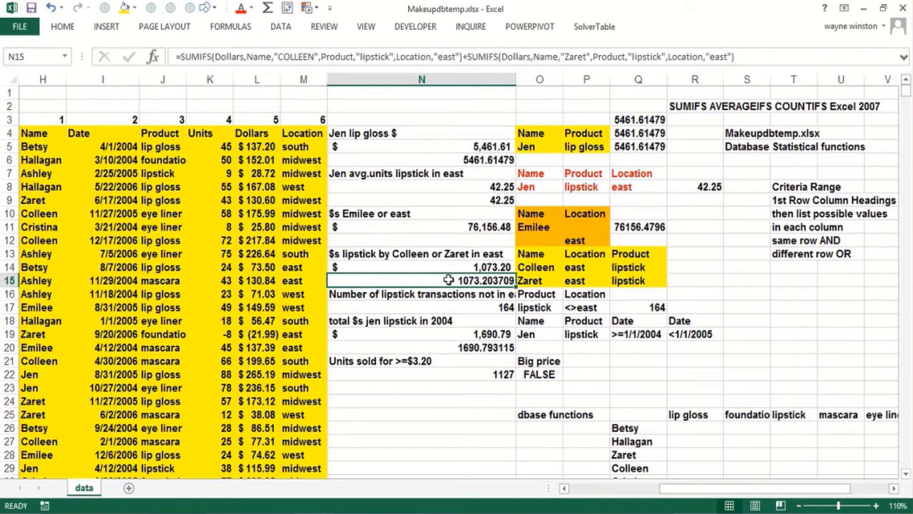
Widen column N to fit the full heading in N16 and check the DCOUNT formula in N17
{"action": "left_click", "coordinate": [482, 307]}
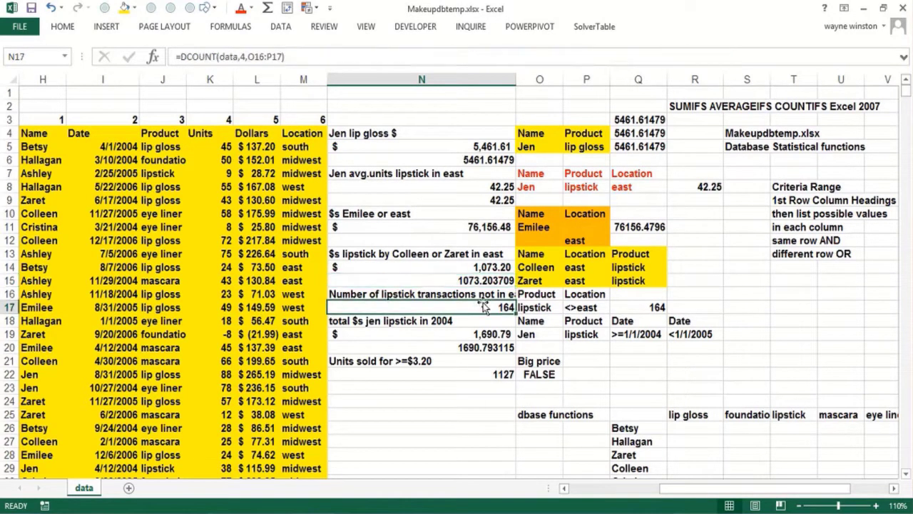
{"action": "left_click_drag", "start_coordinate": [513, 87], "coordinate": [532, 81]}
{"action": "left_click", "coordinate": [471, 296]}
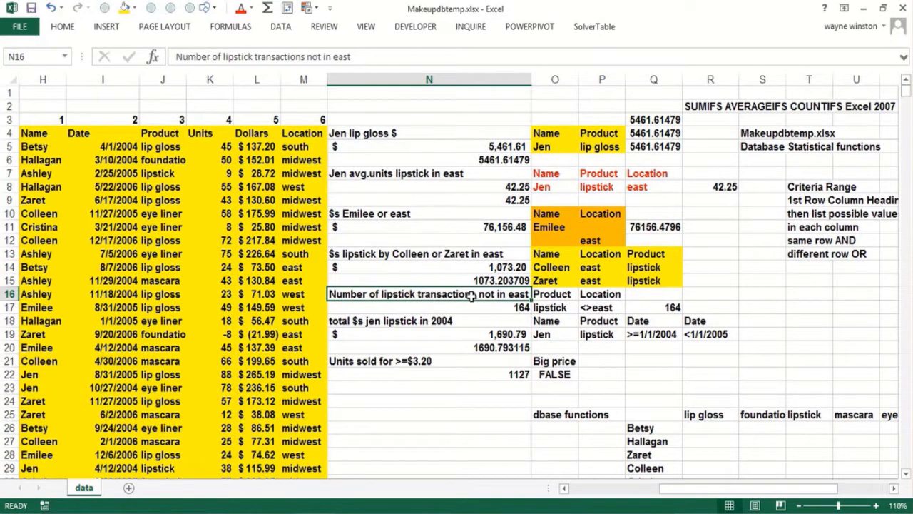
{"action": "left_click", "coordinate": [509, 309]}
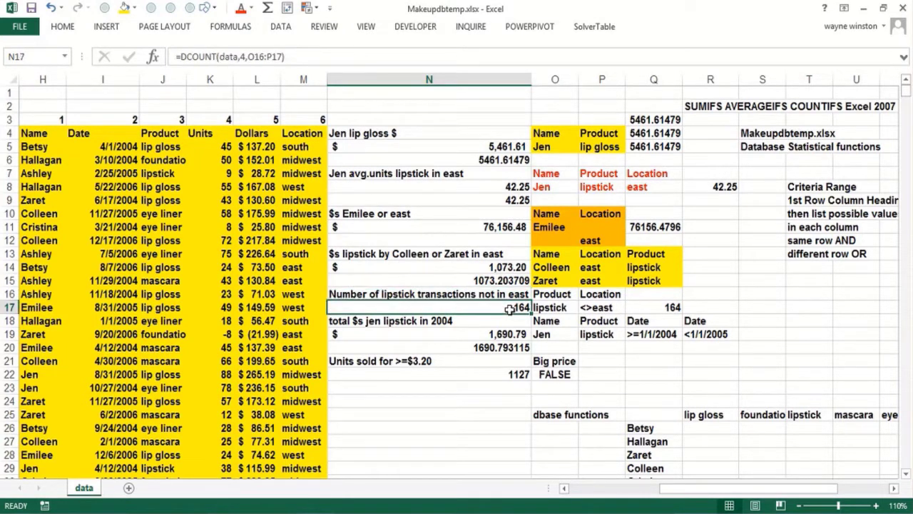
{"action": "left_click", "coordinate": [494, 294]}
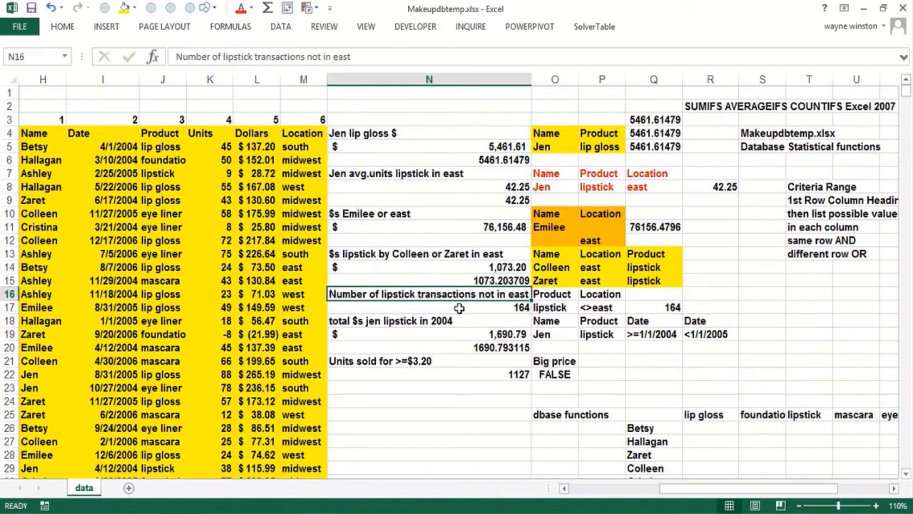
Color the text of the criteria range O16:P17 for the lipstick transactions not in east red
{"action": "left_click", "coordinate": [458, 307]}
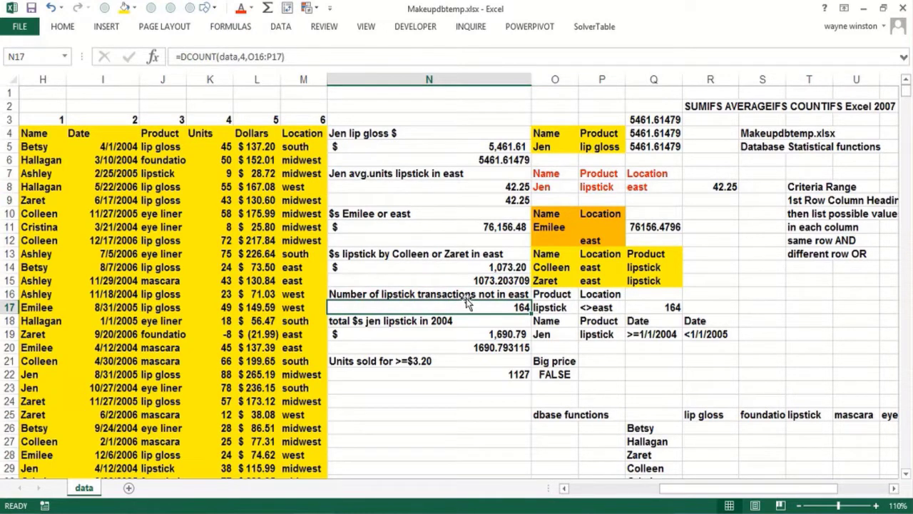
{"action": "left_click", "coordinate": [468, 293]}
{"action": "left_click", "coordinate": [540, 303]}
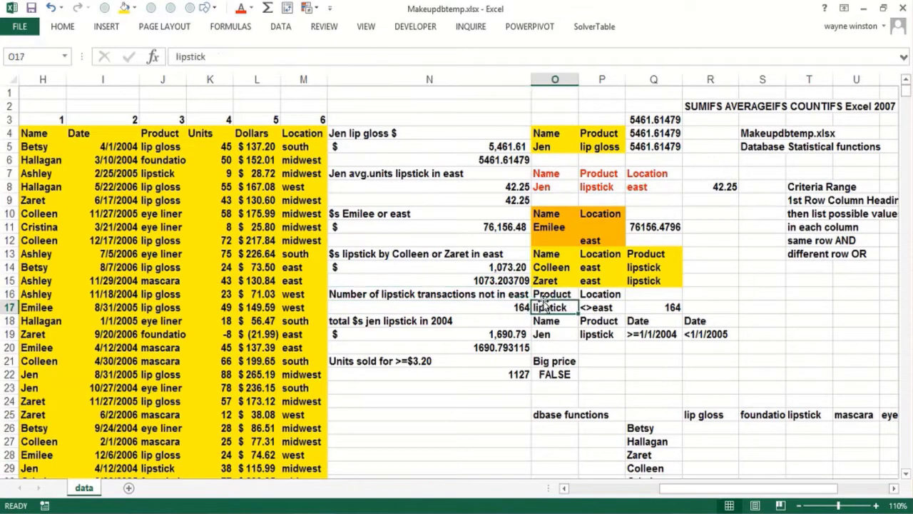
{"action": "left_click_drag", "start_coordinate": [556, 291], "coordinate": [589, 305]}
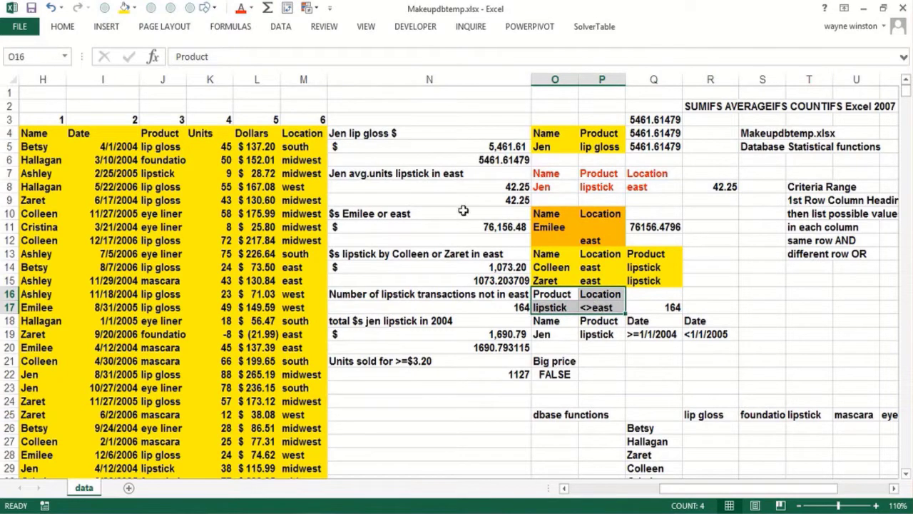
{"action": "left_click", "coordinate": [241, 9]}
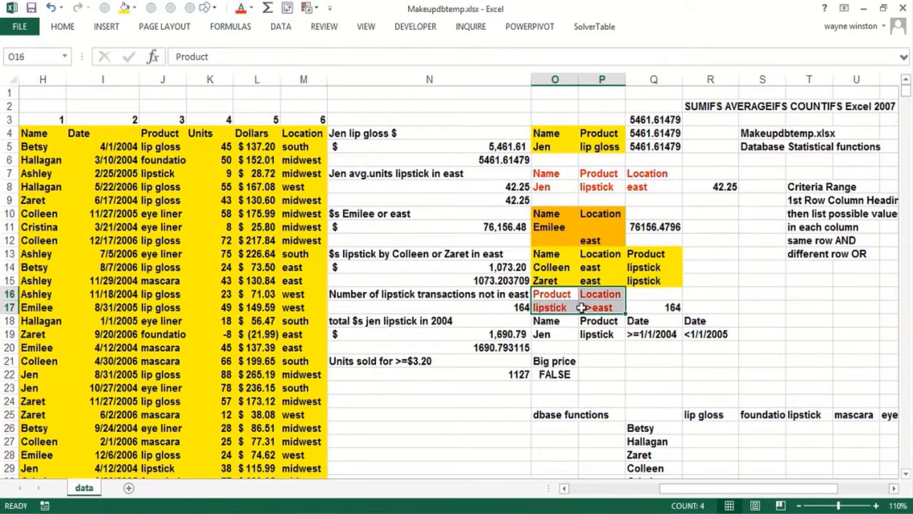
Compare the COUNTIFS formula in Q17 with the DCOUNT formula in N17
{"action": "left_click", "coordinate": [656, 307]}
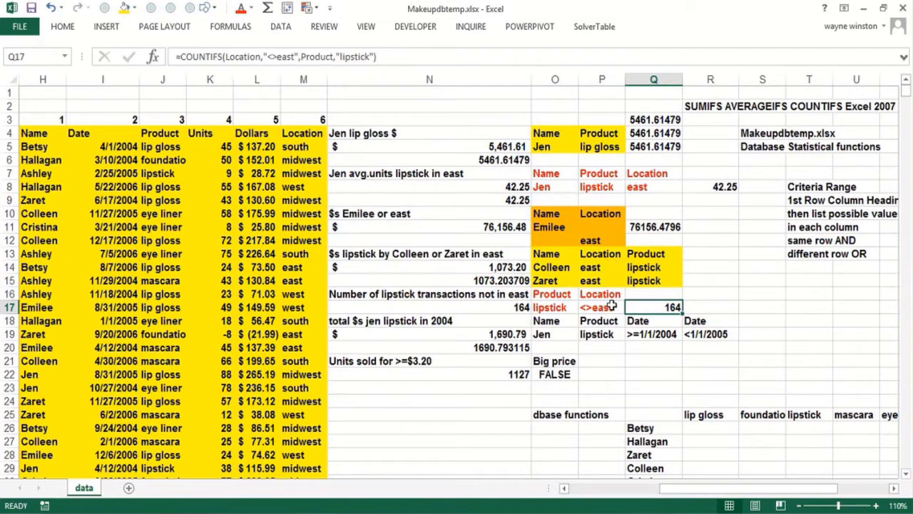
{"action": "left_click", "coordinate": [494, 305]}
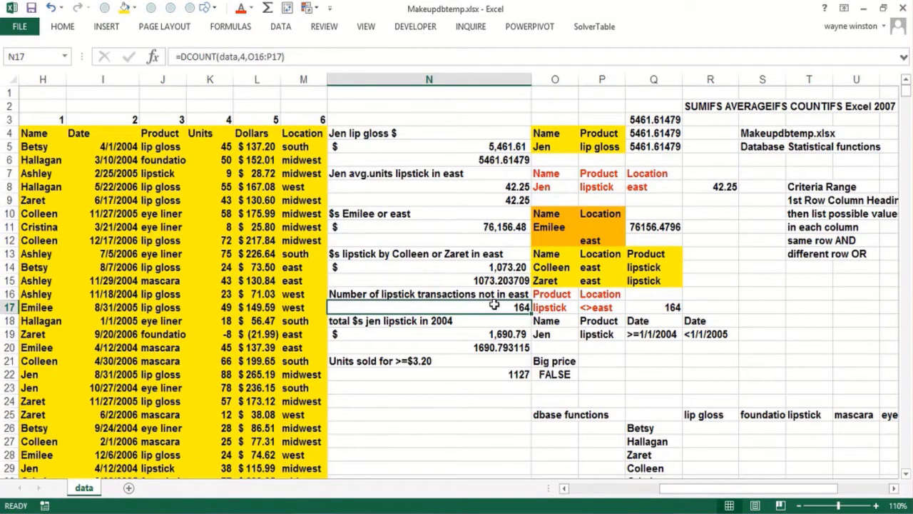
{"action": "left_click", "coordinate": [700, 307]}
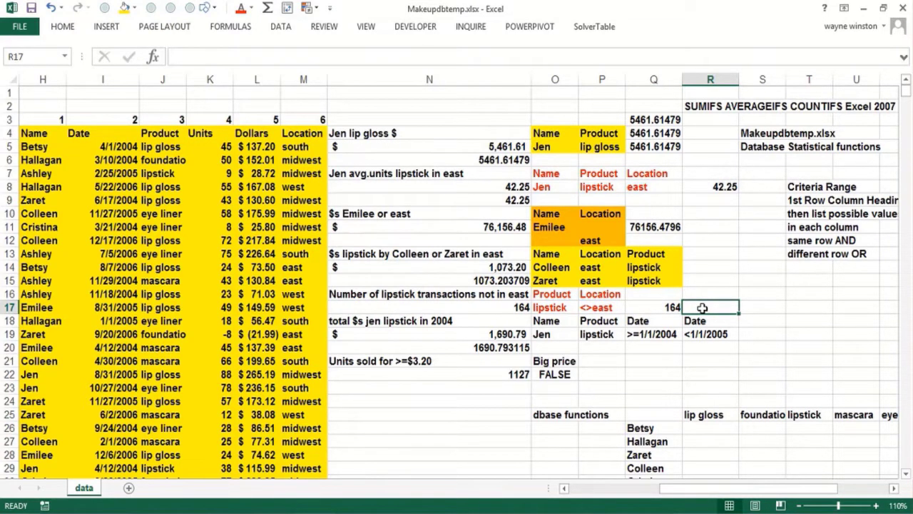
{"action": "left_click", "coordinate": [496, 305]}
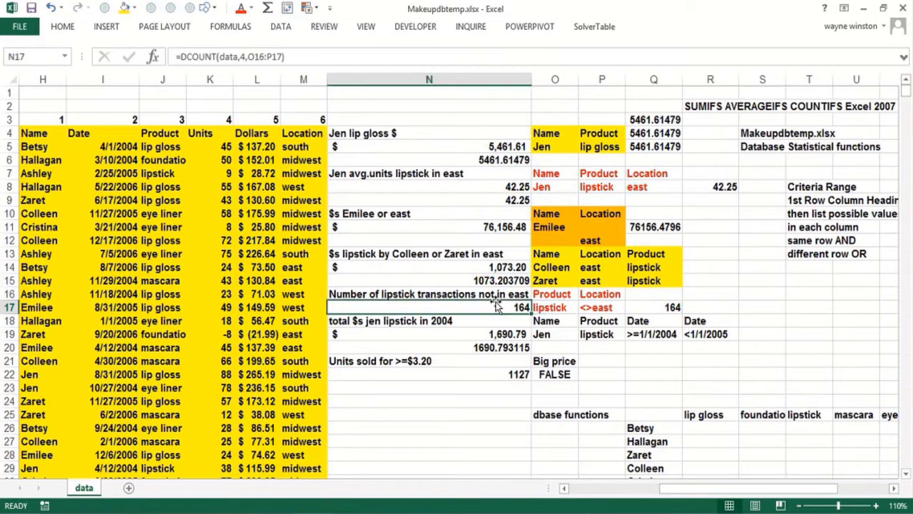
{"action": "left_click", "coordinate": [703, 312]}
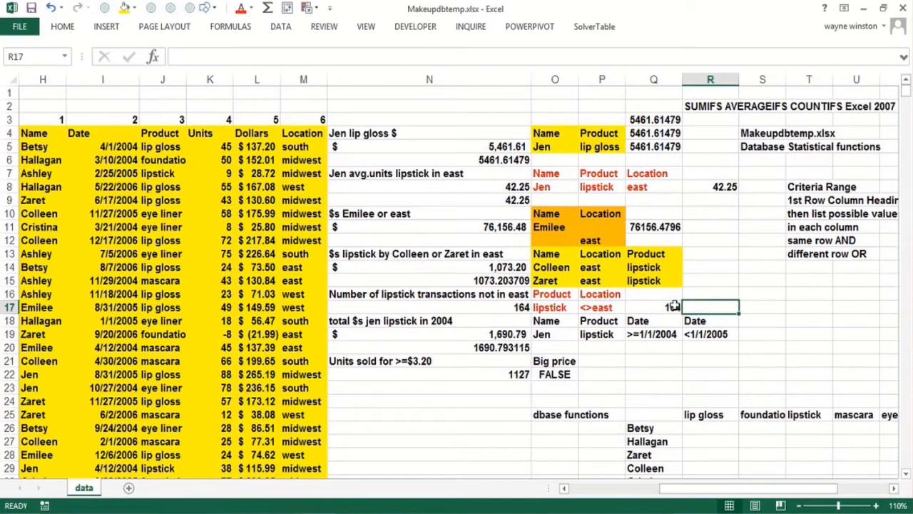
{"action": "left_click", "coordinate": [521, 306]}
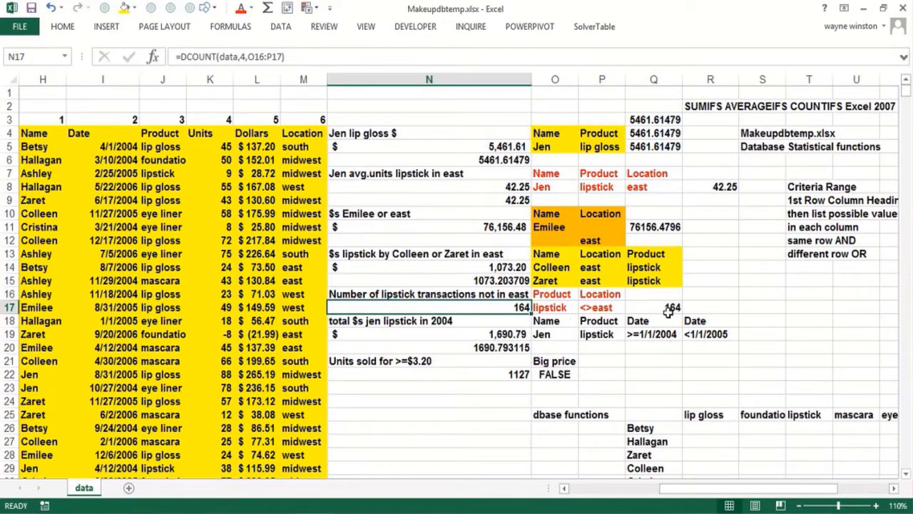
Enter a DCOUNT formula in R17 over data, with field number 4 and O16:P17 as criteria
{"action": "left_click", "coordinate": [699, 307]}
{"action": "type", "text": "="}
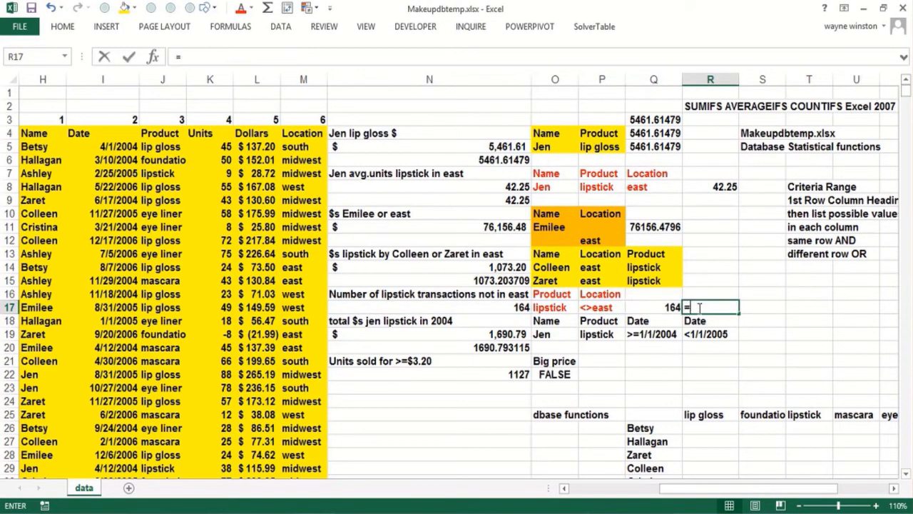
{"action": "type", "text": "dcount(data,"}
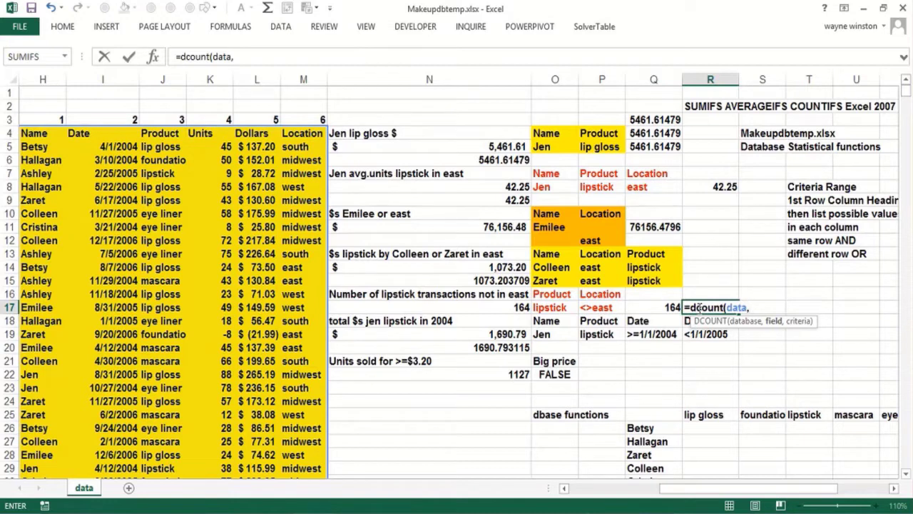
{"action": "type", "text": "4,"}
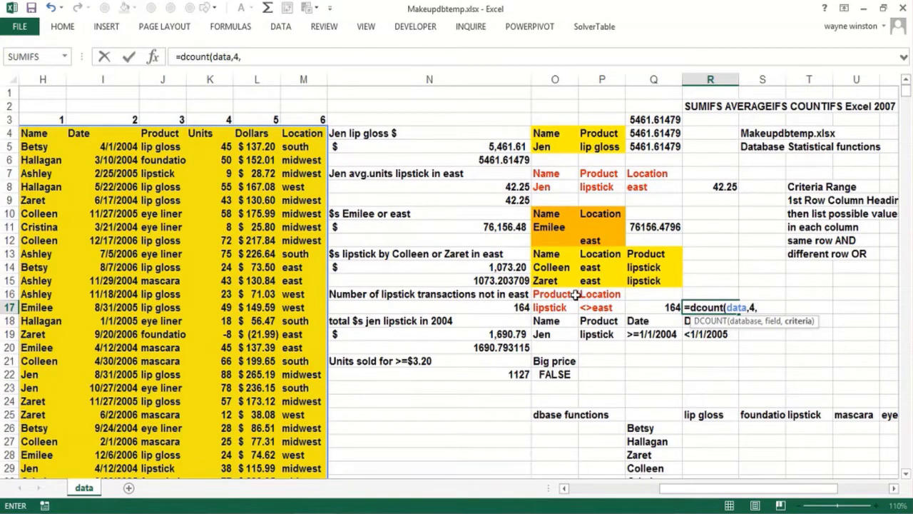
{"action": "left_click_drag", "start_coordinate": [575, 295], "coordinate": [593, 308]}
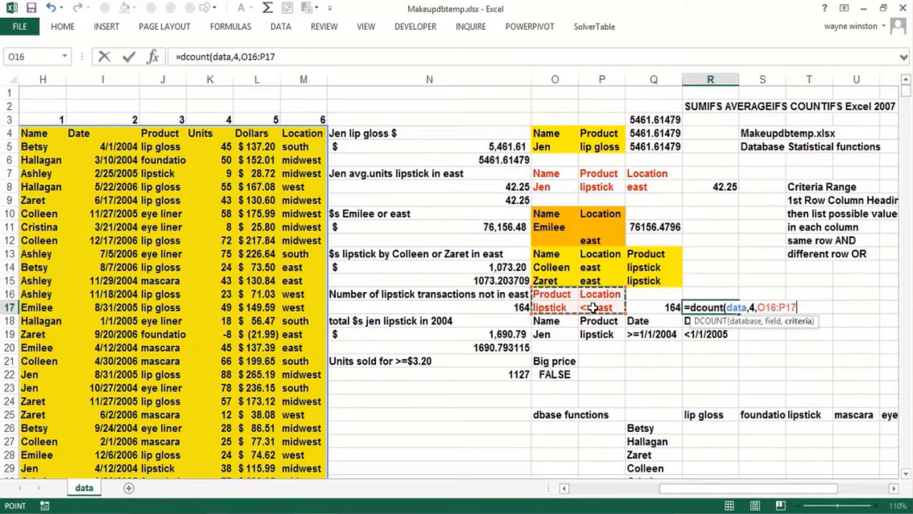
{"action": "type", "text": ")"}
{"action": "key", "text": "Return"}
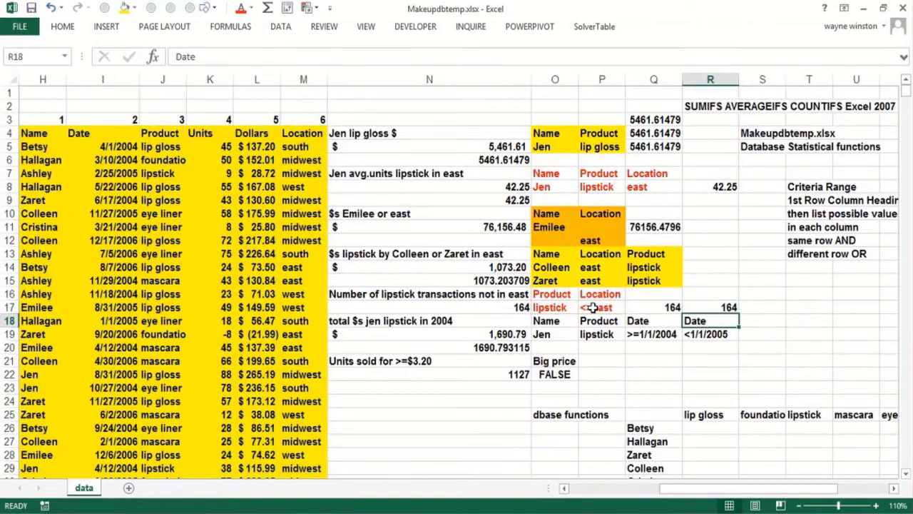
Enter a DCOUNT formula in S17 over data, with field number 6 and O16:P17 as criteria
{"action": "key", "text": "Up"}
{"action": "key", "text": "Right"}
{"action": "type", "text": "=d"}
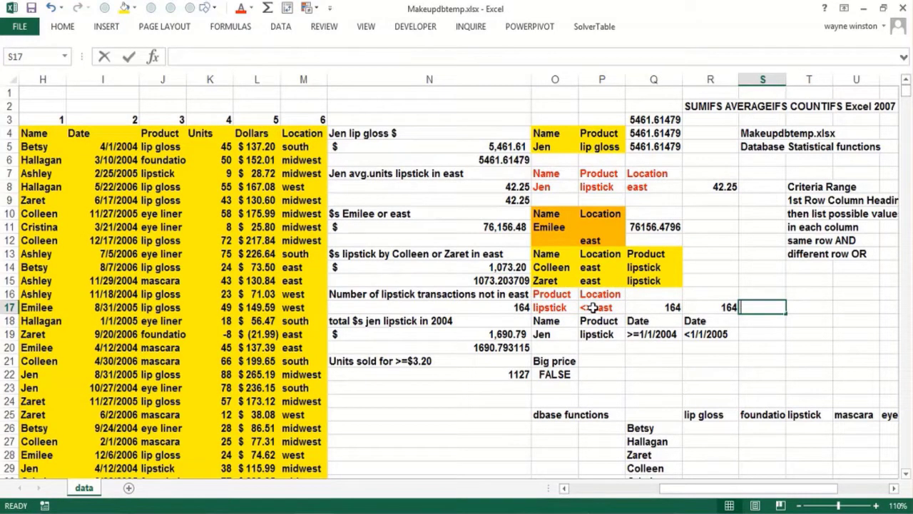
{"action": "type", "text": "count("}
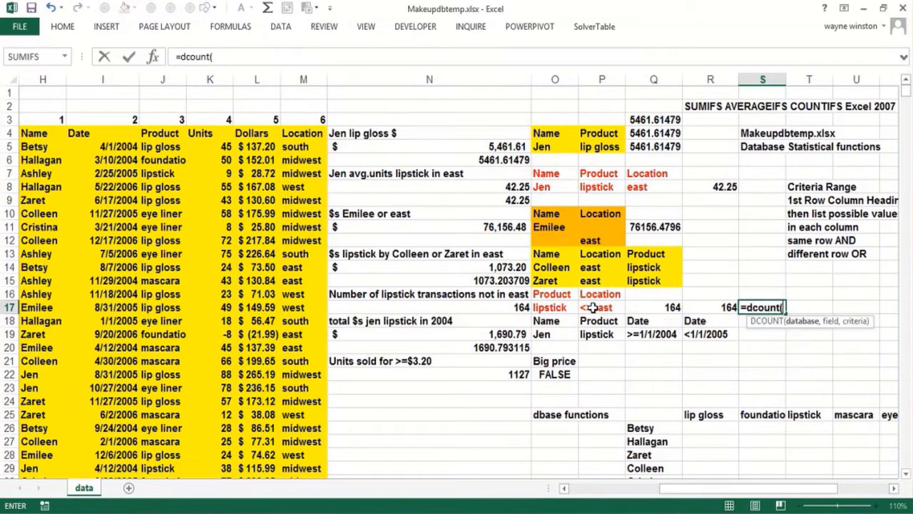
{"action": "type", "text": "data,"}
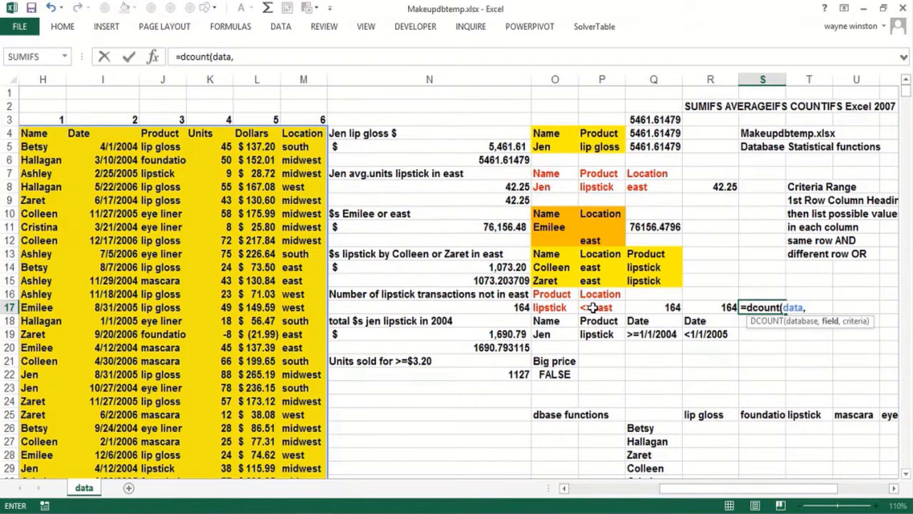
{"action": "type", "text": "6,"}
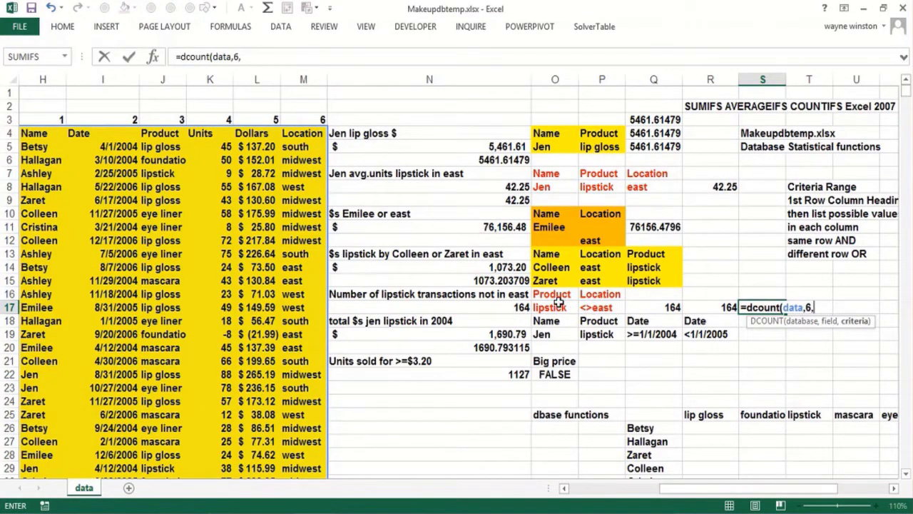
{"action": "left_click_drag", "start_coordinate": [558, 292], "coordinate": [606, 308]}
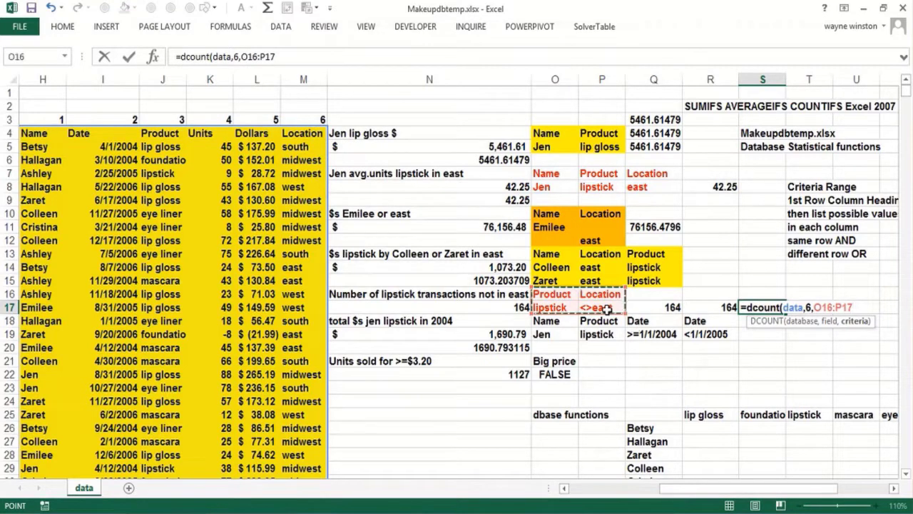
{"action": "key", "text": "Return"}
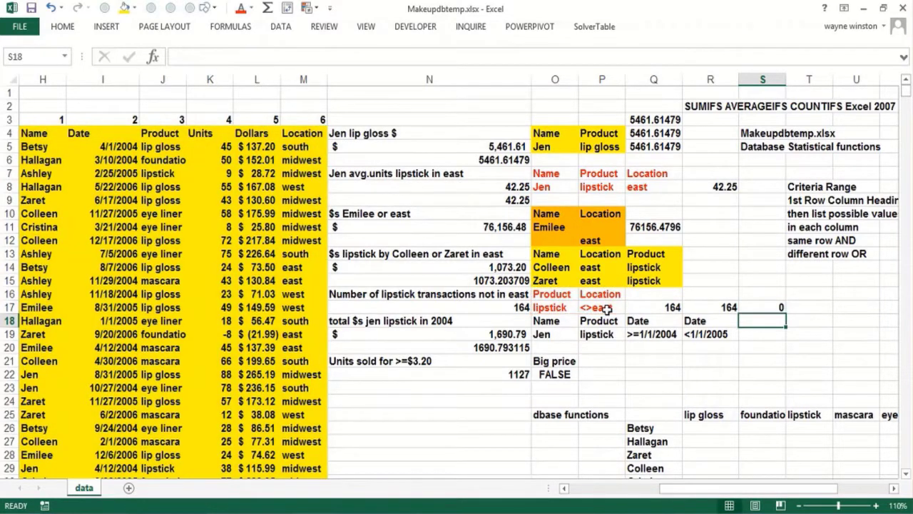
Change the function in the S17 formula to DCOUNTA, keeping its arguments
{"action": "key", "text": "Up"}
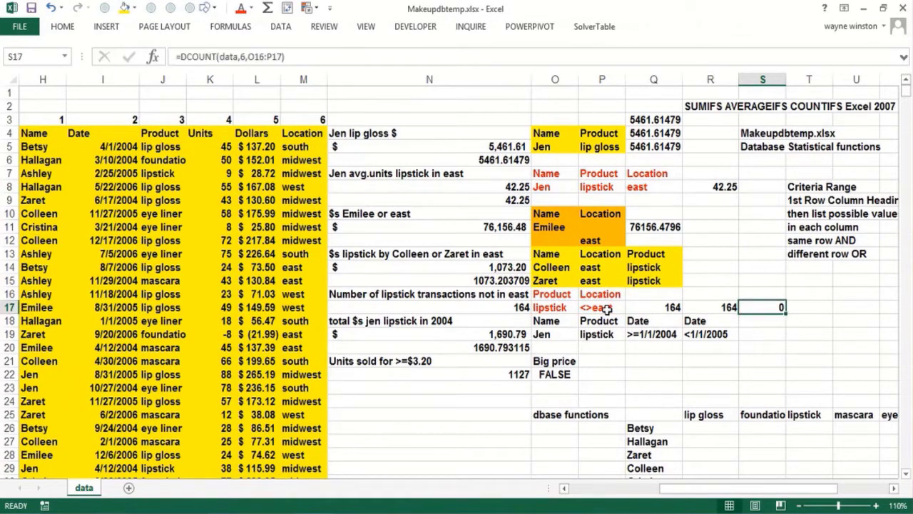
{"action": "left_click", "coordinate": [216, 57]}
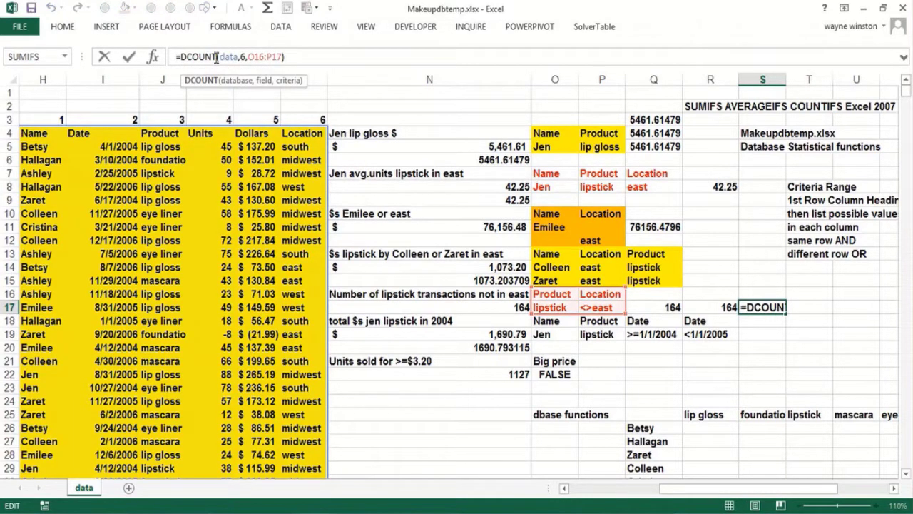
{"action": "type", "text": "a"}
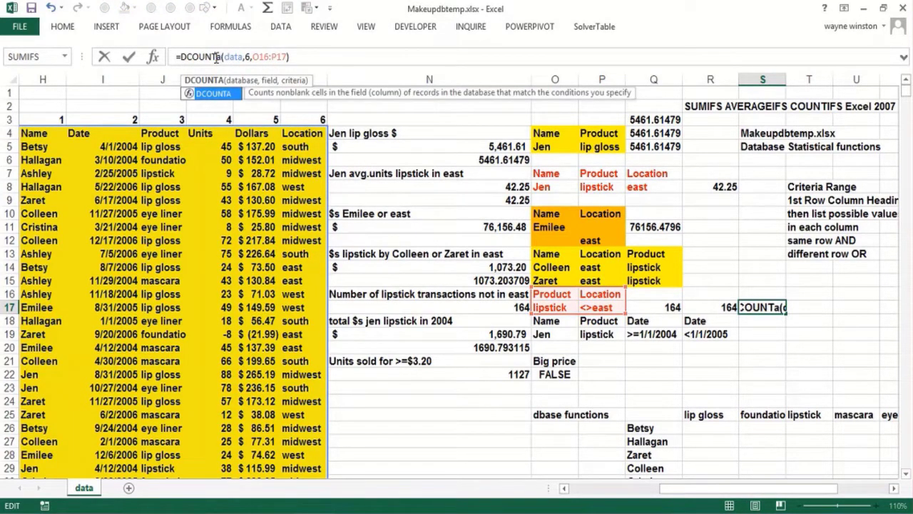
{"action": "key", "text": "Return"}
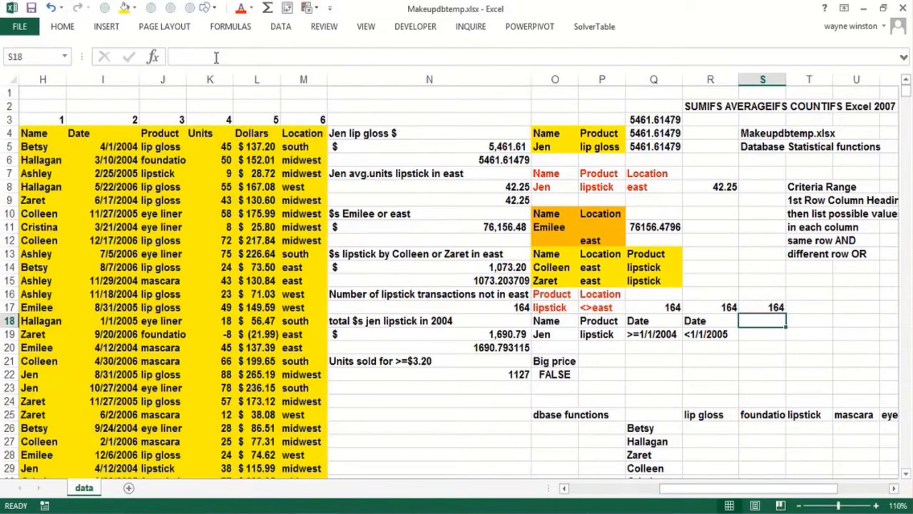
Fill the criteria range O18:R19 for the 2004 lipstick dollars question with light blue
{"action": "key", "text": "Return"}
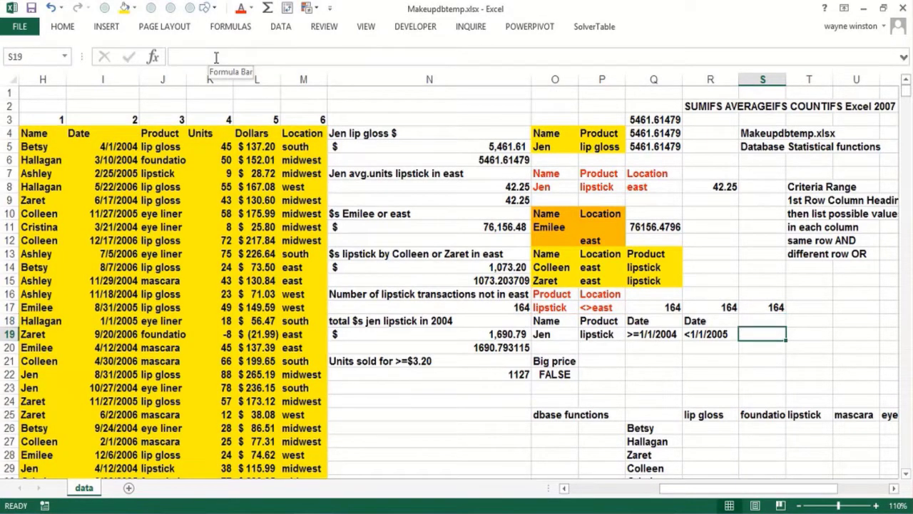
{"action": "key", "text": "Left"}
{"action": "key", "text": "Left"}
{"action": "key", "text": "Left"}
{"action": "key", "text": "Left"}
{"action": "key", "text": "Left"}
{"action": "key", "text": "Left"}
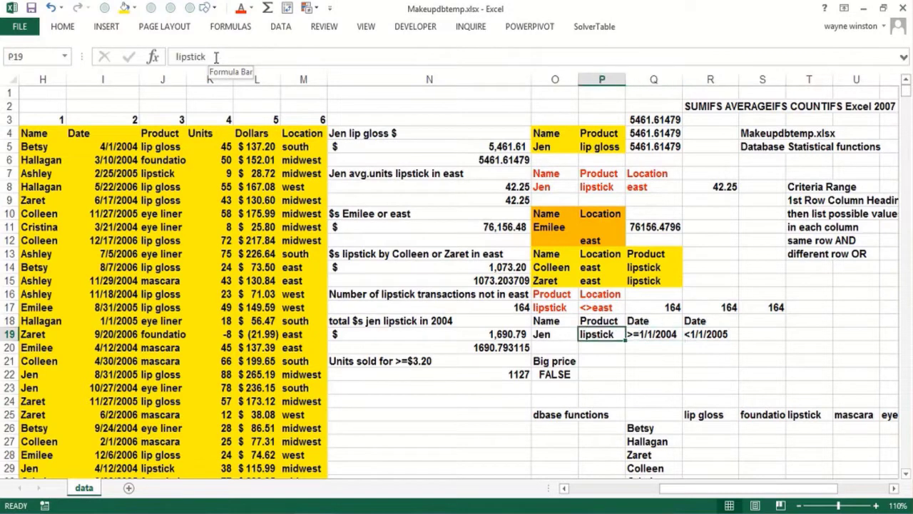
{"action": "key", "text": "Up"}
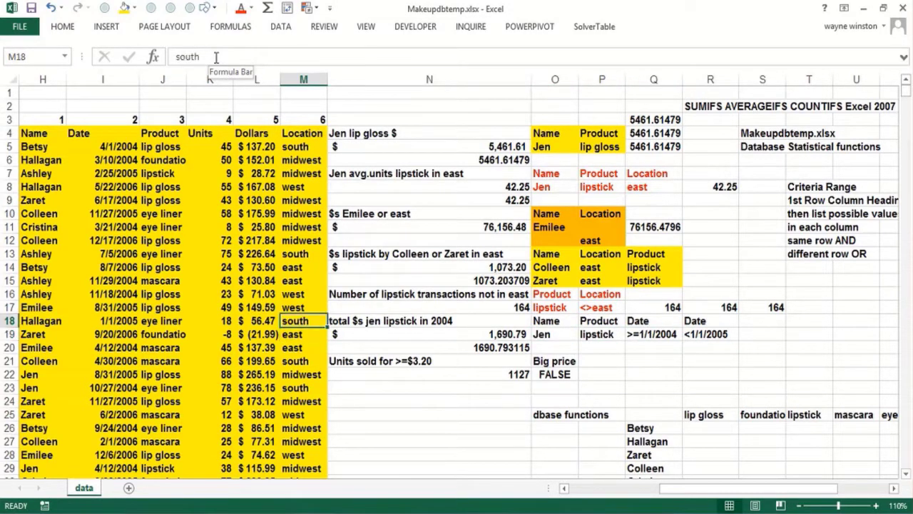
{"action": "key", "text": "Right"}
{"action": "key", "text": "Right"}
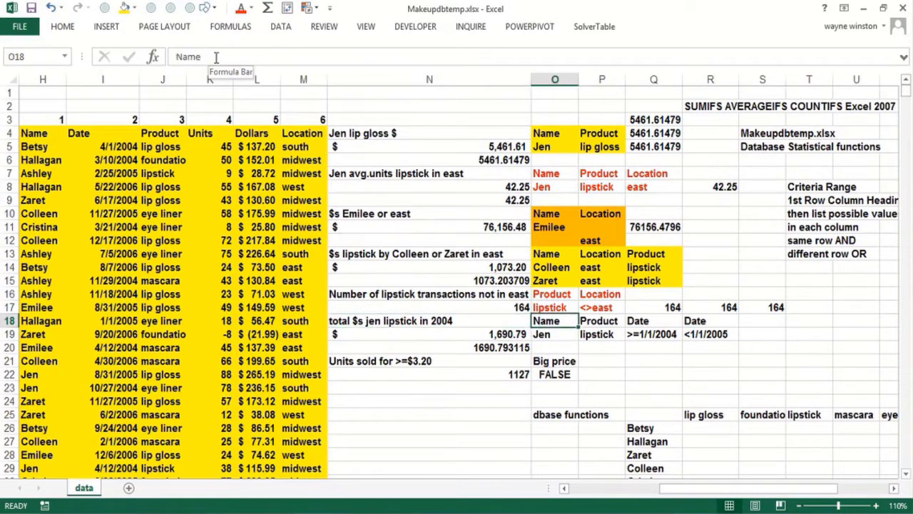
{"action": "key", "text": "shift+Right"}
{"action": "key", "text": "shift+Right"}
{"action": "key", "text": "shift+Right"}
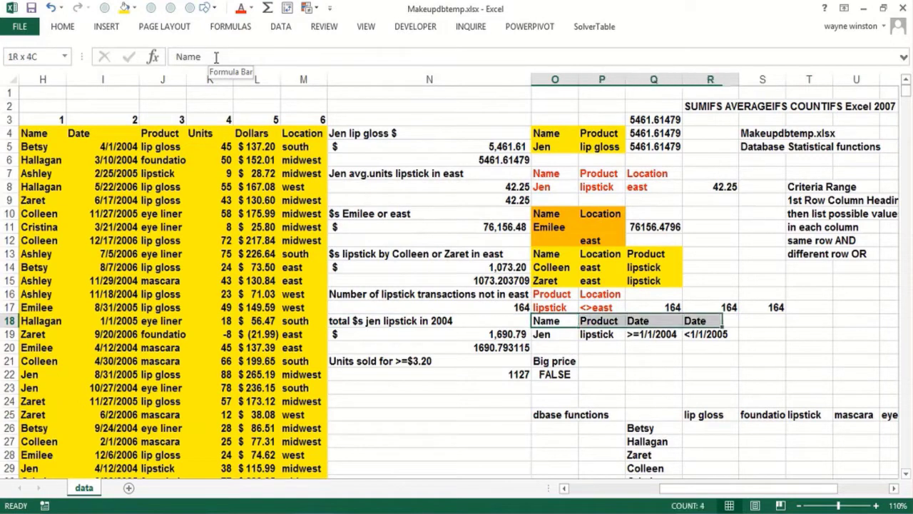
{"action": "key", "text": "shift+Down"}
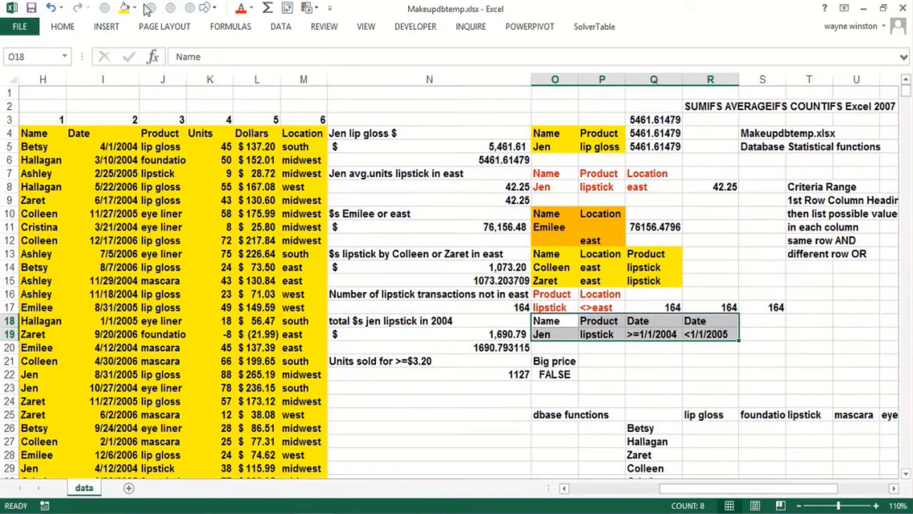
{"action": "left_click", "coordinate": [135, 12]}
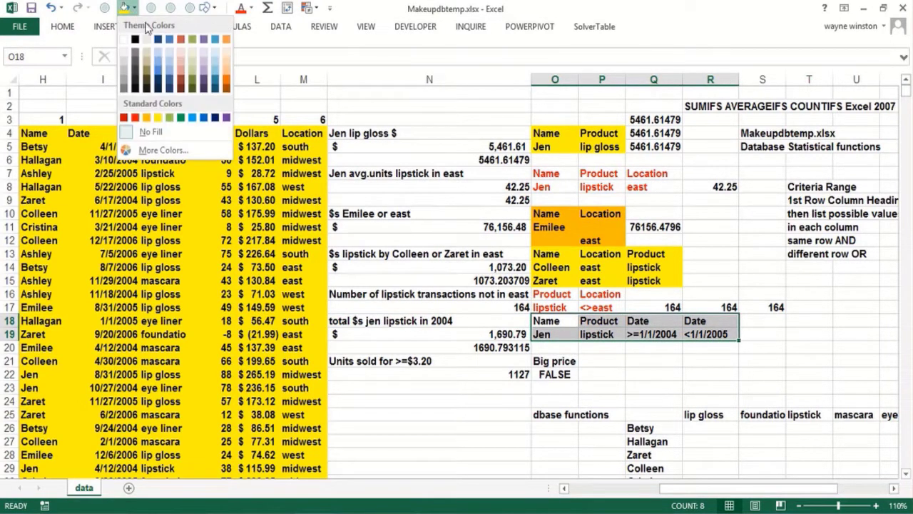
{"action": "left_click", "coordinate": [170, 55]}
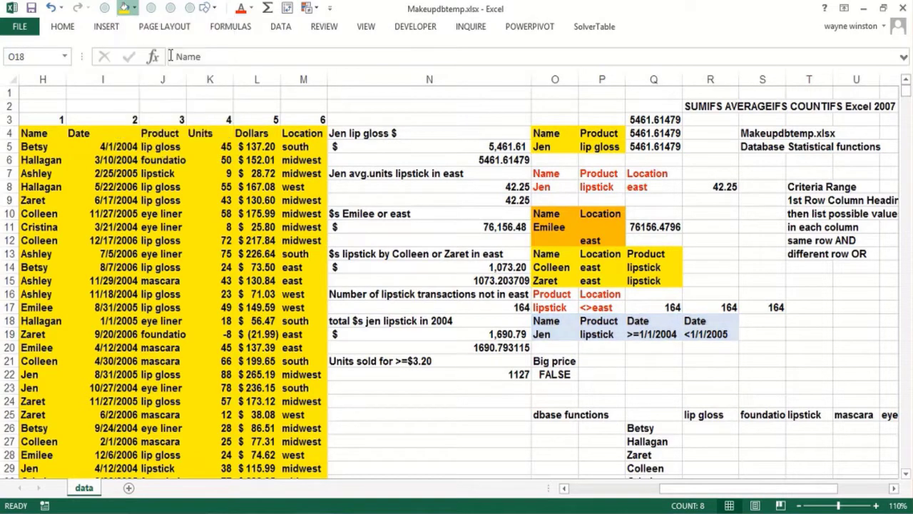
Examine the name, product and two date criteria in O19:R19 for the 2004 lipstick dollars question
{"action": "left_click", "coordinate": [560, 348]}
{"action": "left_click", "coordinate": [602, 356]}
{"action": "left_click", "coordinate": [647, 347]}
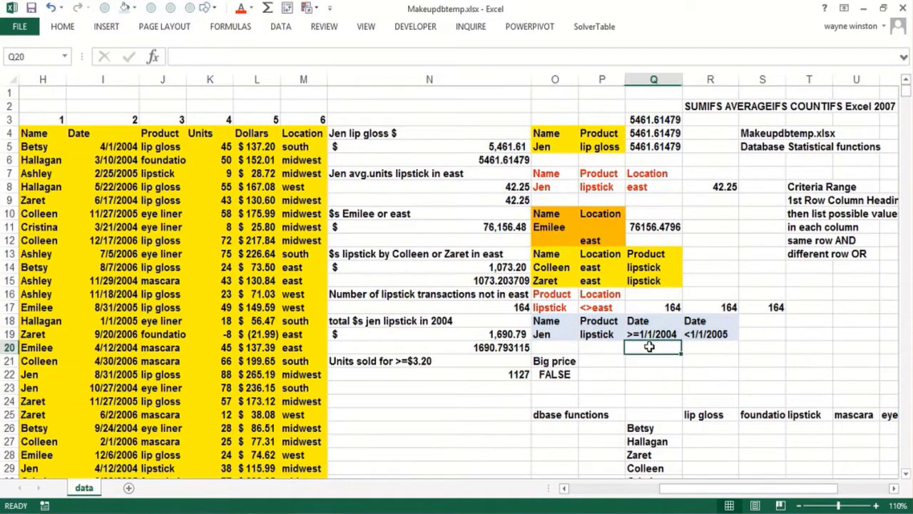
{"action": "left_click", "coordinate": [651, 336]}
{"action": "left_click", "coordinate": [696, 348]}
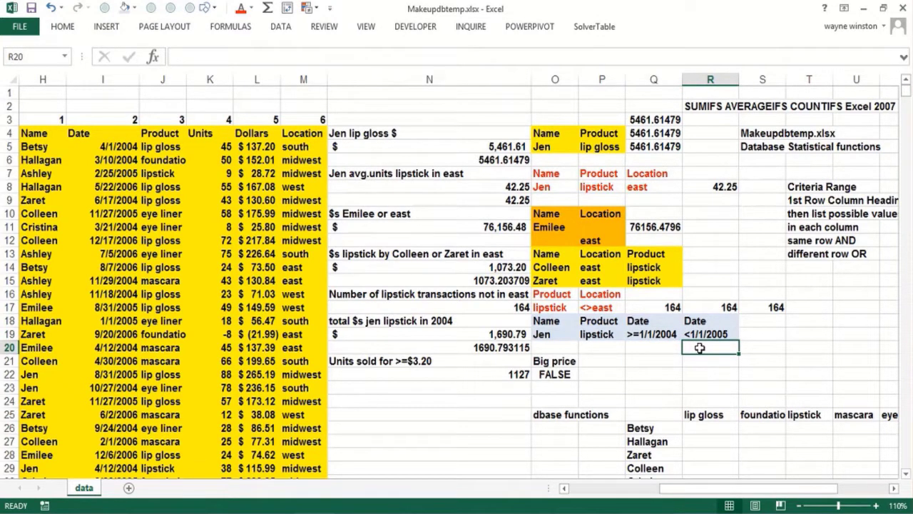
Check the DSUM formula in N19 that uses O18:R19 as its criteria
{"action": "left_click", "coordinate": [503, 333]}
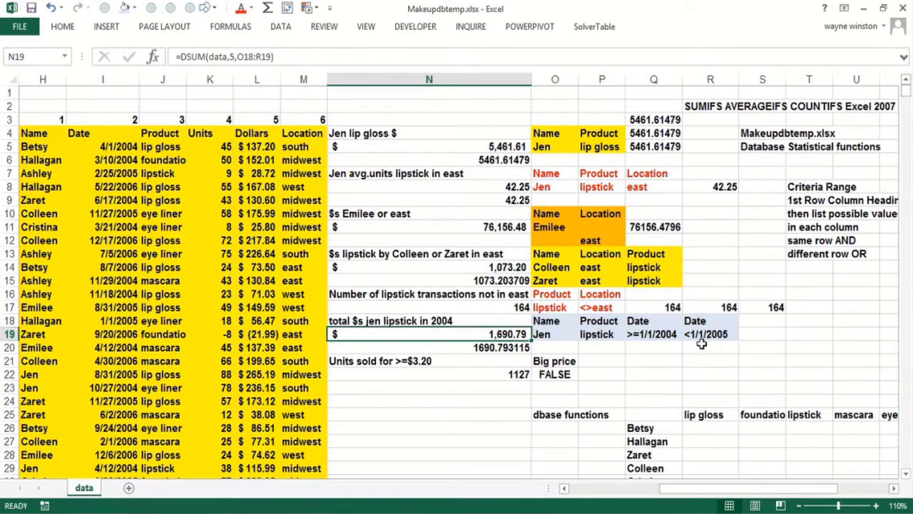
{"action": "left_click", "coordinate": [665, 372]}
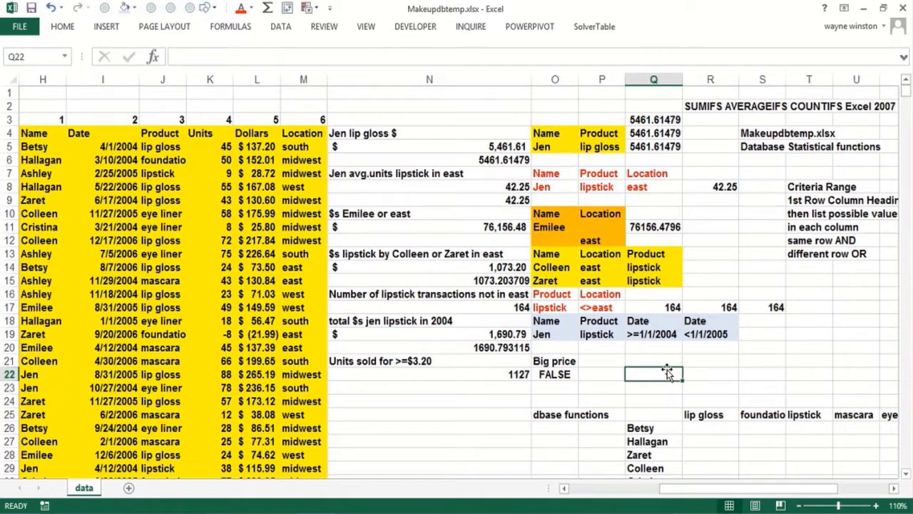
Examine the product headings in row 25 and the salesperson names in column Q of the dbase functions grid
{"action": "key", "text": "Right"}
{"action": "key", "text": "Right"}
{"action": "key", "text": "Right"}
{"action": "key", "text": "Right"}
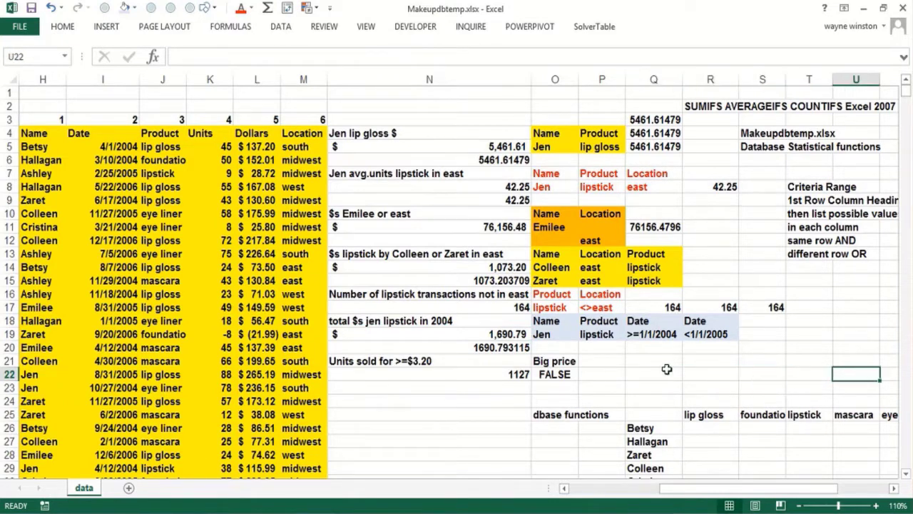
{"action": "key", "text": "Right"}
{"action": "key", "text": "Right"}
{"action": "key", "text": "Right"}
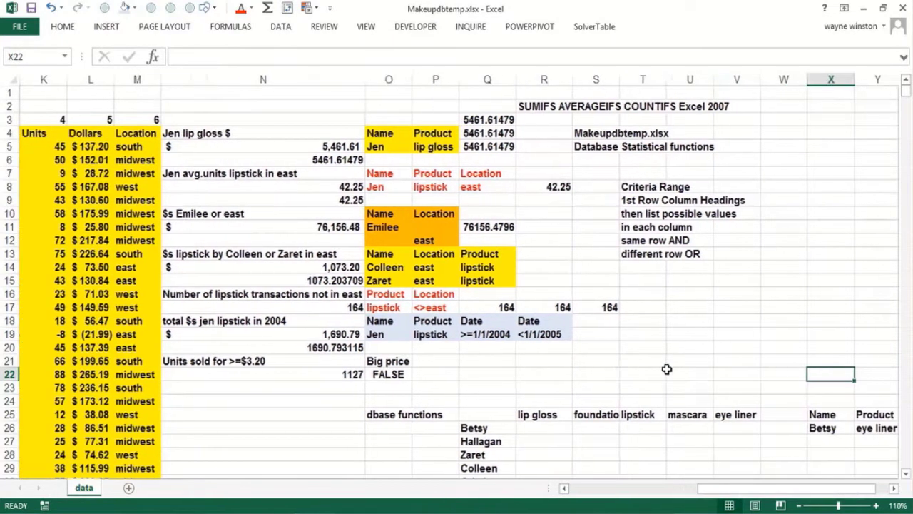
{"action": "key", "text": "Right"}
{"action": "key", "text": "Down"}
{"action": "key", "text": "Left"}
{"action": "key", "text": "Left"}
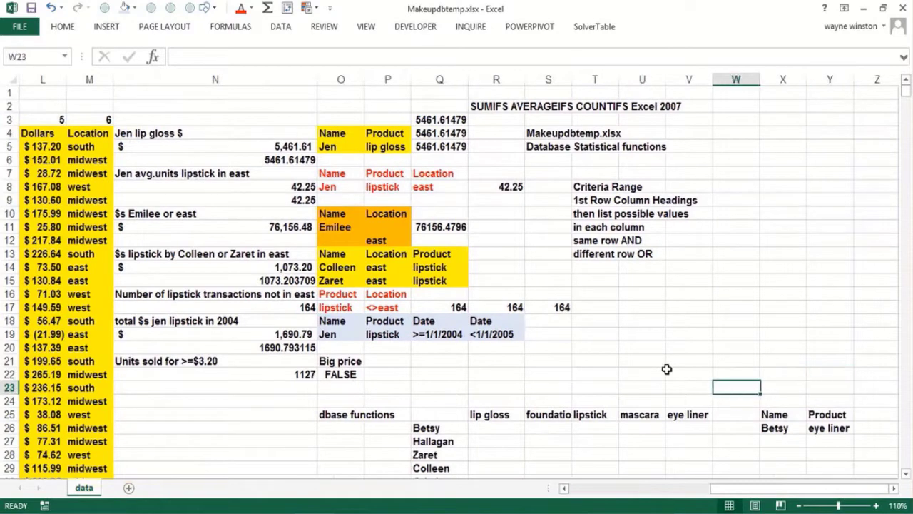
{"action": "key", "text": "Left"}
{"action": "key", "text": "Left"}
{"action": "key", "text": "Left"}
{"action": "key", "text": "Left"}
{"action": "key", "text": "Left"}
{"action": "key", "text": "Down"}
{"action": "key", "text": "Down"}
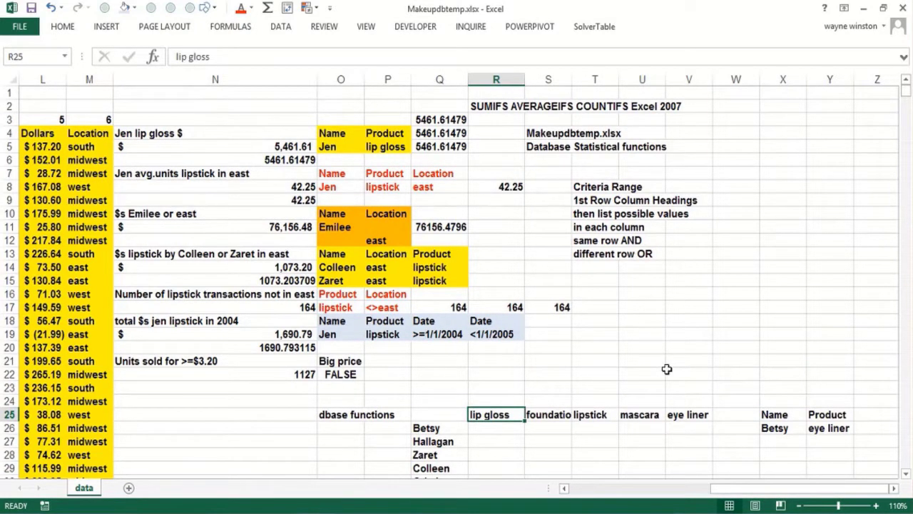
{"action": "key", "text": "Left"}
{"action": "key", "text": "Down"}
{"action": "key", "text": "Right"}
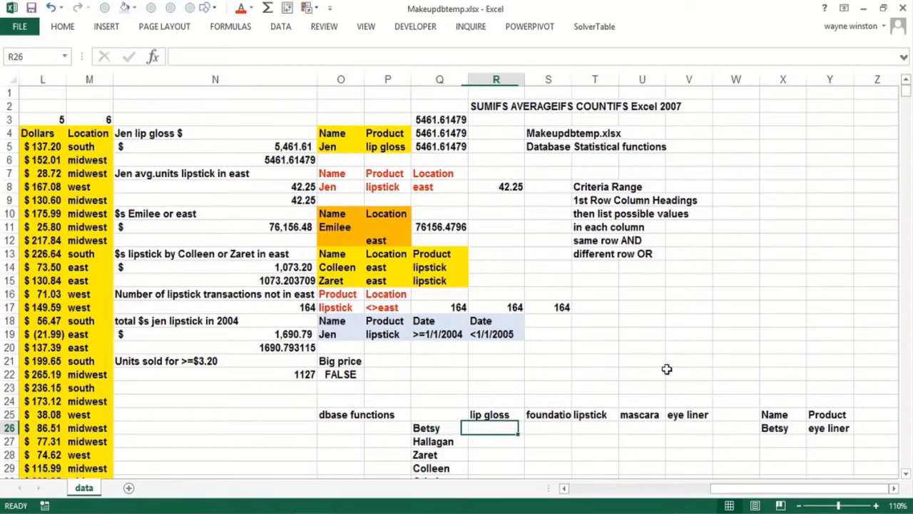
Compare the empty cells of grid row 26 with the Name and Product criteria in X25:Y26
{"action": "key", "text": "Right"}
{"action": "key", "text": "Right"}
{"action": "key", "text": "Right"}
{"action": "key", "text": "Right"}
{"action": "key", "text": "Right"}
{"action": "key", "text": "Right"}
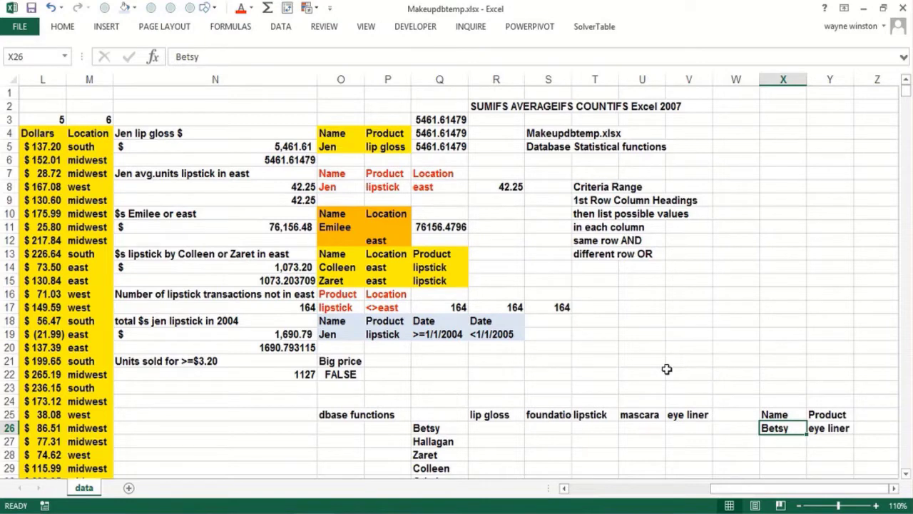
{"action": "key", "text": "Left"}
{"action": "key", "text": "Left"}
{"action": "key", "text": "Left"}
{"action": "key", "text": "Left"}
{"action": "key", "text": "Left"}
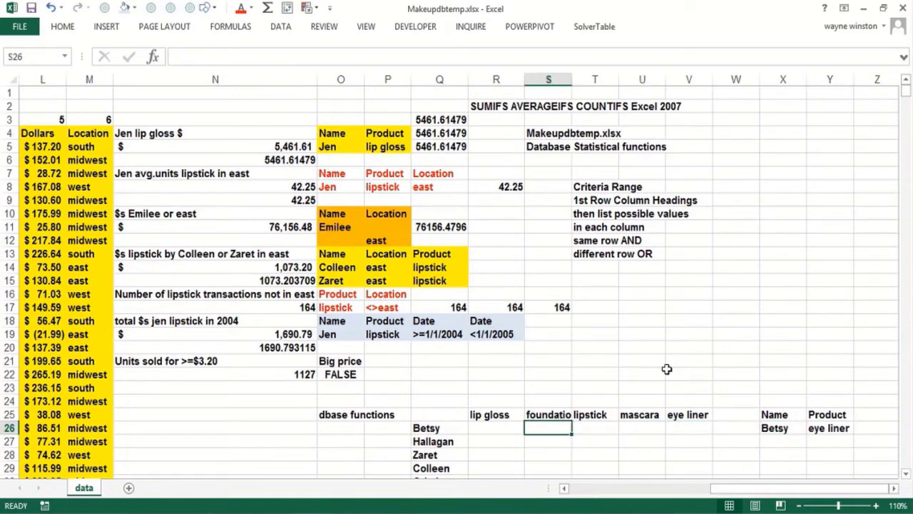
Fill cell V26, under the eye liner heading, with yellow
{"action": "key", "text": "Right"}
{"action": "key", "text": "Right"}
{"action": "key", "text": "Right"}
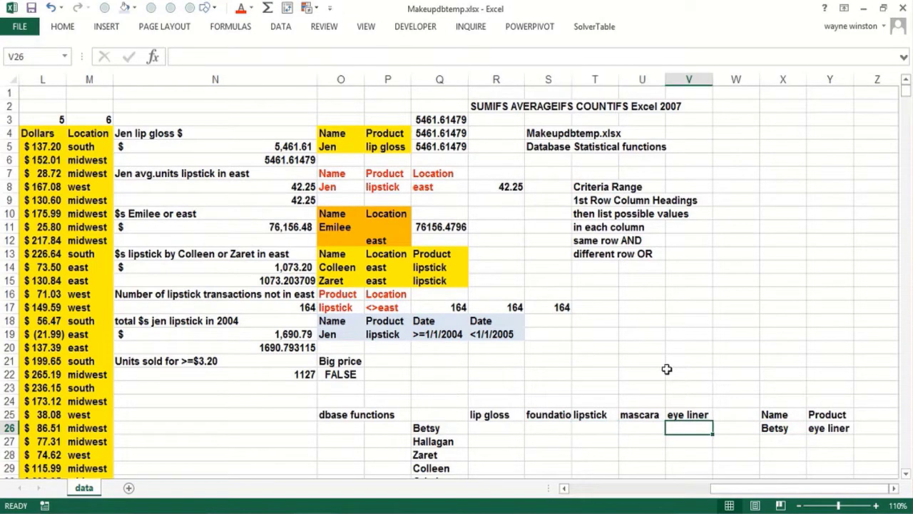
{"action": "left_click", "coordinate": [133, 8]}
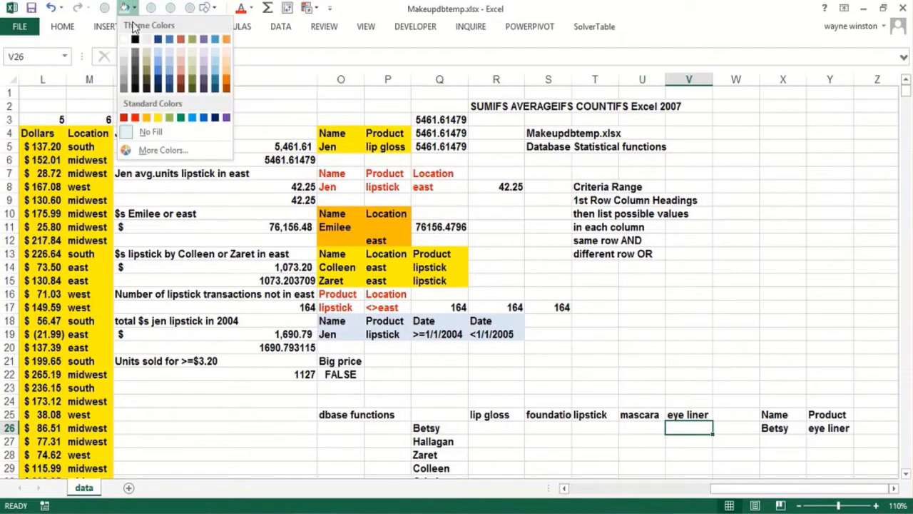
{"action": "left_click", "coordinate": [169, 117]}
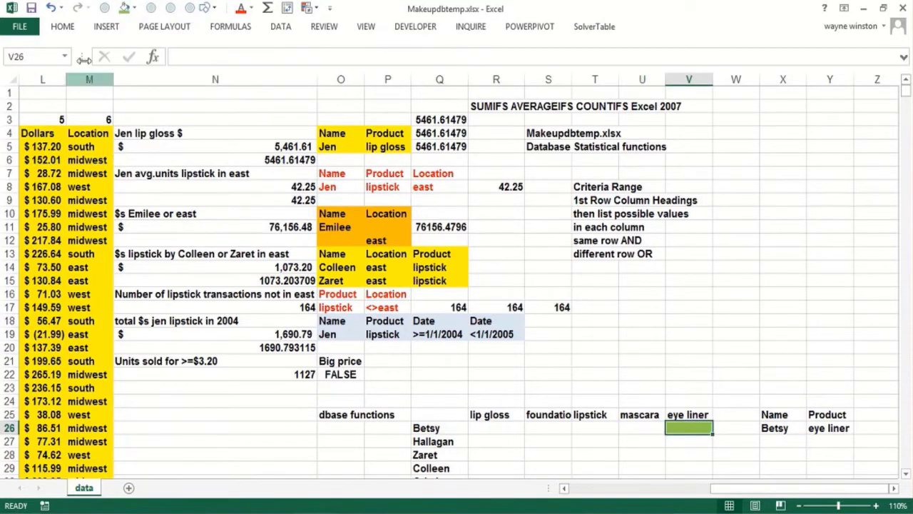
{"action": "left_click", "coordinate": [134, 8]}
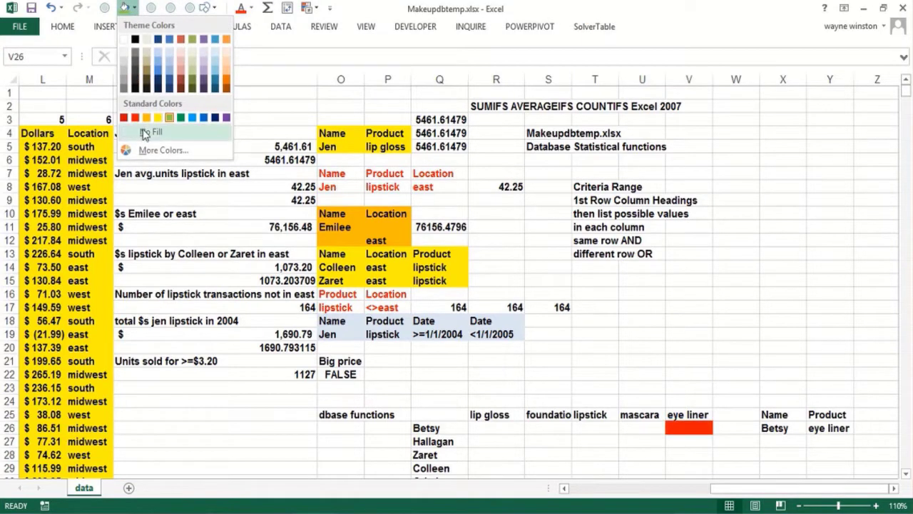
{"action": "left_click", "coordinate": [157, 117]}
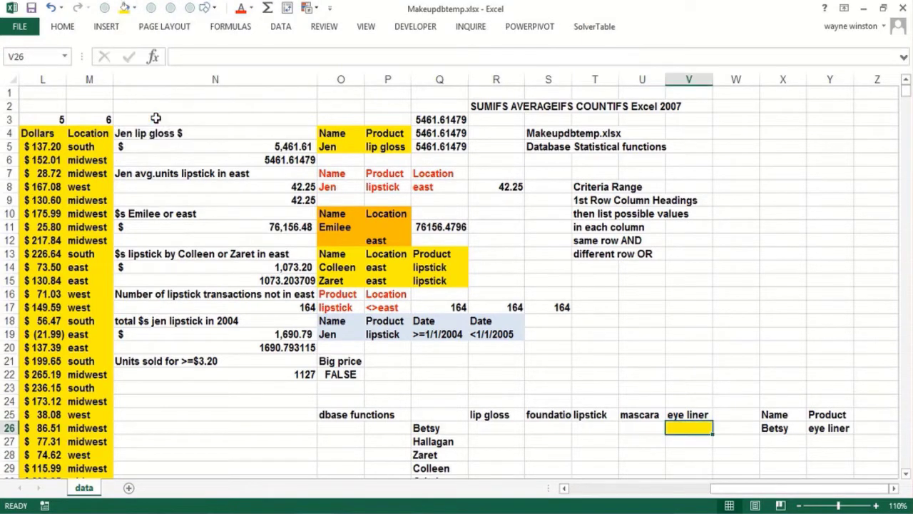
Colour the text of the Name and Product criteria range X25:Y26 red
{"action": "left_click", "coordinate": [432, 416]}
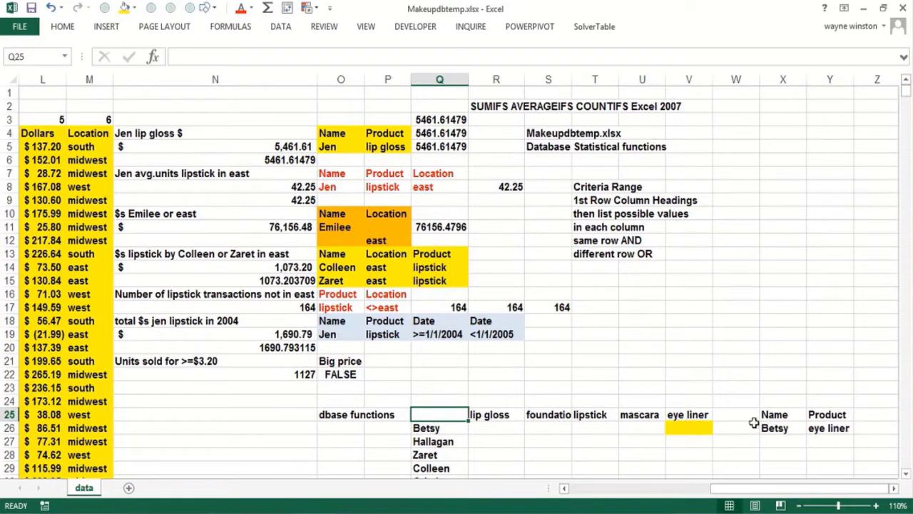
{"action": "left_click_drag", "start_coordinate": [774, 417], "coordinate": [834, 428]}
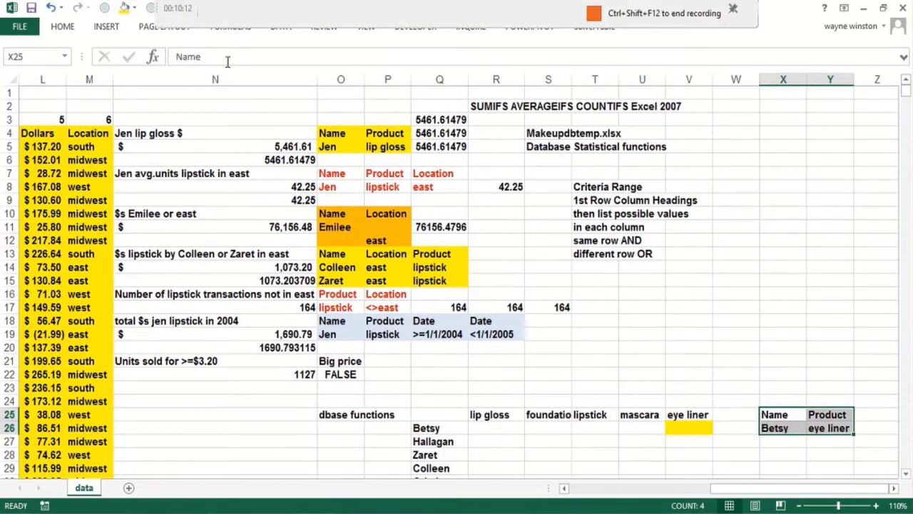
{"action": "left_click", "coordinate": [241, 8]}
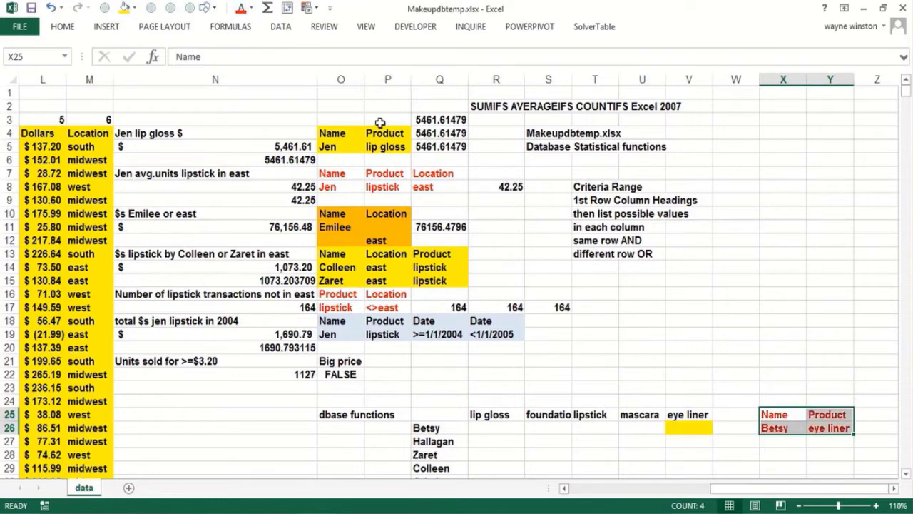
{"action": "left_click", "coordinate": [686, 359]}
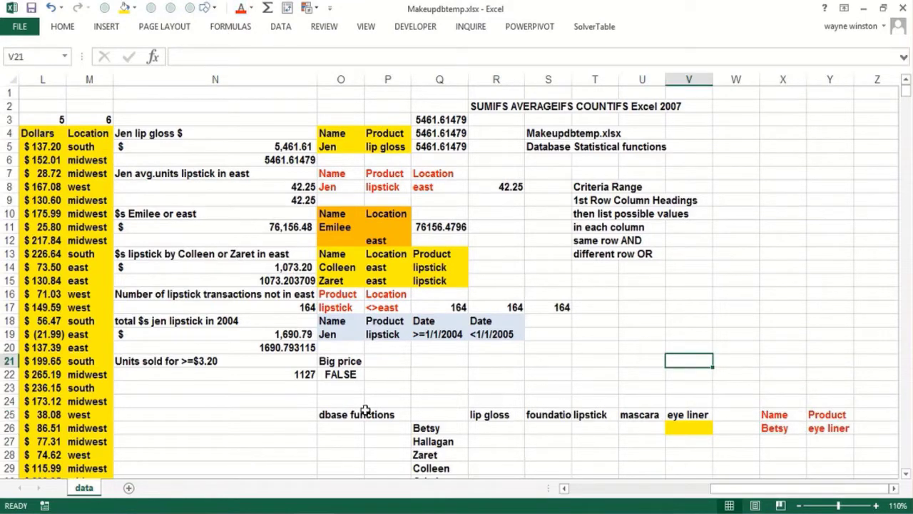
Enter =DSUM(data,5,X25:Y26) in Q25, the corner cell of the names-by-products grid
{"action": "left_click", "coordinate": [423, 419]}
{"action": "type", "text": "="}
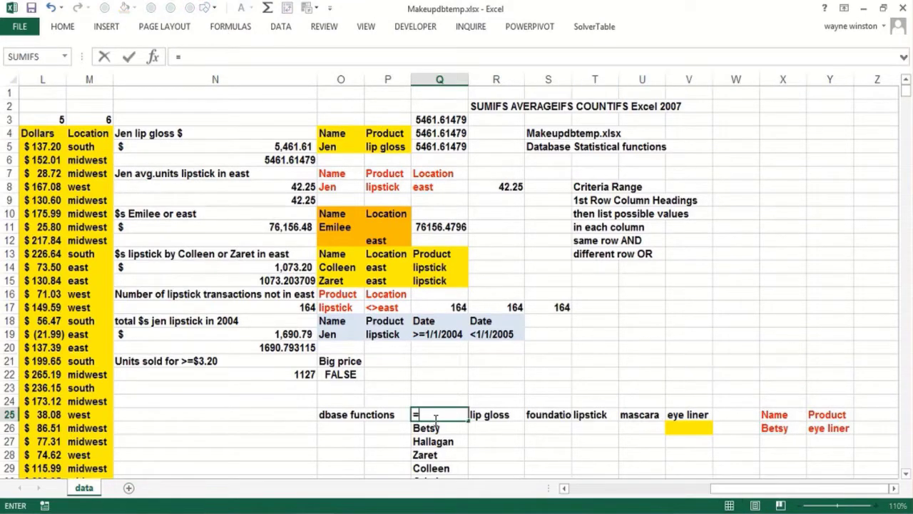
{"action": "type", "text": "dsum(da"}
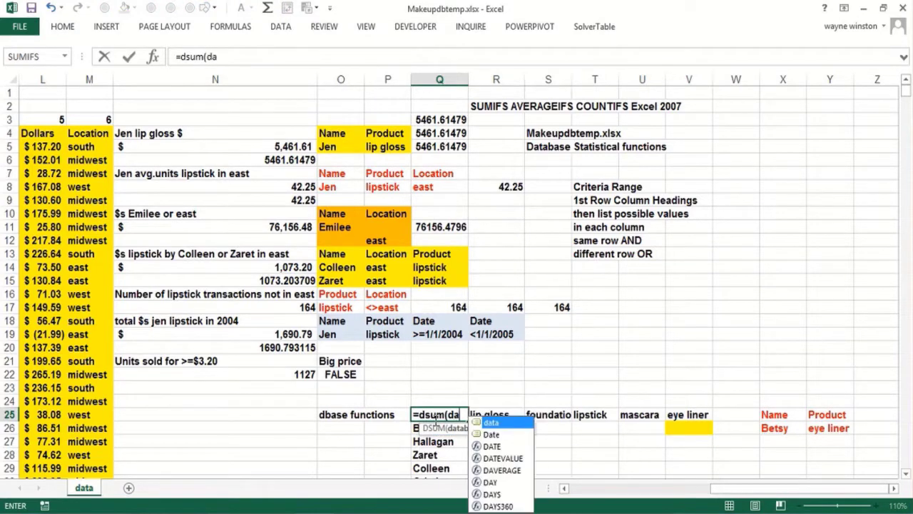
{"action": "type", "text": "ta,5"}
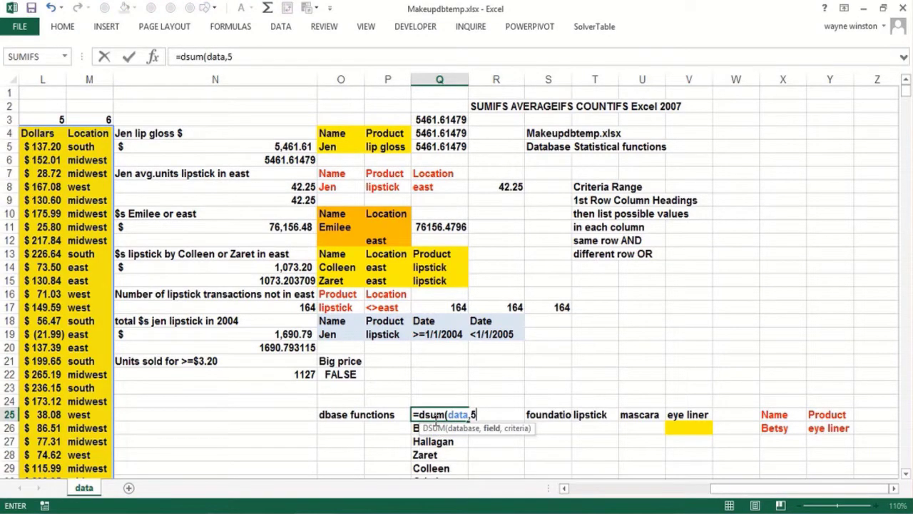
{"action": "type", "text": ","}
{"action": "left_click_drag", "start_coordinate": [773, 417], "coordinate": [840, 427]}
{"action": "type", "text": ")"}
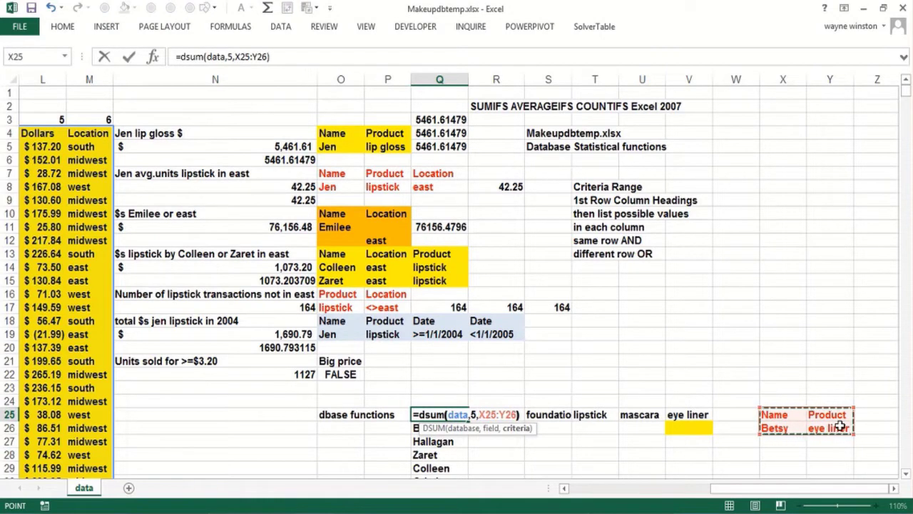
{"action": "key", "text": "Return"}
{"action": "key", "text": "Up"}
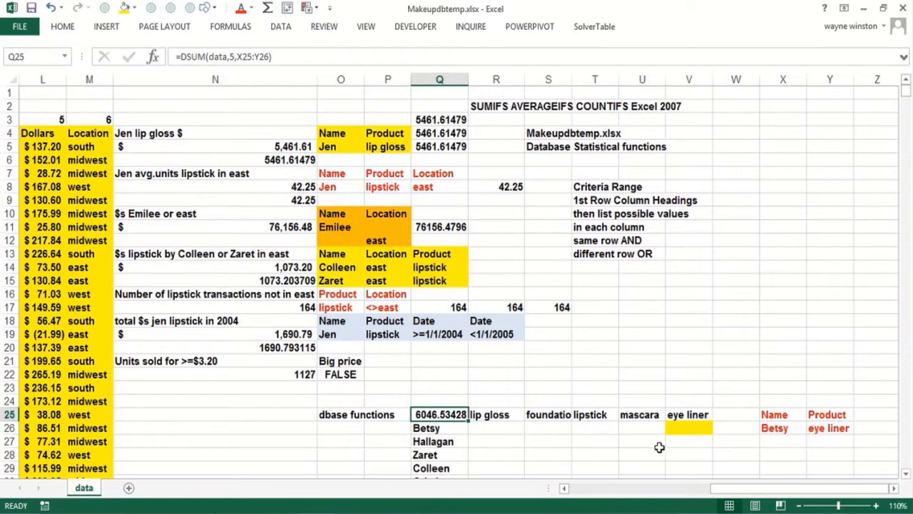
Enter the note "row input cell:Y26" in V22 above the grid
{"action": "left_click", "coordinate": [682, 377]}
{"action": "type", "text": "row"}
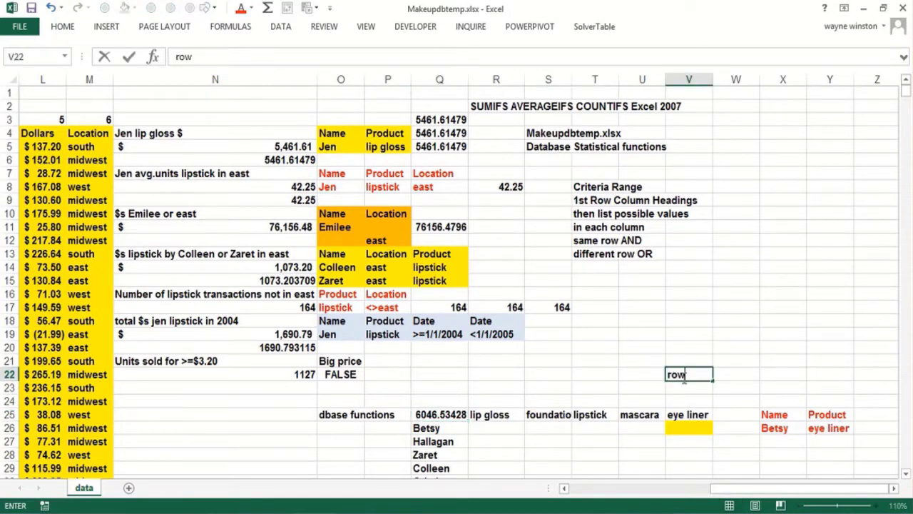
{"action": "type", "text": " input cewll"}
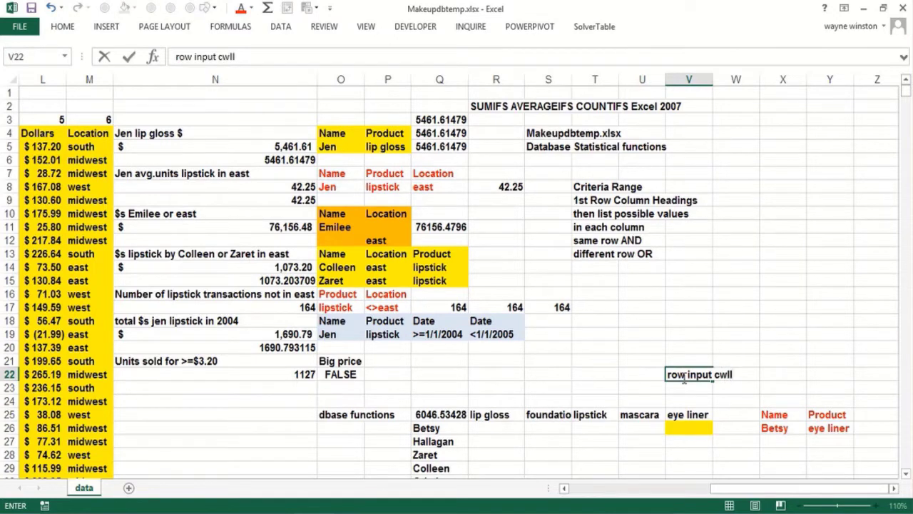
{"action": "type", "text": "ell:"}
{"action": "left_click", "coordinate": [827, 433]}
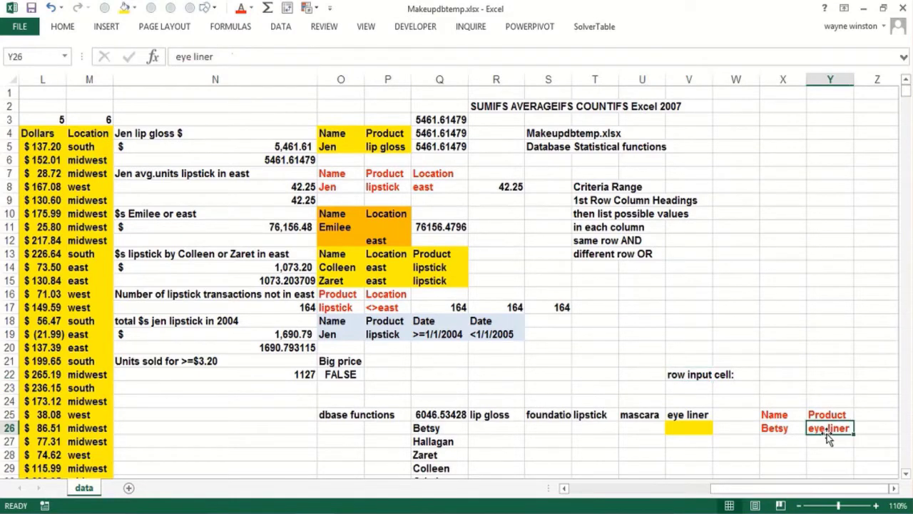
{"action": "left_click", "coordinate": [705, 376]}
{"action": "left_click", "coordinate": [240, 60]}
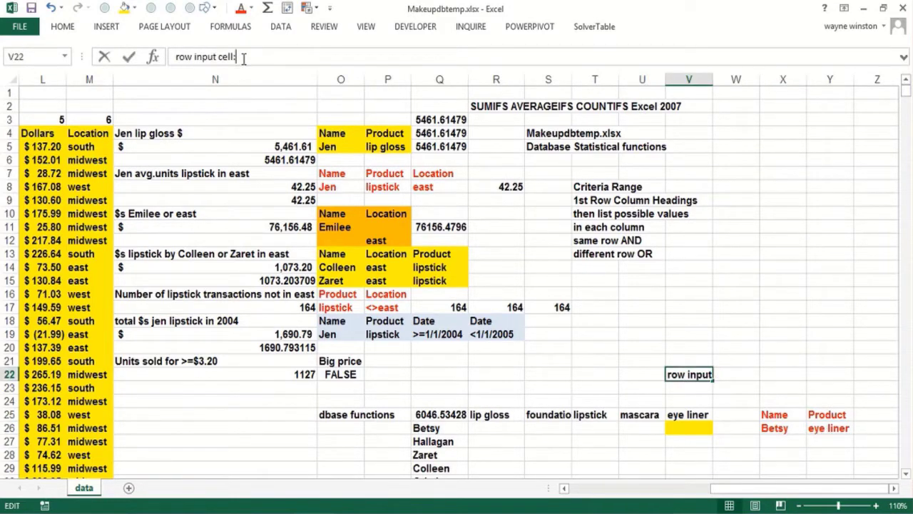
{"action": "type", "text": "Y26"}
{"action": "key", "text": "Return"}
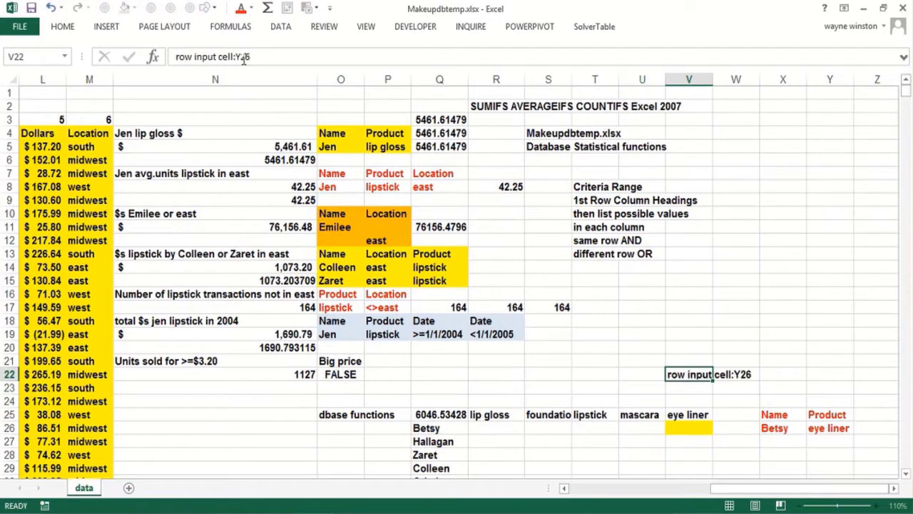
Enter the note "column input cell:X26" in V23
{"action": "type", "text": "colum"}
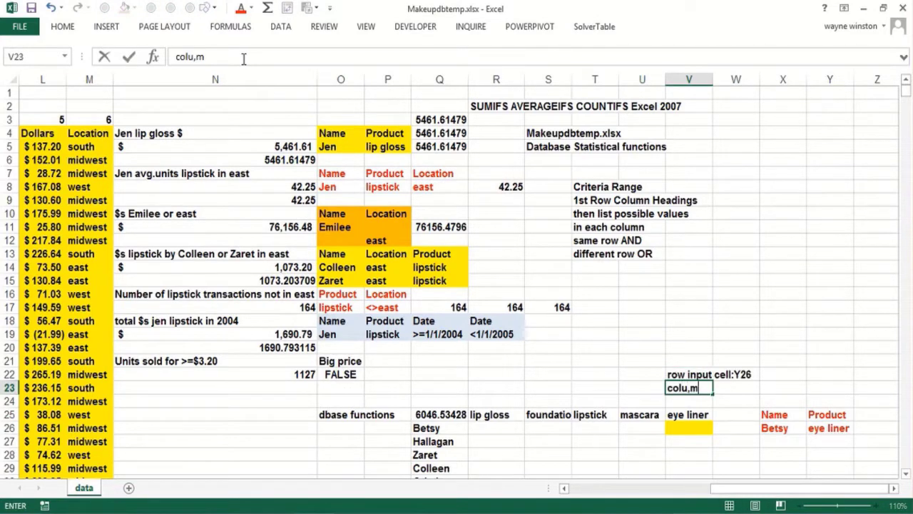
{"action": "key", "text": "BackSpace"}
{"action": "type", "text": "mn input cell:X26"}
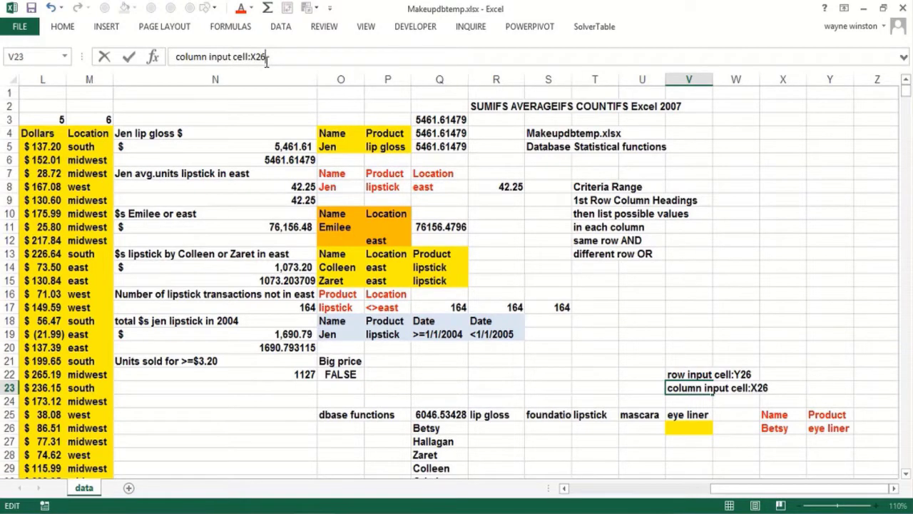
{"action": "key", "text": "Return"}
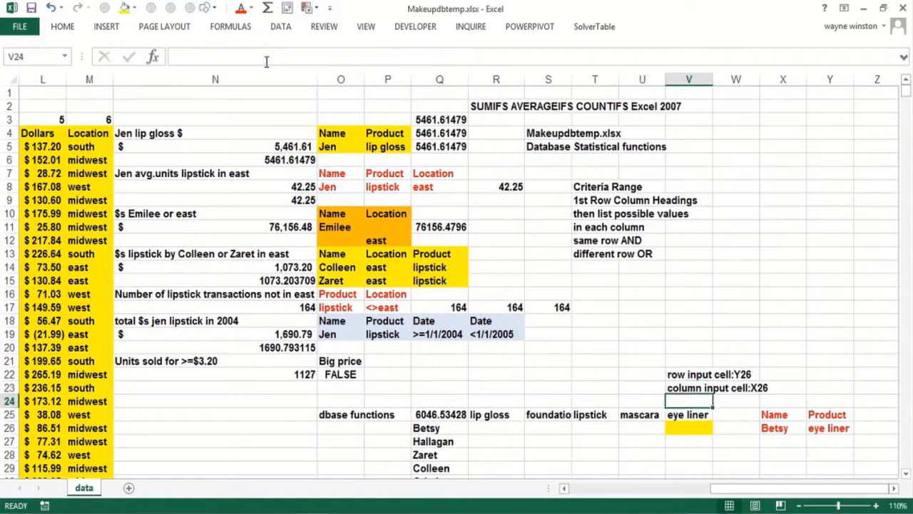
Create a two-way data table over Q25:V33 with Y26 as the row input cell and X26 as the column input cell
{"action": "left_click", "coordinate": [441, 413]}
{"action": "key", "text": "shift+Right"}
{"action": "key", "text": "shift+Right"}
{"action": "key", "text": "shift+Right"}
{"action": "key", "text": "shift+Right"}
{"action": "key", "text": "shift+Right"}
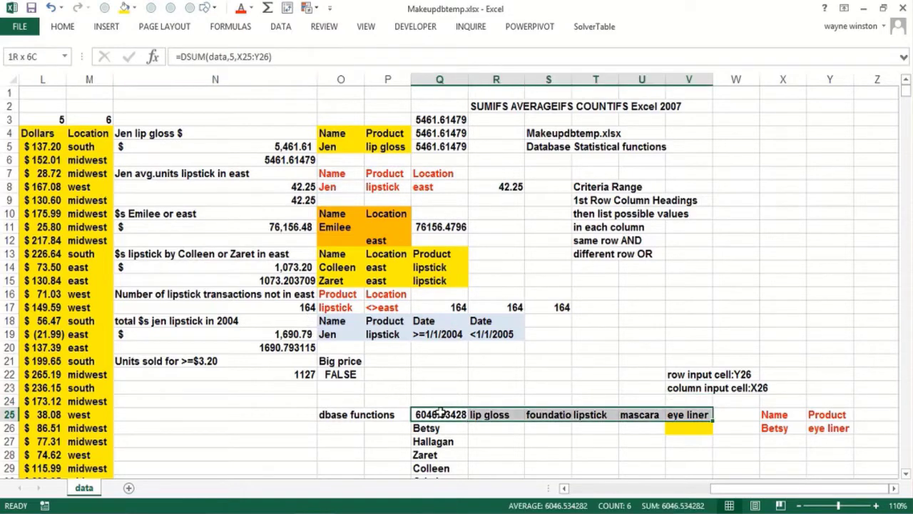
{"action": "key", "text": "shift+Down"}
{"action": "key", "text": "shift+Down"}
{"action": "key", "text": "shift+Down"}
{"action": "key", "text": "shift+Down"}
{"action": "key", "text": "shift+Down"}
{"action": "key", "text": "shift+Down"}
{"action": "key", "text": "shift+Down"}
{"action": "key", "text": "shift+Down"}
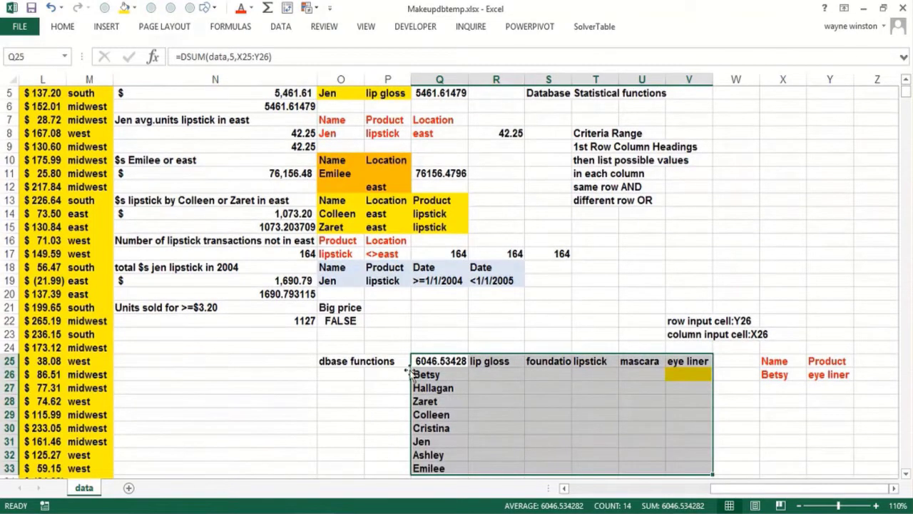
{"action": "left_click", "coordinate": [291, 32]}
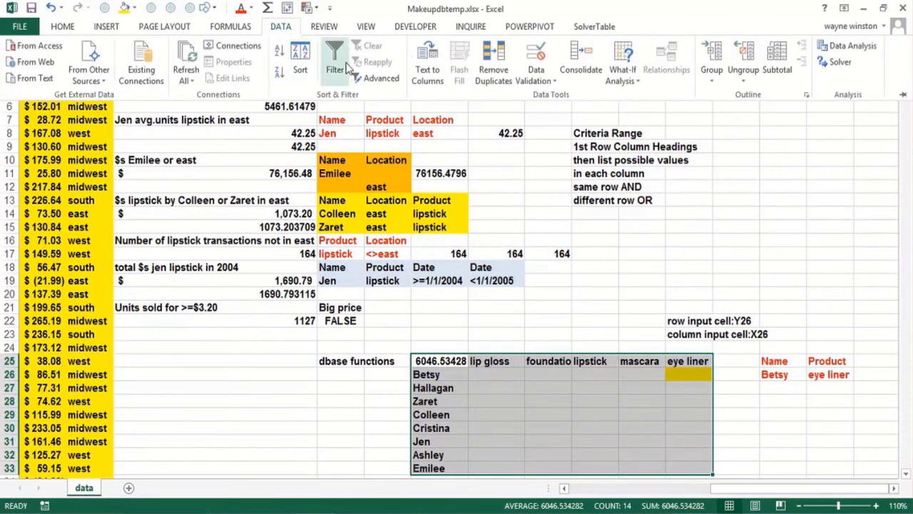
{"action": "left_click", "coordinate": [619, 81]}
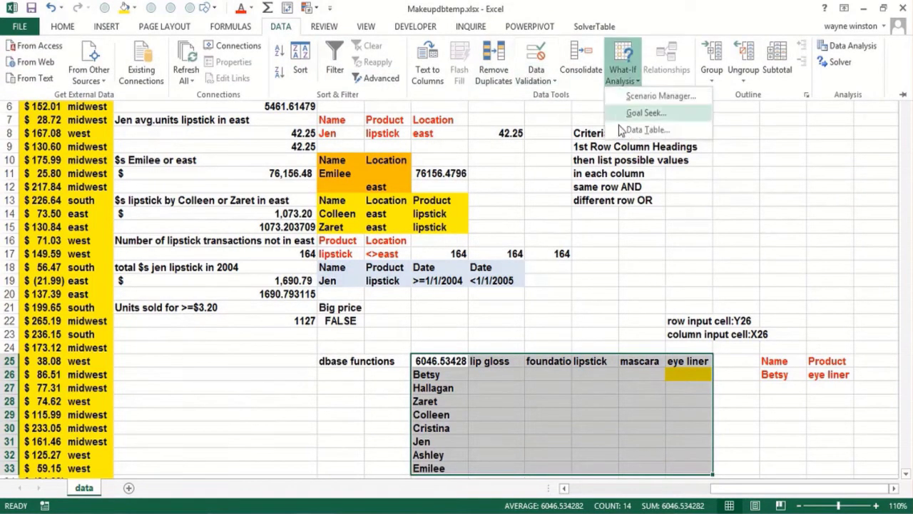
{"action": "left_click", "coordinate": [632, 137]}
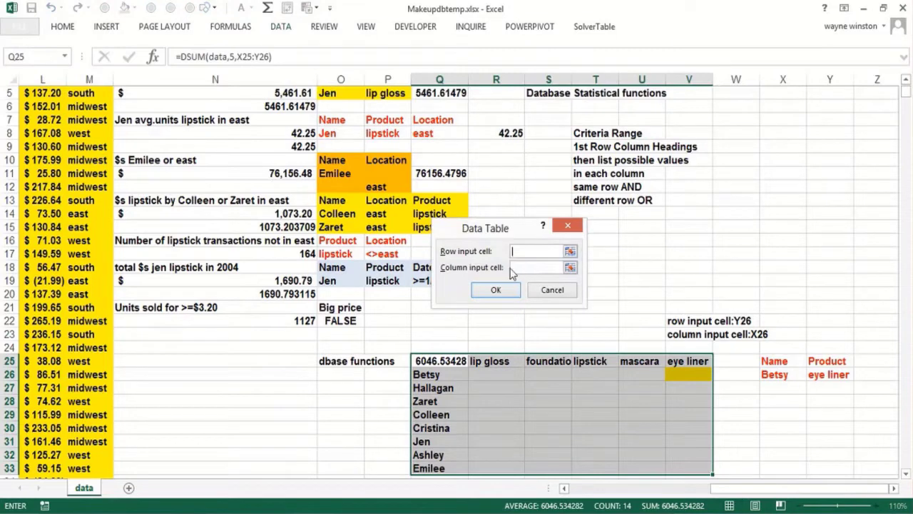
{"action": "left_click", "coordinate": [823, 370]}
{"action": "left_click", "coordinate": [542, 268]}
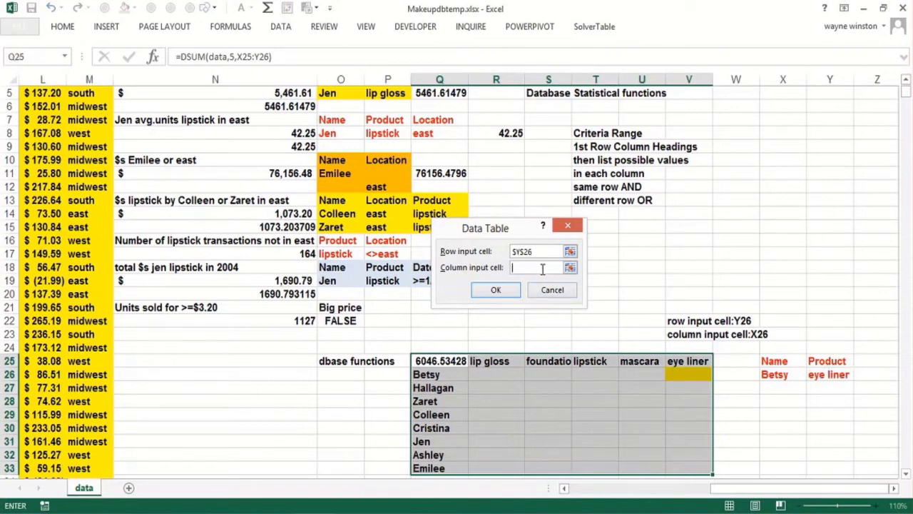
{"action": "left_click", "coordinate": [772, 376]}
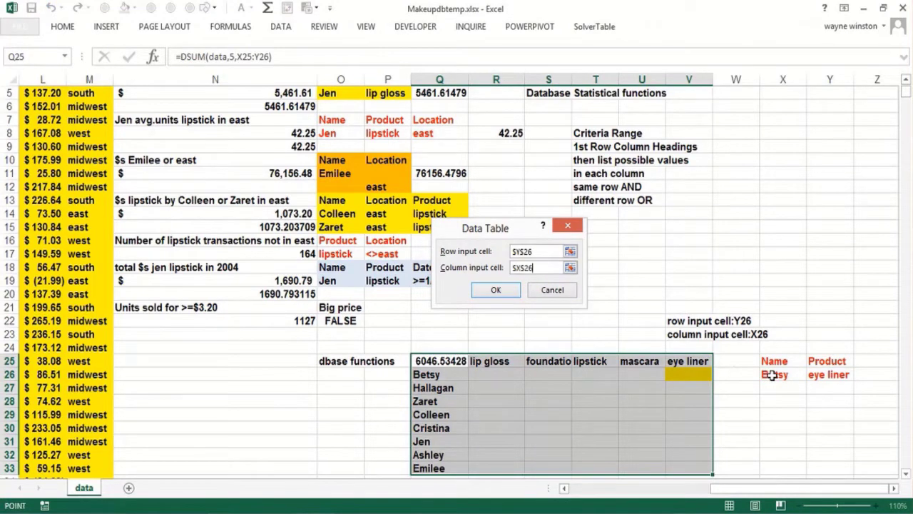
{"action": "left_click", "coordinate": [496, 291]}
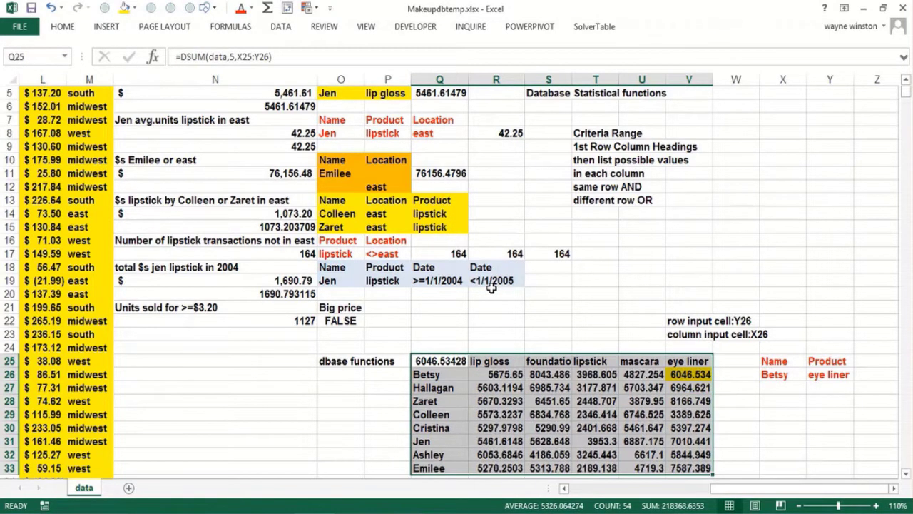
Check which calculation option is set for the workbook, leaving the setting as it is
{"action": "left_click", "coordinate": [250, 29]}
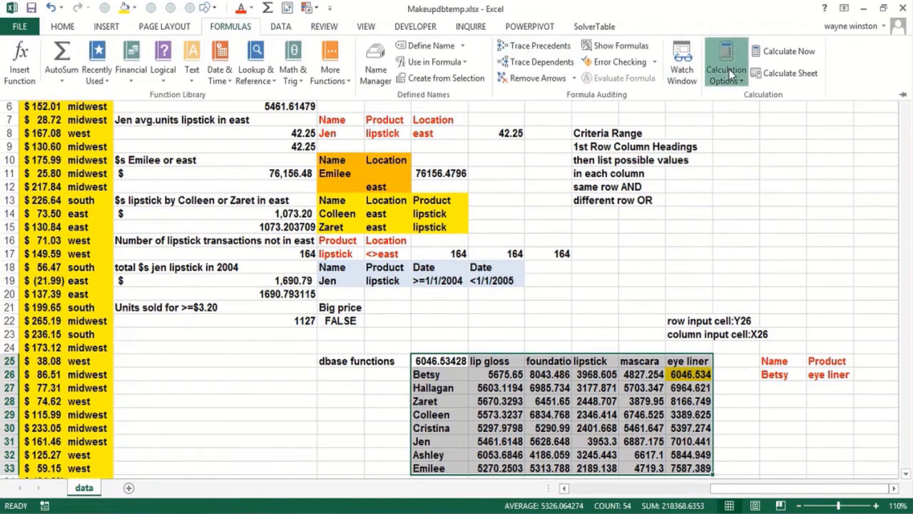
{"action": "left_click", "coordinate": [731, 74]}
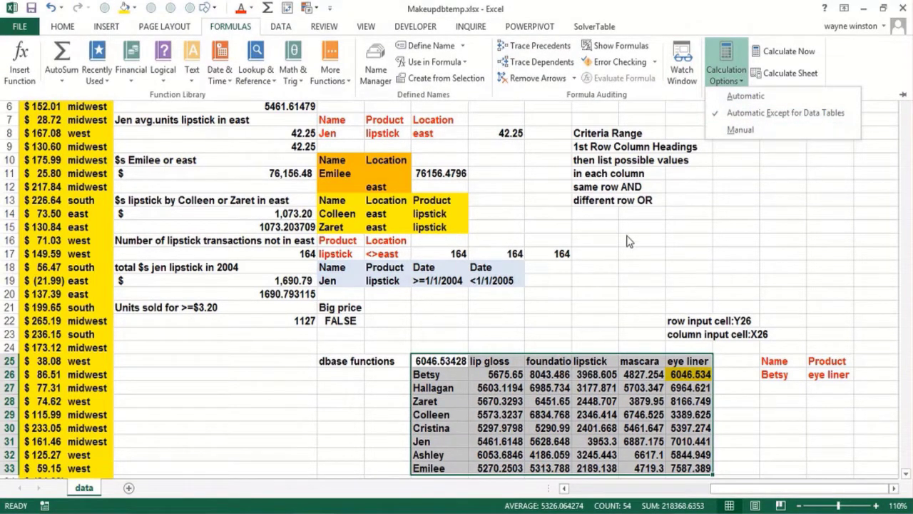
{"action": "left_click", "coordinate": [645, 287]}
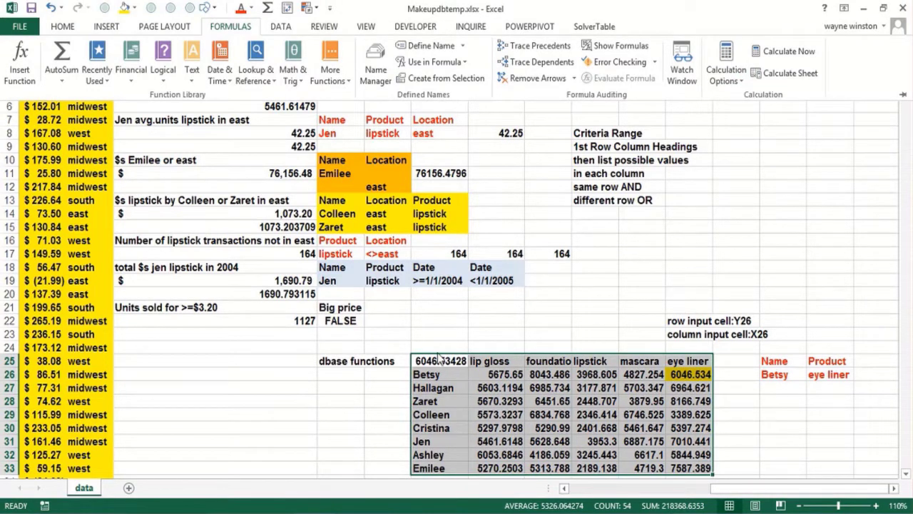
Inspect the data table's lip gloss cells R32 and R31 and their table formula
{"action": "left_click", "coordinate": [502, 449]}
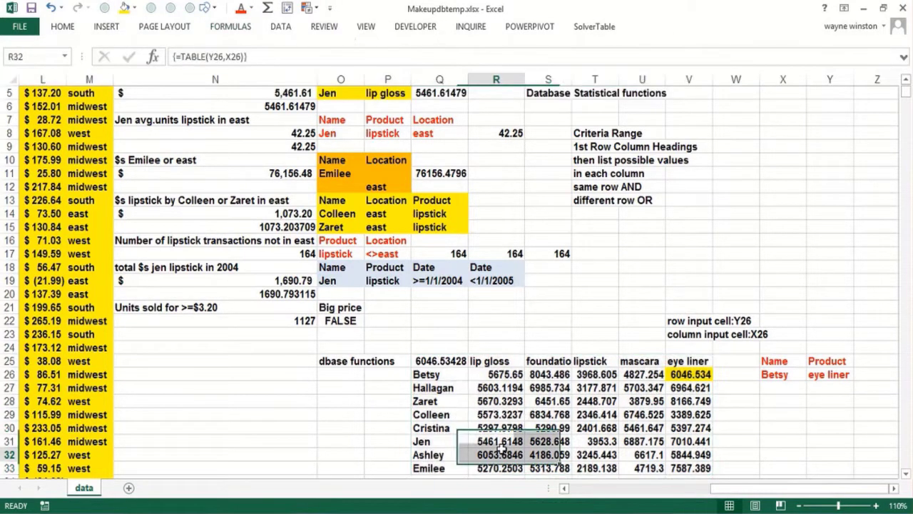
{"action": "left_click", "coordinate": [499, 442]}
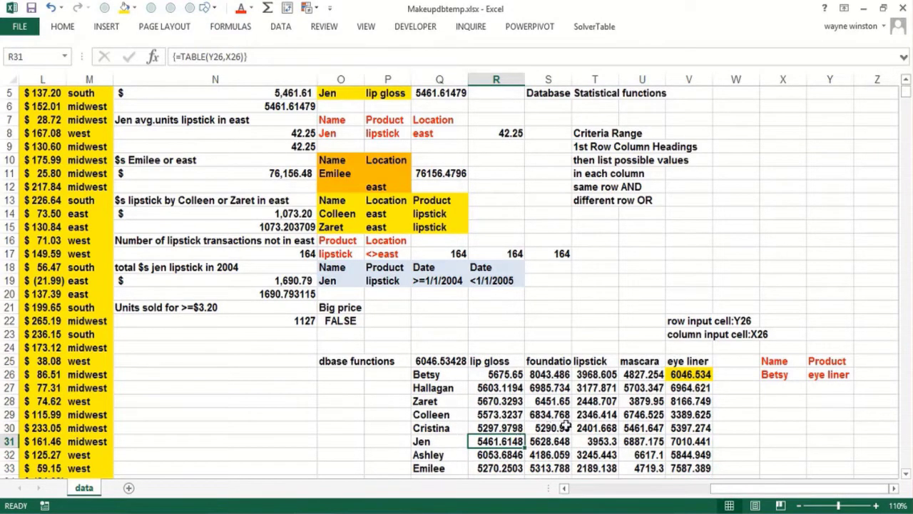
{"action": "left_click", "coordinate": [472, 335]}
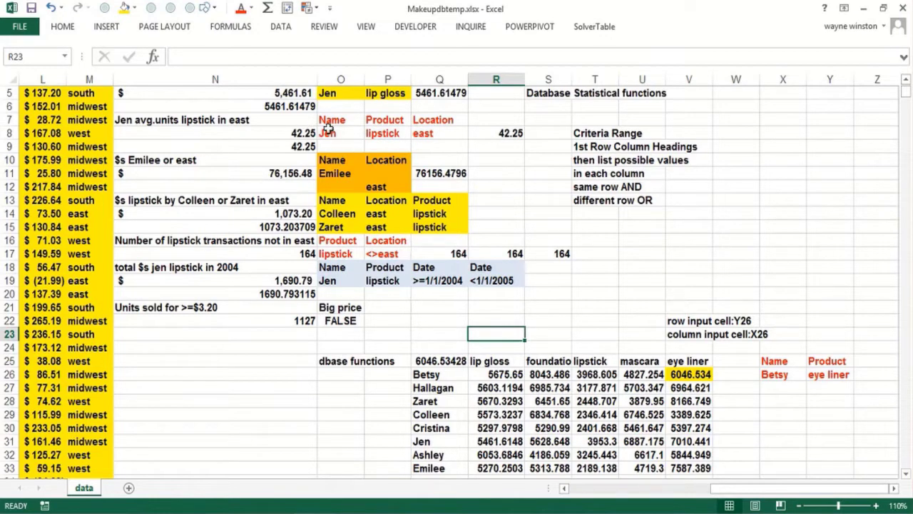
Review the criteria ranges for the earlier examples, from the Name and Product cells O7:P8 to the lipstick-in-east rows and Big price
{"action": "left_click_drag", "start_coordinate": [341, 133], "coordinate": [385, 121]}
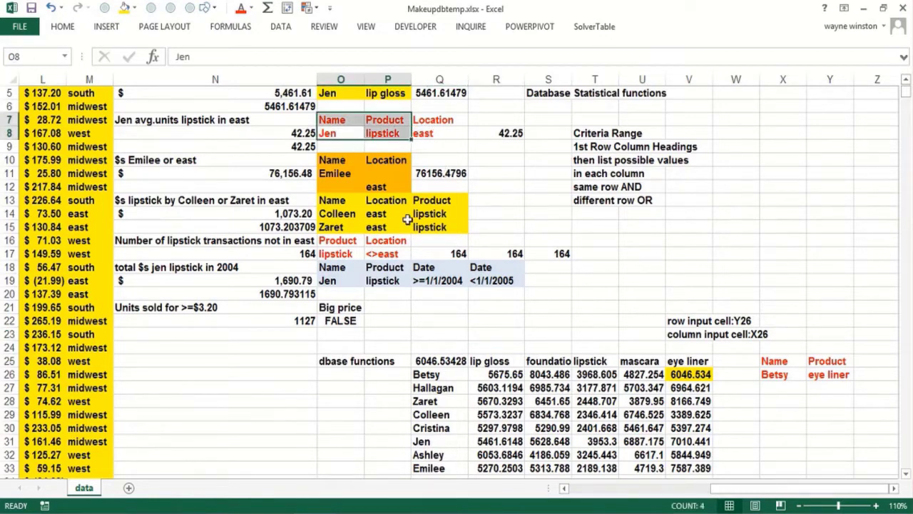
{"action": "left_click", "coordinate": [341, 200]}
{"action": "left_click", "coordinate": [448, 211]}
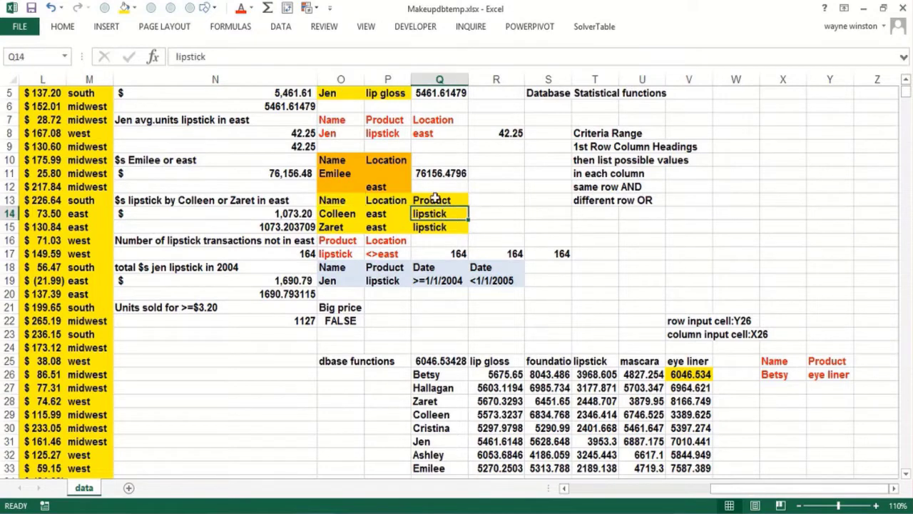
{"action": "left_click", "coordinate": [378, 212]}
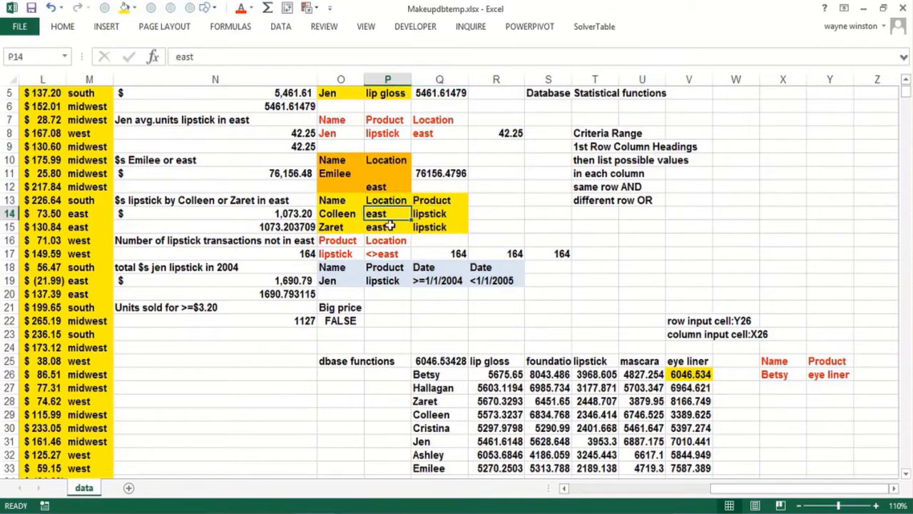
{"action": "left_click", "coordinate": [338, 306]}
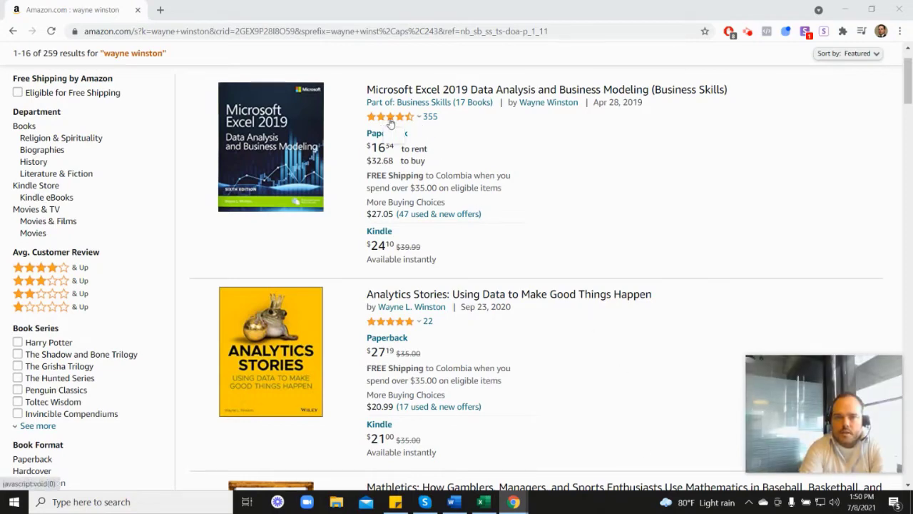
Browse the author's book listings in the Amazon search results, including Marketing Analytics: Data-Driven Techniques with Microsoft Excel
{"action": "mouse_move", "coordinate": [391, 123]}
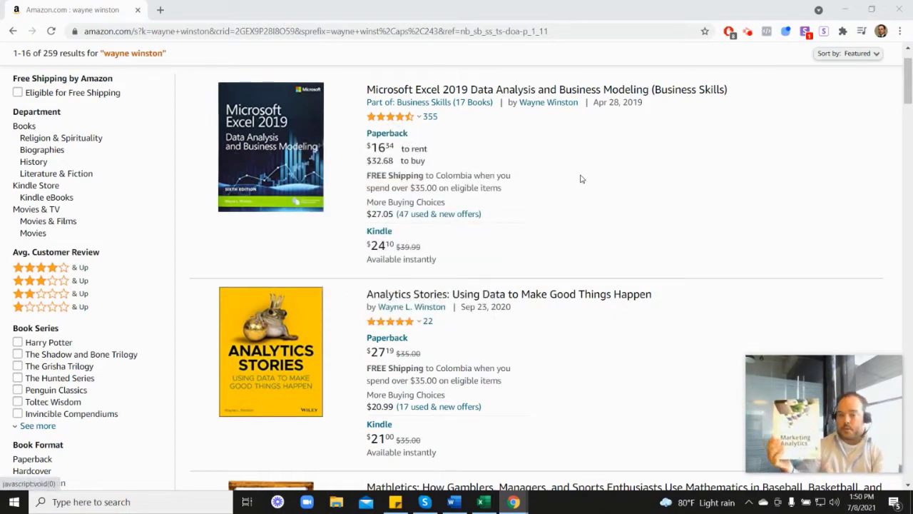
{"action": "scroll", "coordinate": [781, 292], "scroll_direction": "down", "scroll_amount": 6}
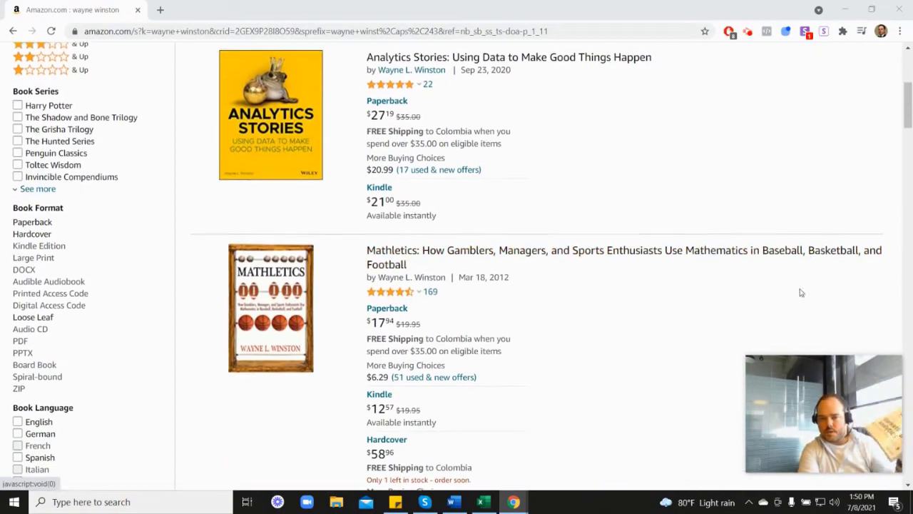
{"action": "scroll", "coordinate": [458, 352], "scroll_direction": "down", "scroll_amount": 2}
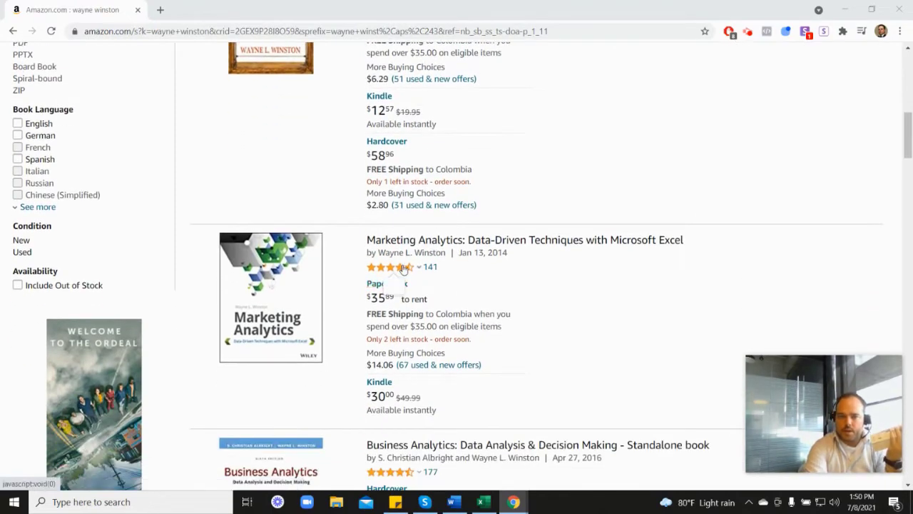
{"action": "mouse_move", "coordinate": [403, 268]}
{"action": "scroll", "coordinate": [530, 271], "scroll_direction": "up", "scroll_amount": 6}
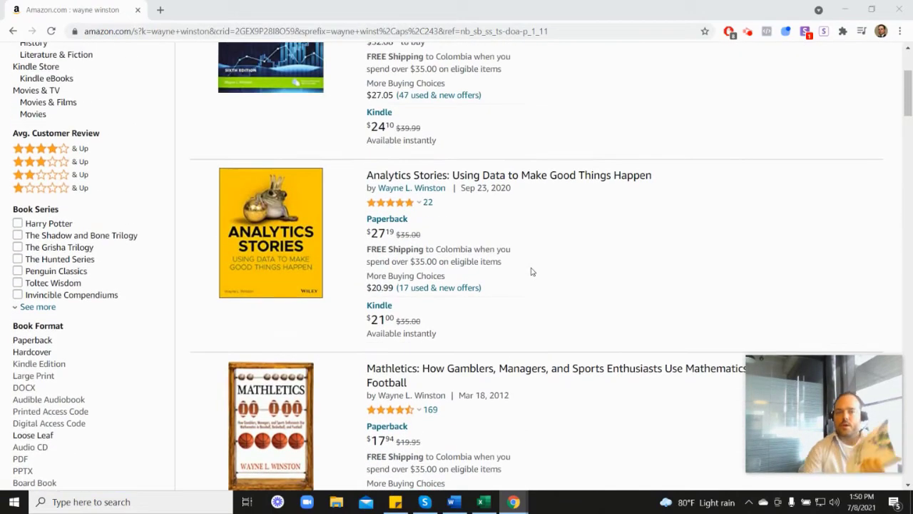